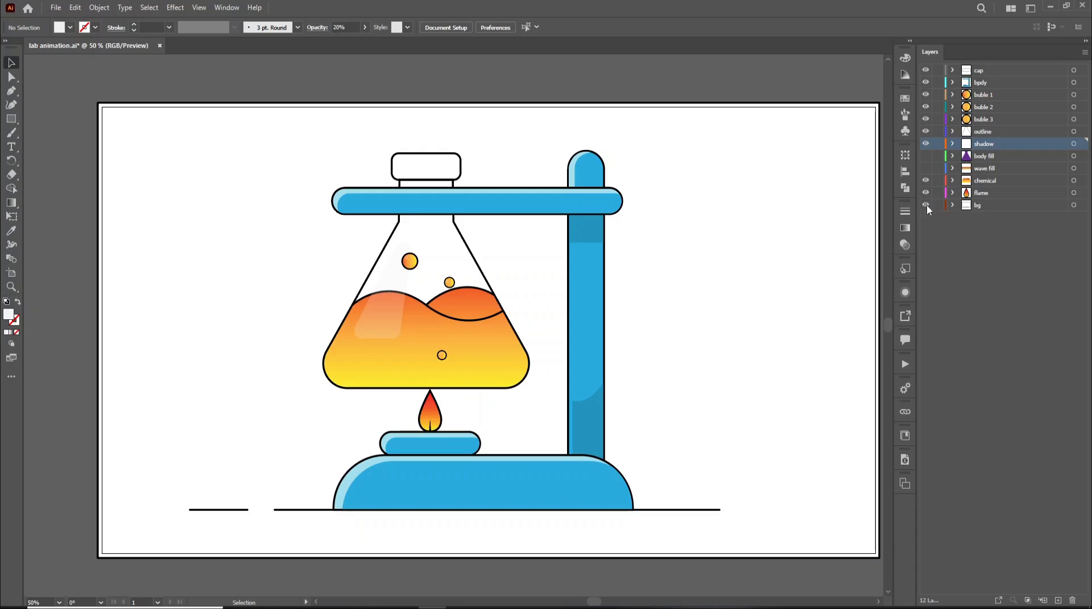
- Toggle the bg layer's visibility in the Illustrator layers list
{"action": "left_click", "coordinate": [926, 205]}
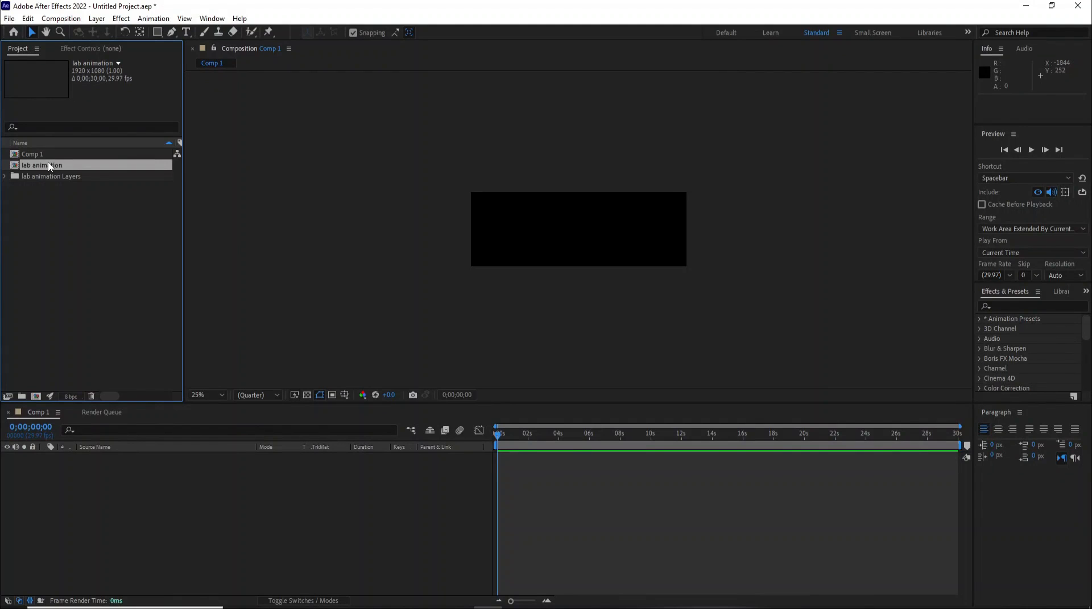
- Add the lab animation composition to Comp 1 and open it
{"action": "left_click_drag", "start_coordinate": [48, 169], "coordinate": [56, 465]}
{"action": "key", "text": "Caps_Lock"}
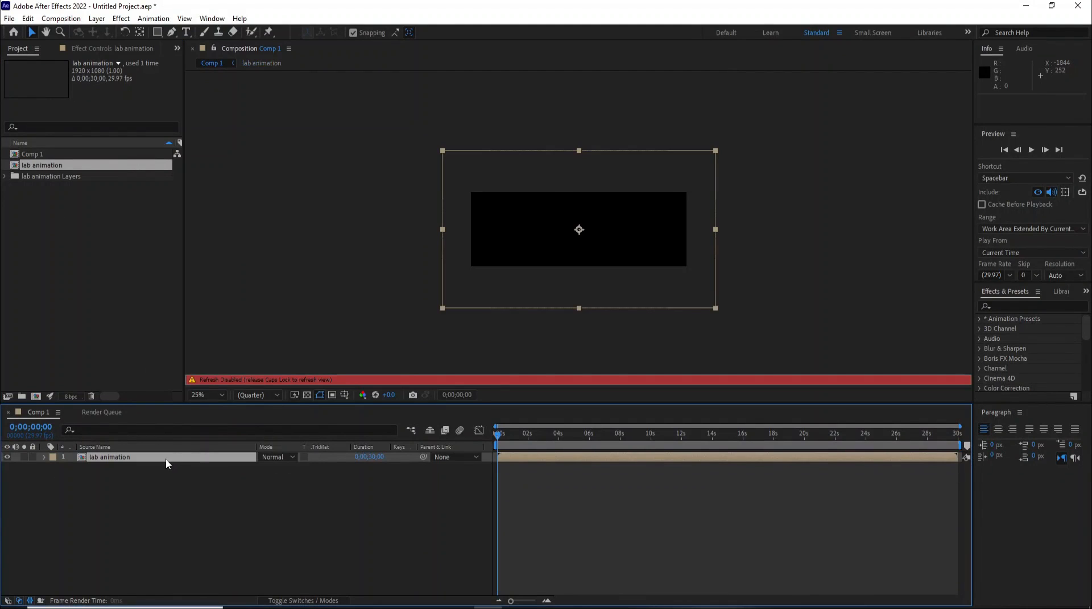
{"action": "double_click", "coordinate": [166, 460]}
{"action": "key", "text": "Caps_Lock"}
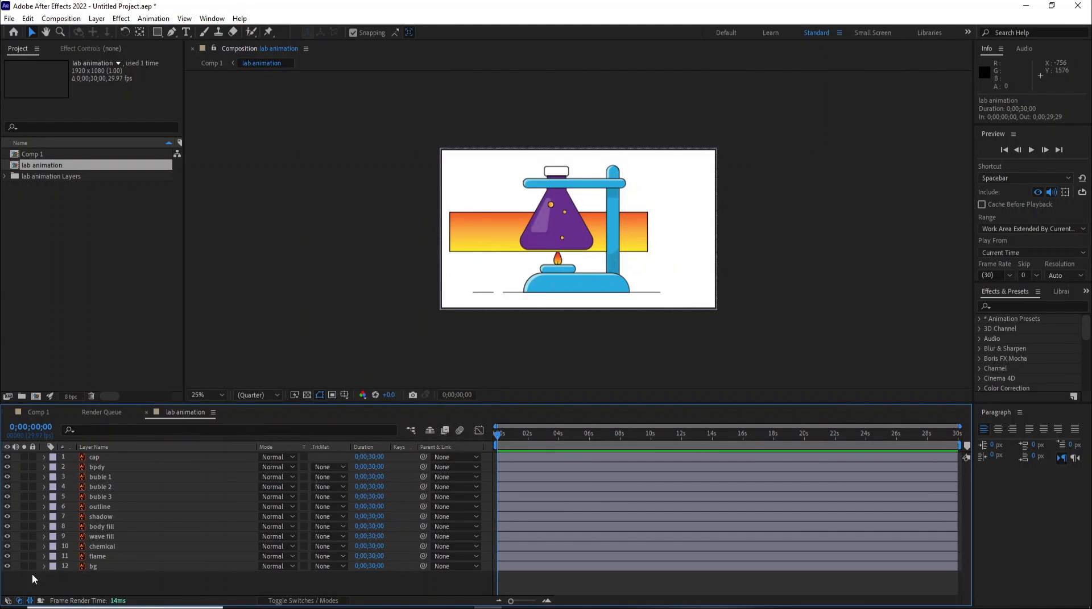
- Lock the bg layer in the lab animation composition
{"action": "left_click", "coordinate": [7, 567]}
{"action": "left_click", "coordinate": [7, 567]}
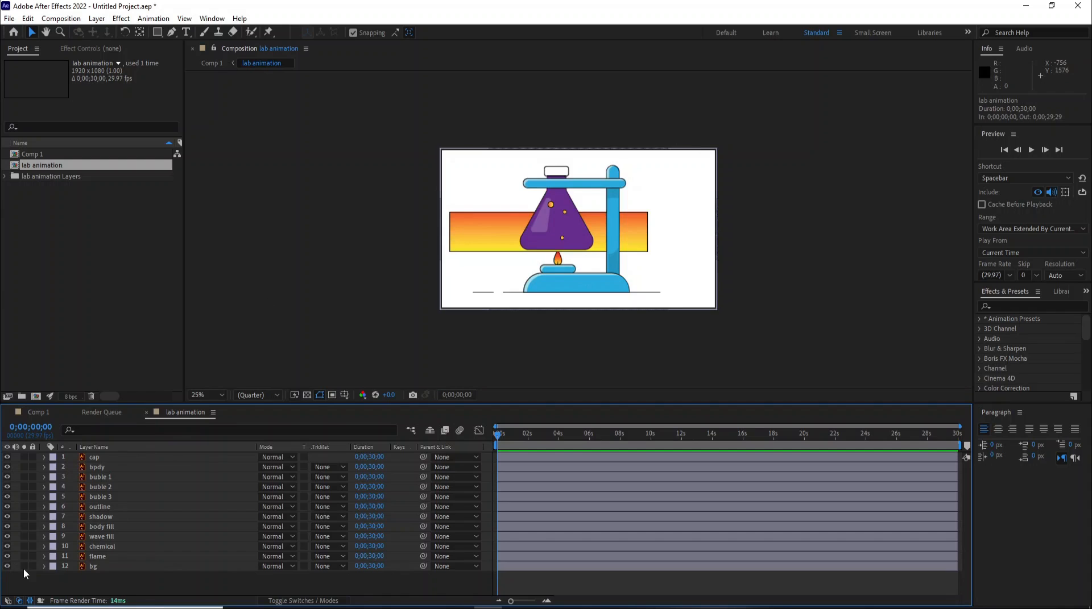
{"action": "left_click", "coordinate": [33, 567]}
{"action": "left_click", "coordinate": [221, 395]}
{"action": "left_click", "coordinate": [240, 201]}
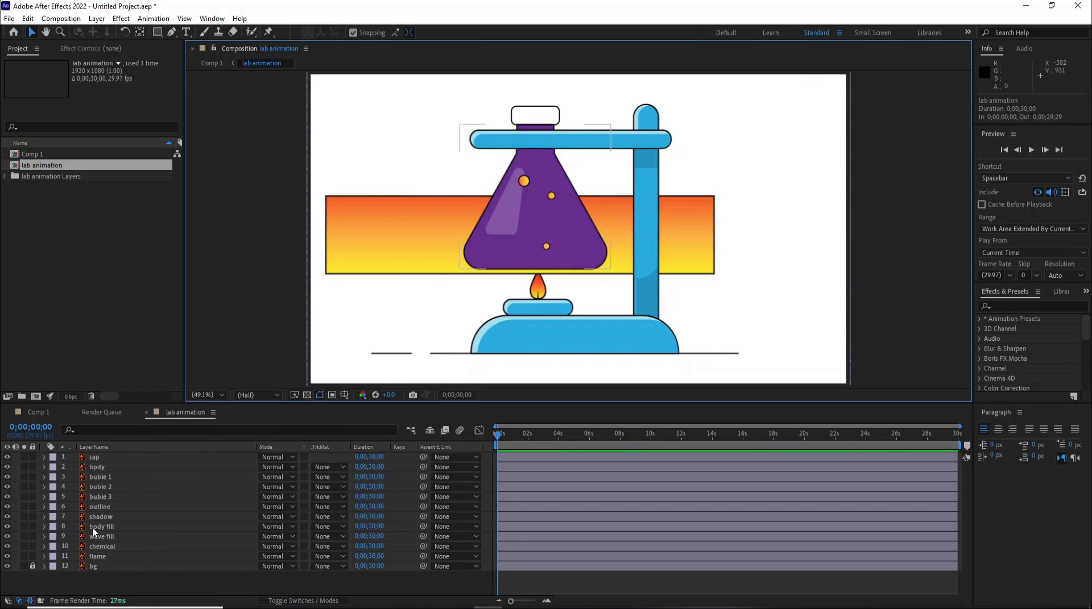
- Hide the body fill and chemical layers
{"action": "left_click", "coordinate": [6, 526]}
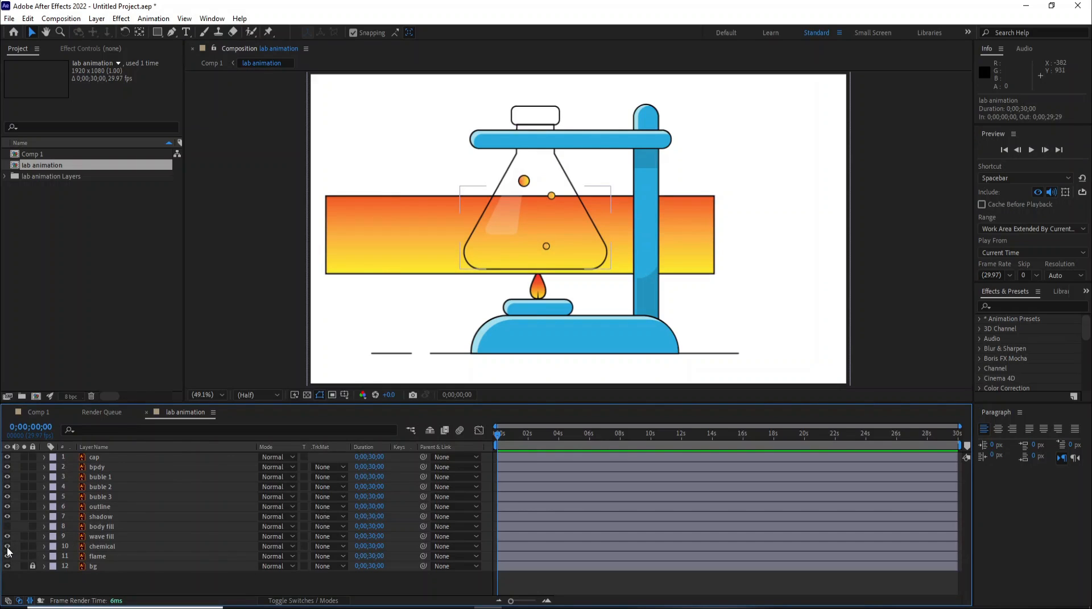
{"action": "left_click", "coordinate": [7, 546]}
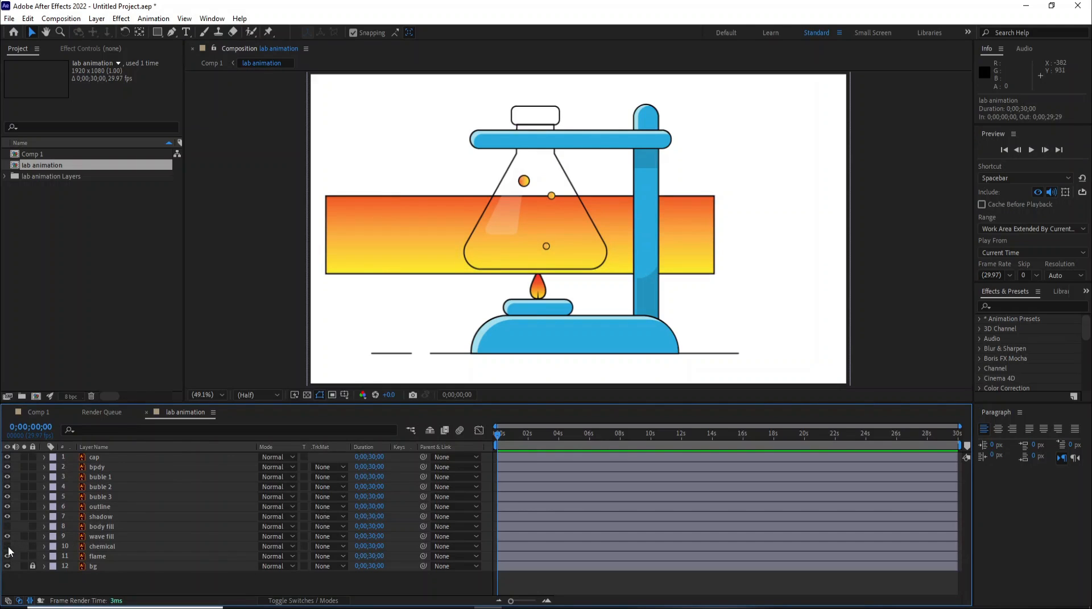
- Pre-compose the wave fill layer into a new composition named wave fill pre
{"action": "left_click", "coordinate": [91, 537]}
{"action": "right_click", "coordinate": [100, 537]}
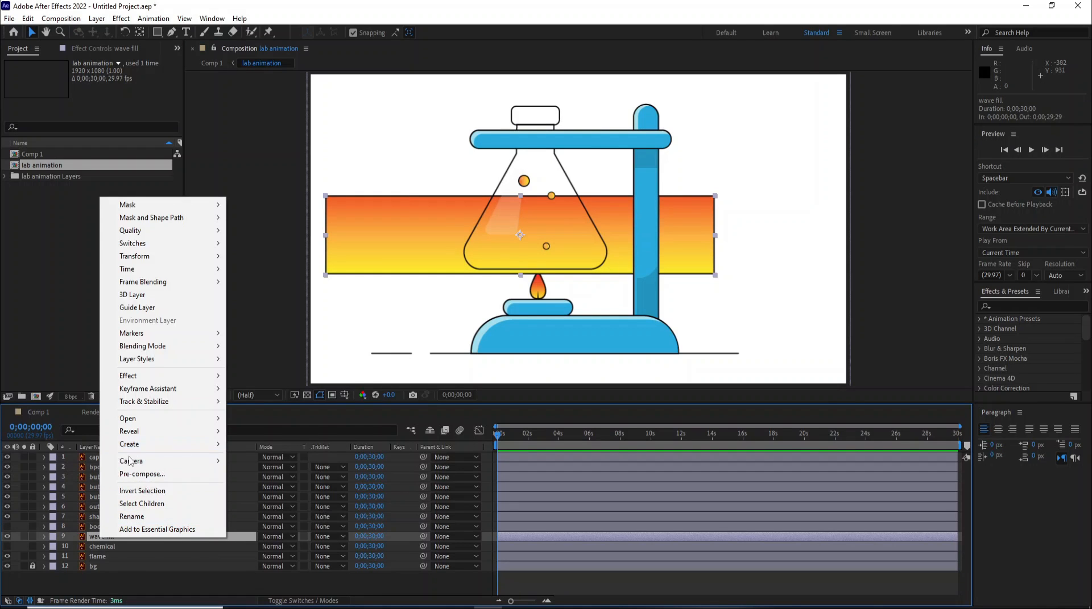
{"action": "left_click", "coordinate": [160, 477]}
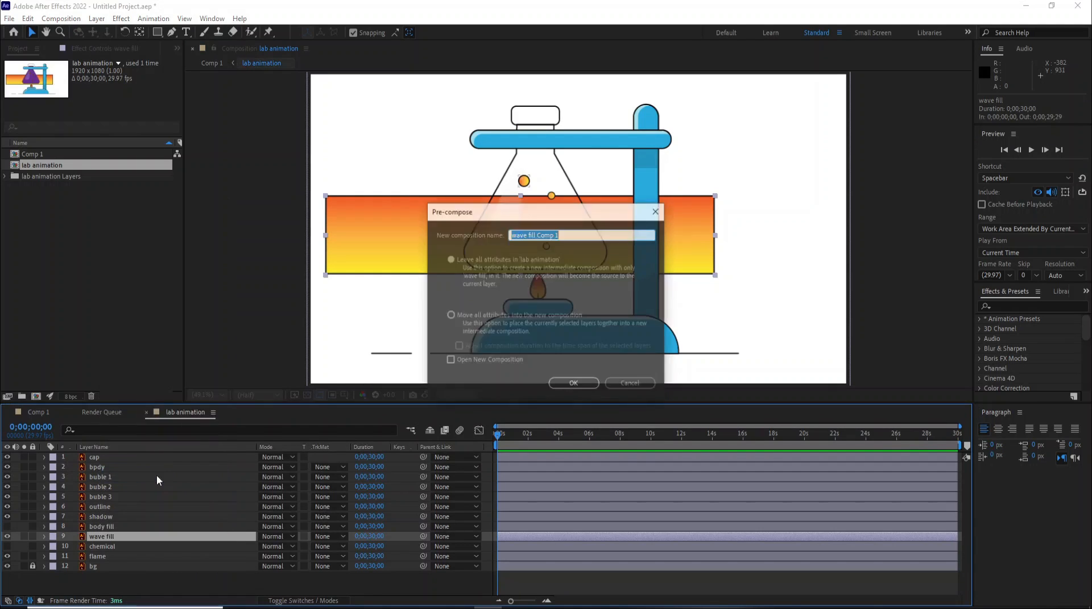
{"action": "type", "text": "w"}
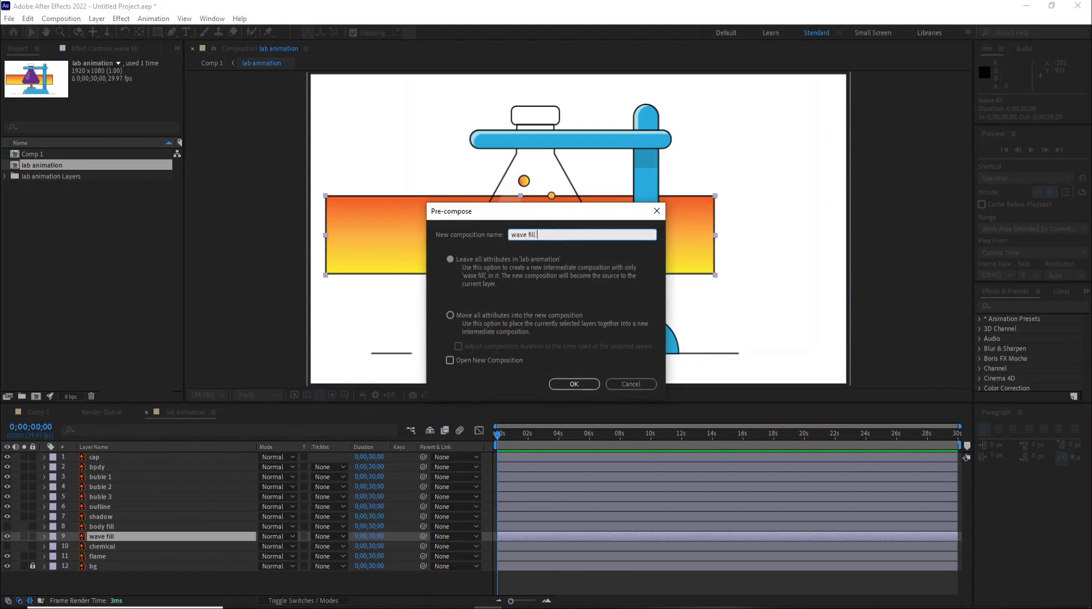
{"action": "key", "text": "Return"}
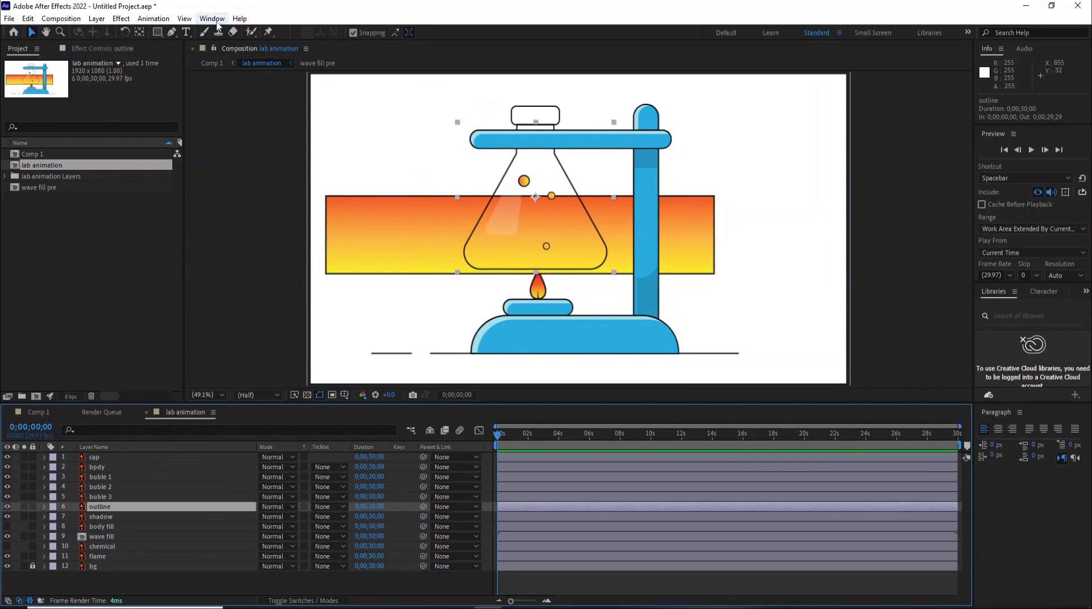
- Apply the Wave Warp effect to the wave fill layer, found by searching effects for wave
{"action": "left_click", "coordinate": [213, 21]}
{"action": "left_click", "coordinate": [227, 142]}
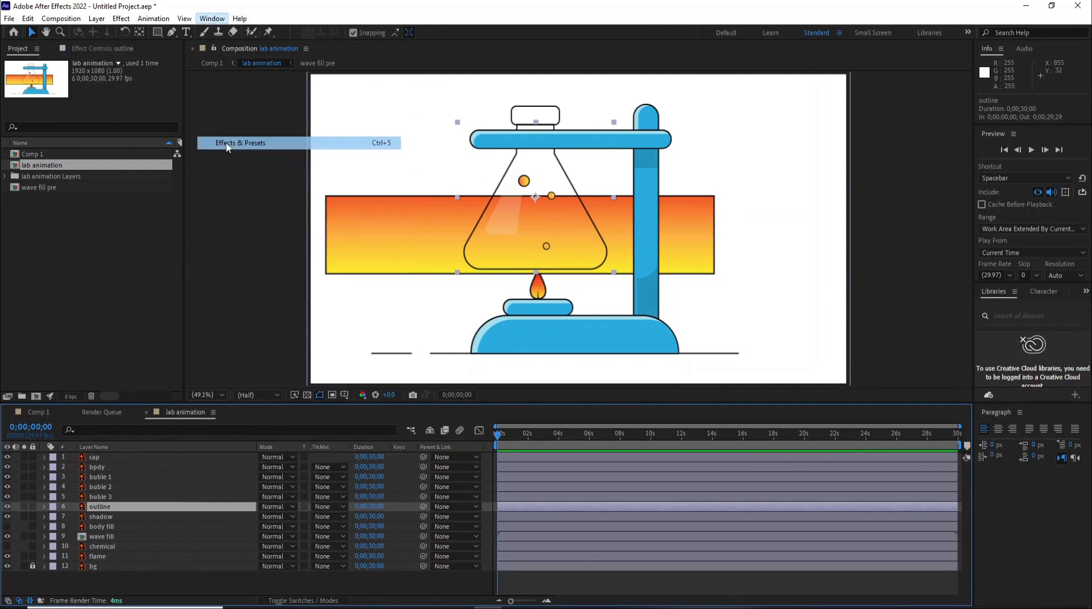
{"action": "left_click", "coordinate": [1000, 307]}
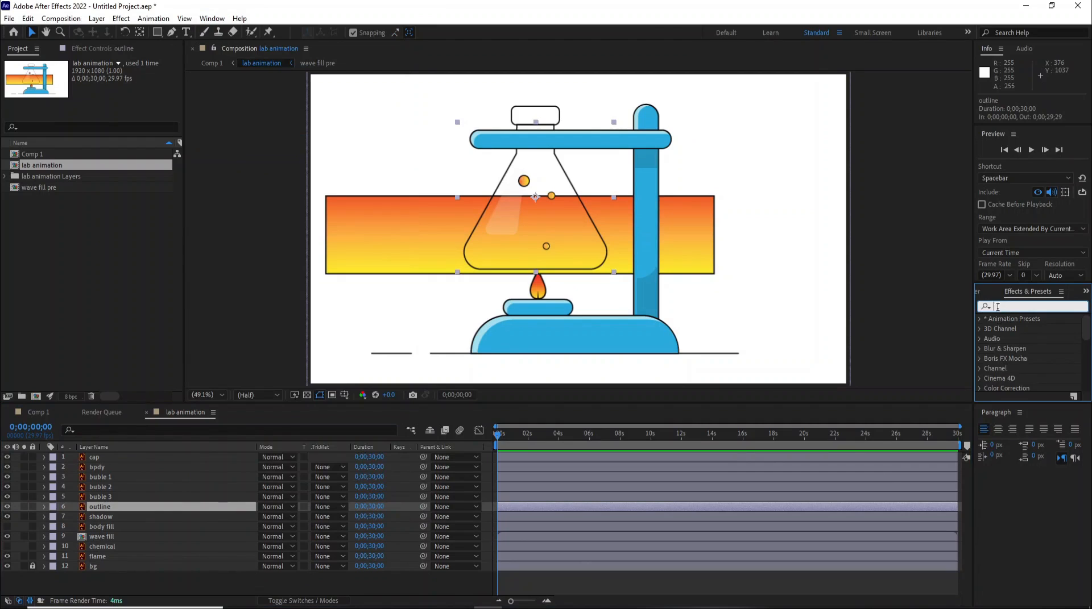
{"action": "left_click", "coordinate": [98, 536]}
{"action": "left_click", "coordinate": [1013, 308]}
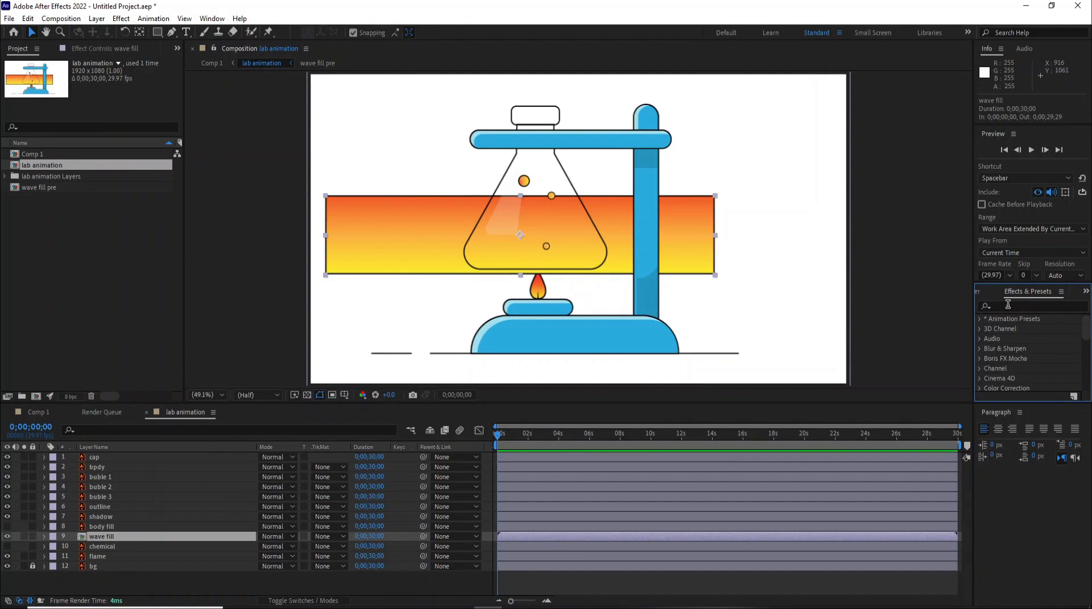
{"action": "type", "text": "wave"}
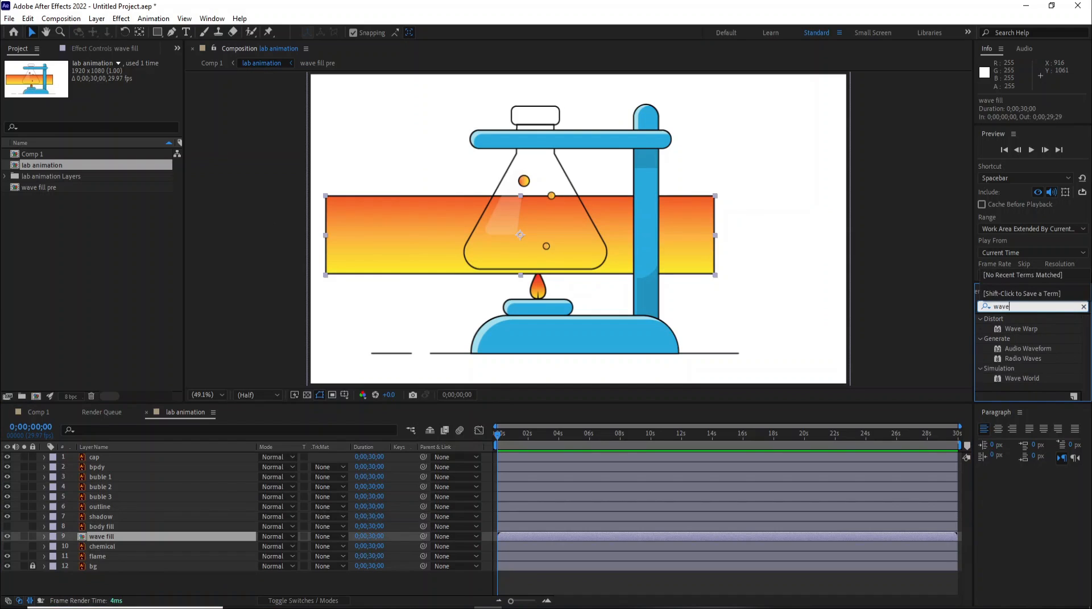
{"action": "left_click", "coordinate": [1013, 328]}
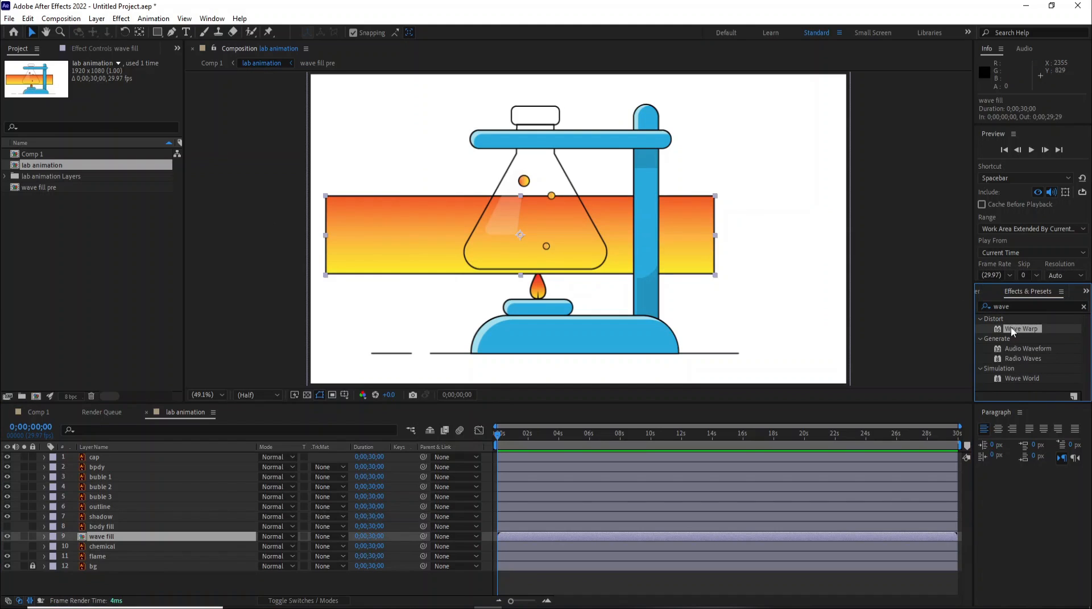
{"action": "left_click_drag", "start_coordinate": [1035, 331], "coordinate": [519, 536]}
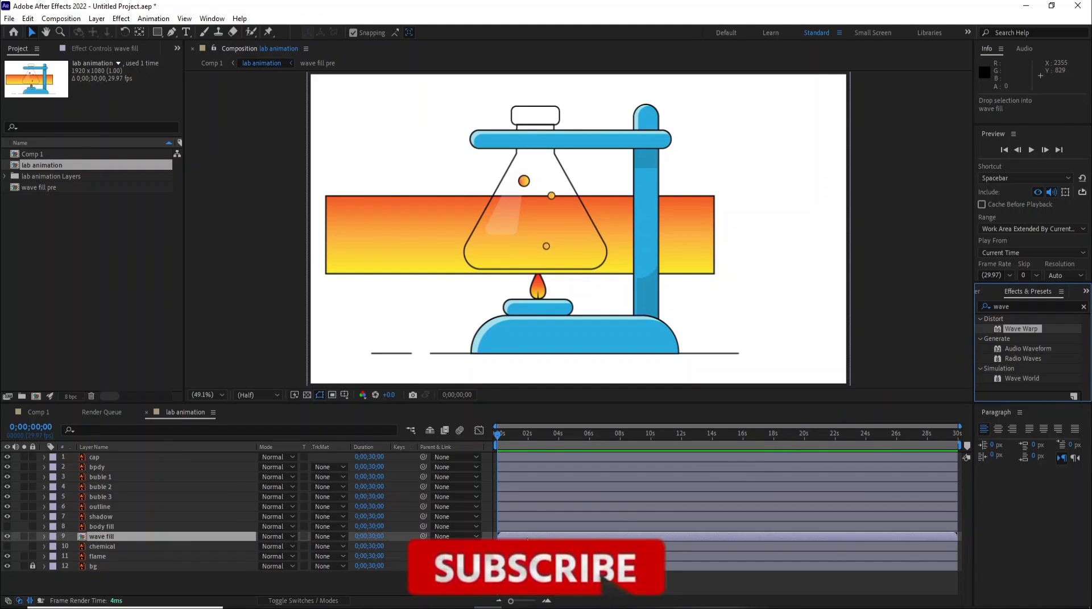
- Enlarge the wave fill pre composition to 1579 × 651 px in its composition settings
{"action": "double_click", "coordinate": [99, 535]}
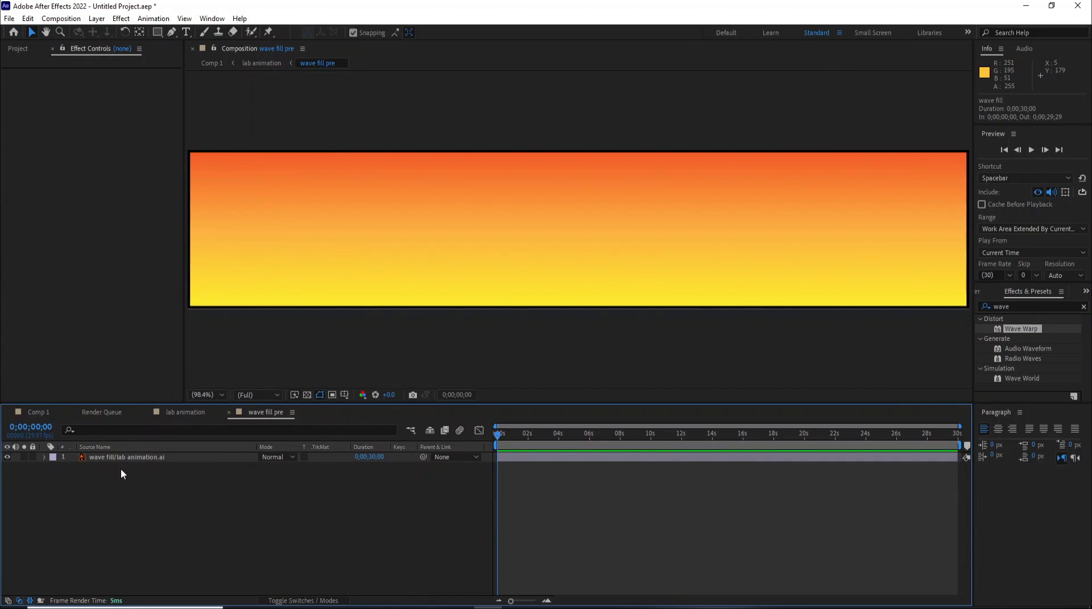
{"action": "left_click", "coordinate": [127, 460]}
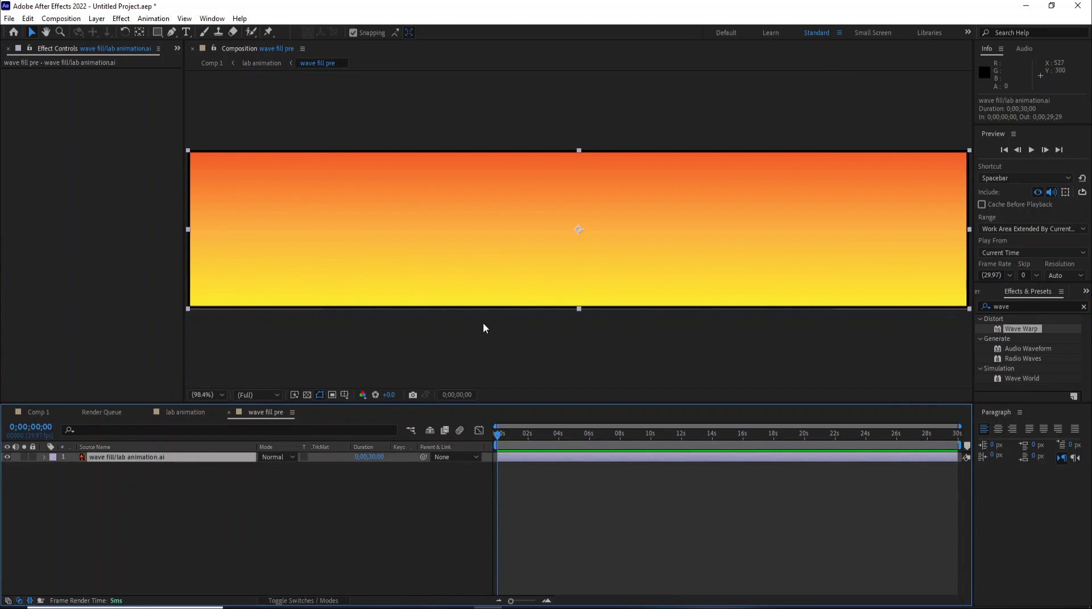
{"action": "scroll", "coordinate": [635, 168], "scroll_direction": "down", "scroll_amount": 2}
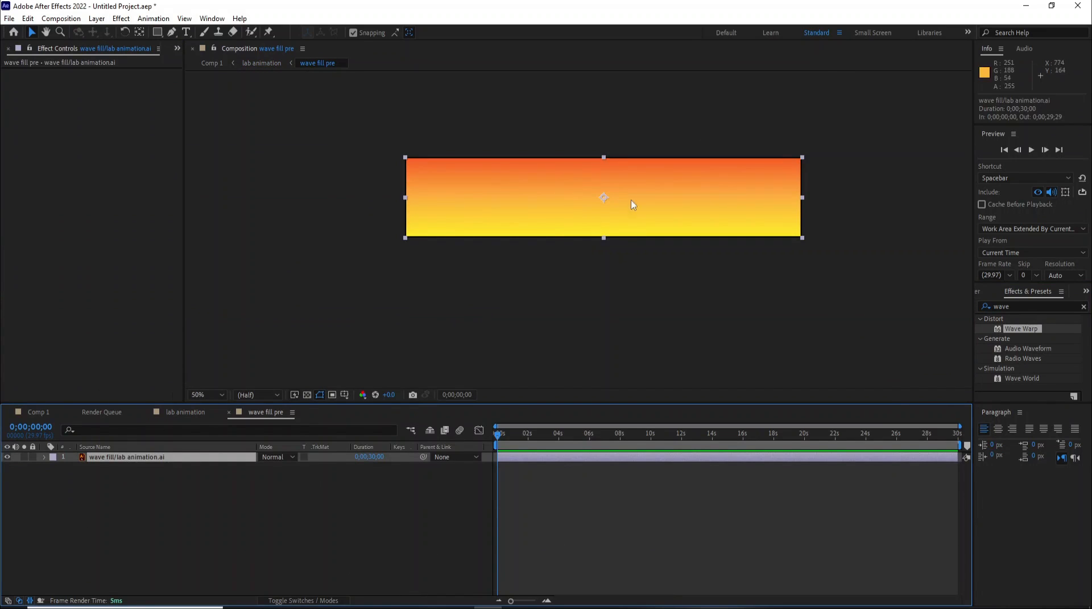
{"action": "right_click", "coordinate": [627, 266]}
{"action": "left_click", "coordinate": [658, 290]}
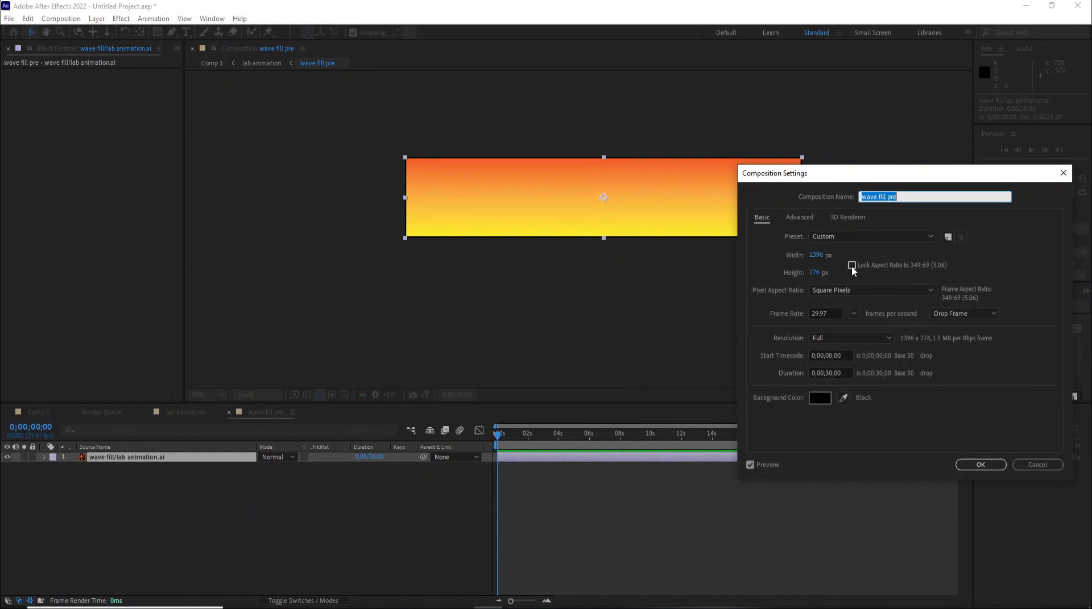
{"action": "left_click_drag", "start_coordinate": [820, 257], "coordinate": [889, 255]}
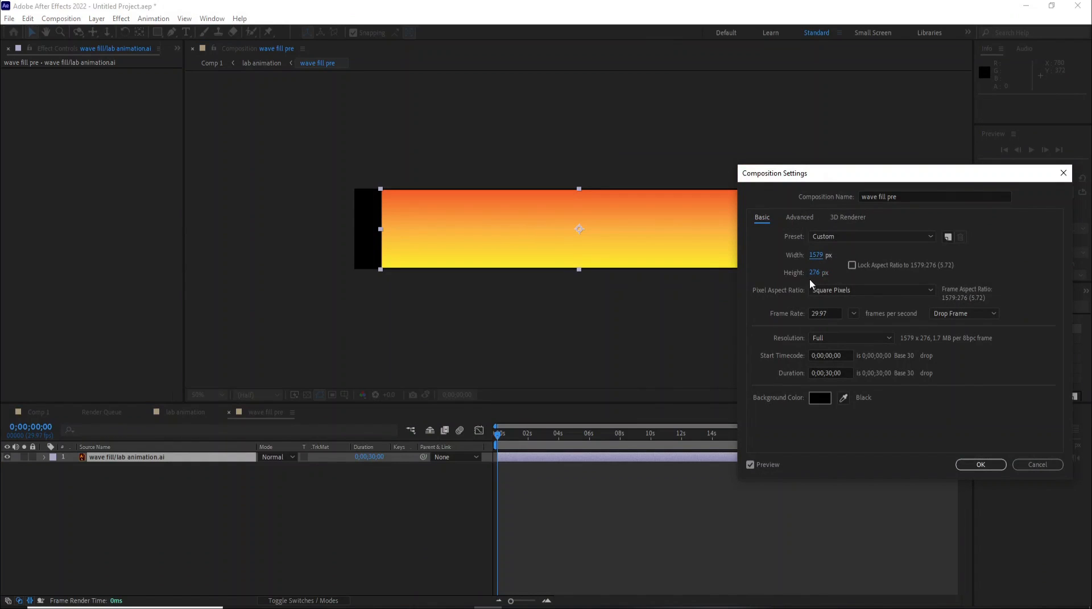
{"action": "left_click_drag", "start_coordinate": [814, 277], "coordinate": [894, 265]}
{"action": "left_click_drag", "start_coordinate": [814, 277], "coordinate": [876, 275]}
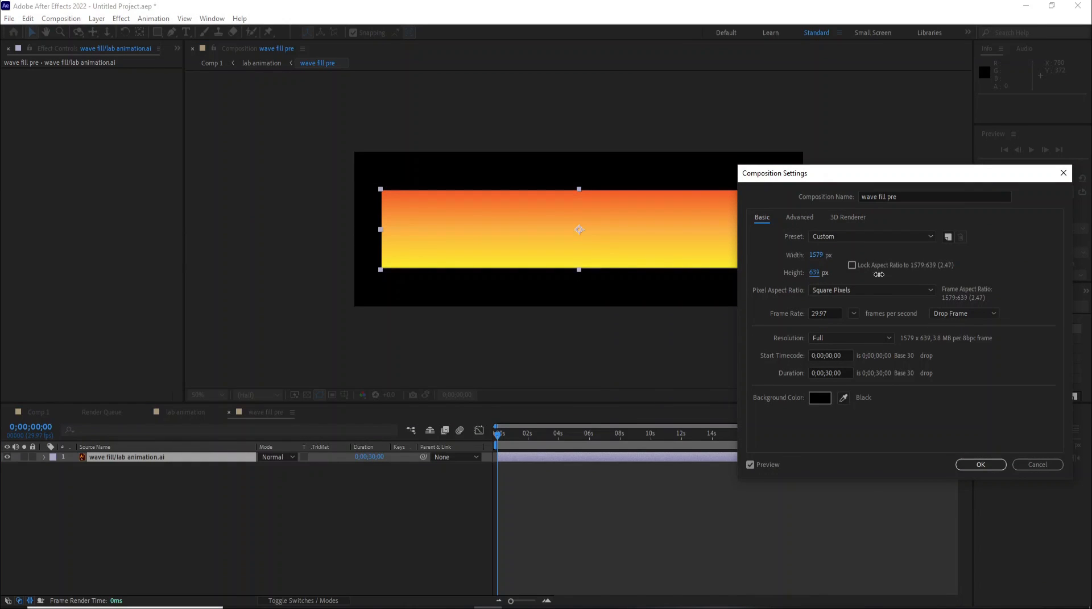
{"action": "left_click", "coordinate": [978, 463]}
- Stretch the gradient layer upward to 116% height inside the wave fill pre composition
{"action": "left_click", "coordinate": [183, 414]}
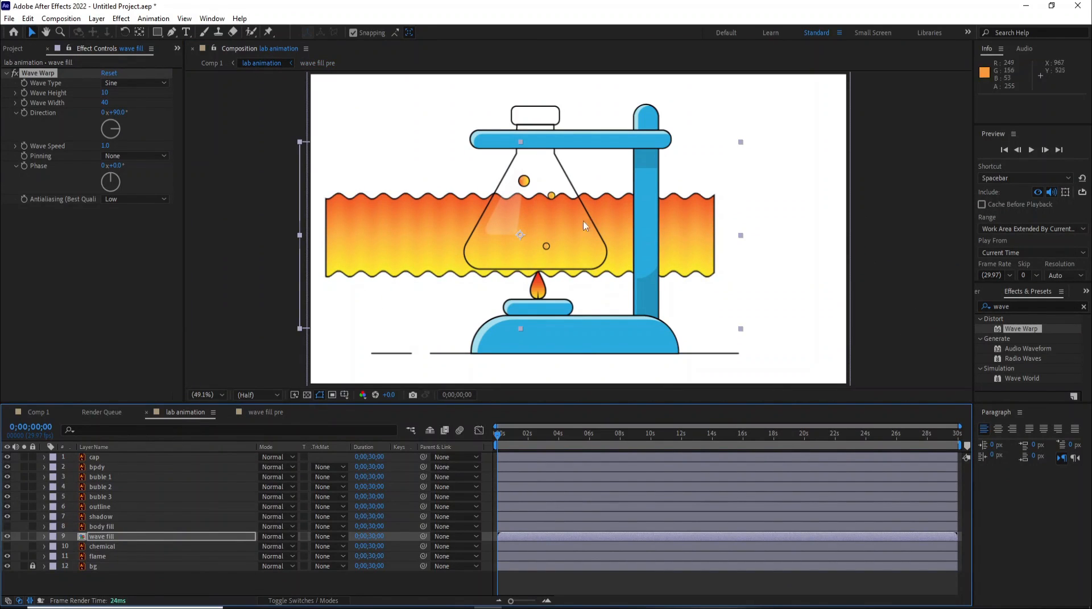
{"action": "left_click", "coordinate": [255, 413]}
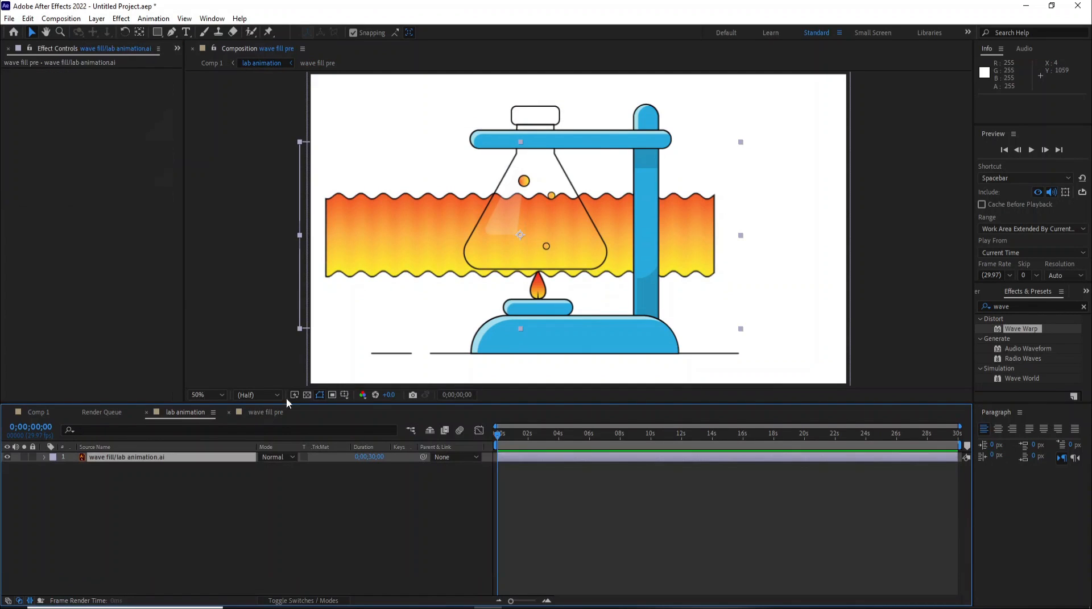
{"action": "left_click", "coordinate": [73, 412]}
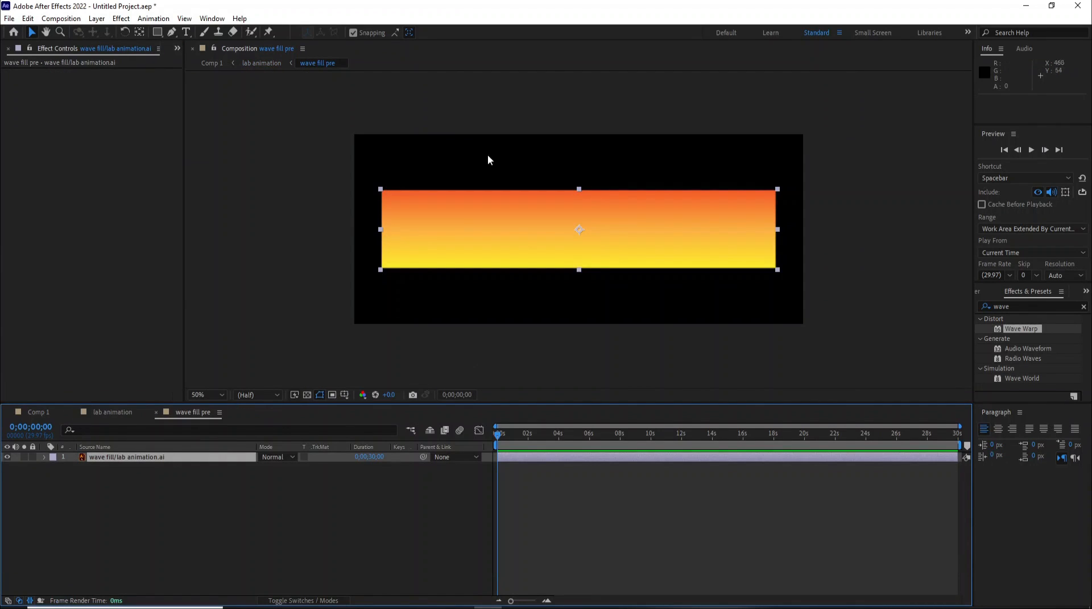
{"action": "left_click_drag", "start_coordinate": [578, 190], "coordinate": [578, 183]}
{"action": "left_click", "coordinate": [108, 412]}
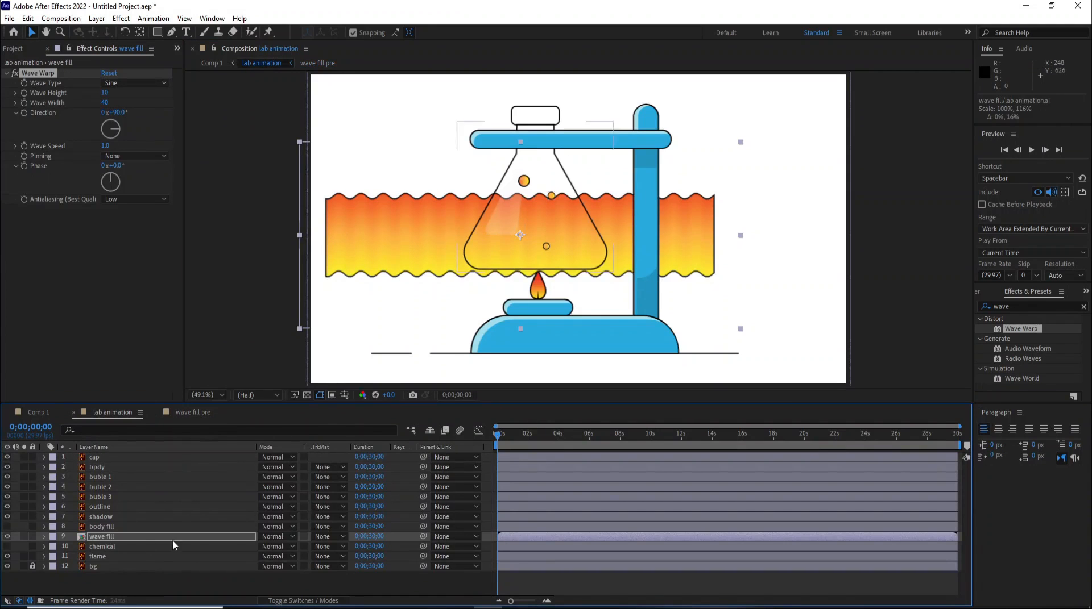
- Set the Wave Warp wave height to 41 and wave width to 208
{"action": "left_click_drag", "start_coordinate": [105, 94], "coordinate": [447, 103]}
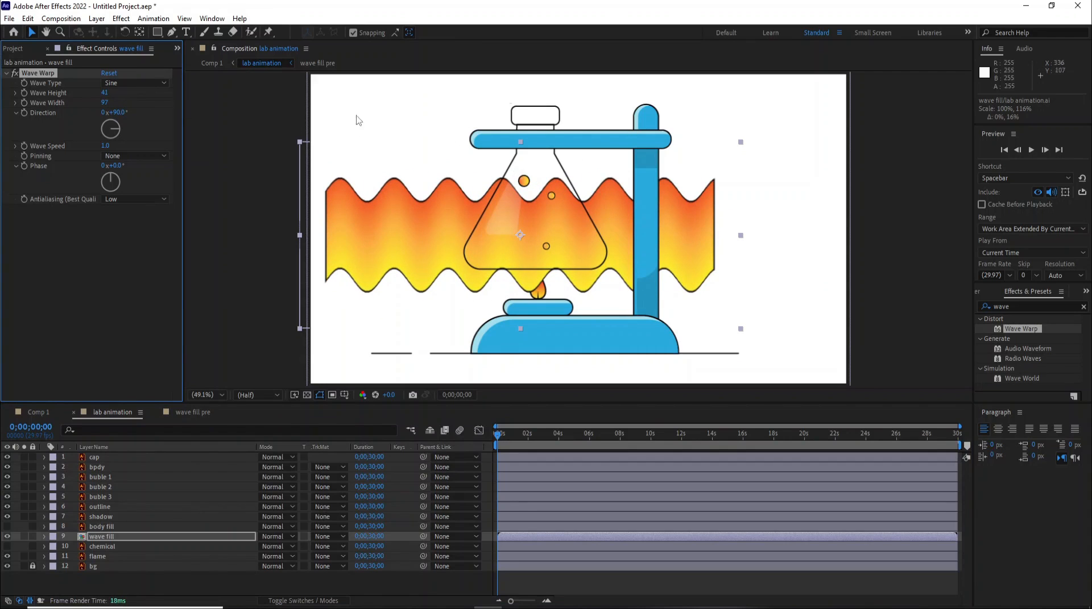
{"action": "left_click_drag", "start_coordinate": [104, 103], "coordinate": [411, 155]}
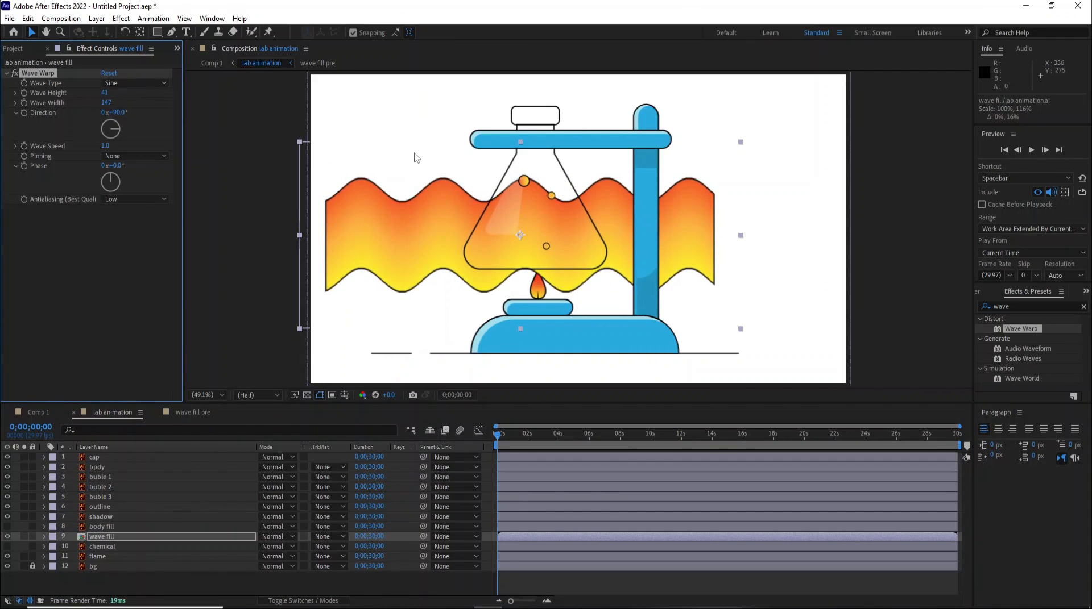
{"action": "left_click_drag", "start_coordinate": [124, 102], "coordinate": [470, 135]}
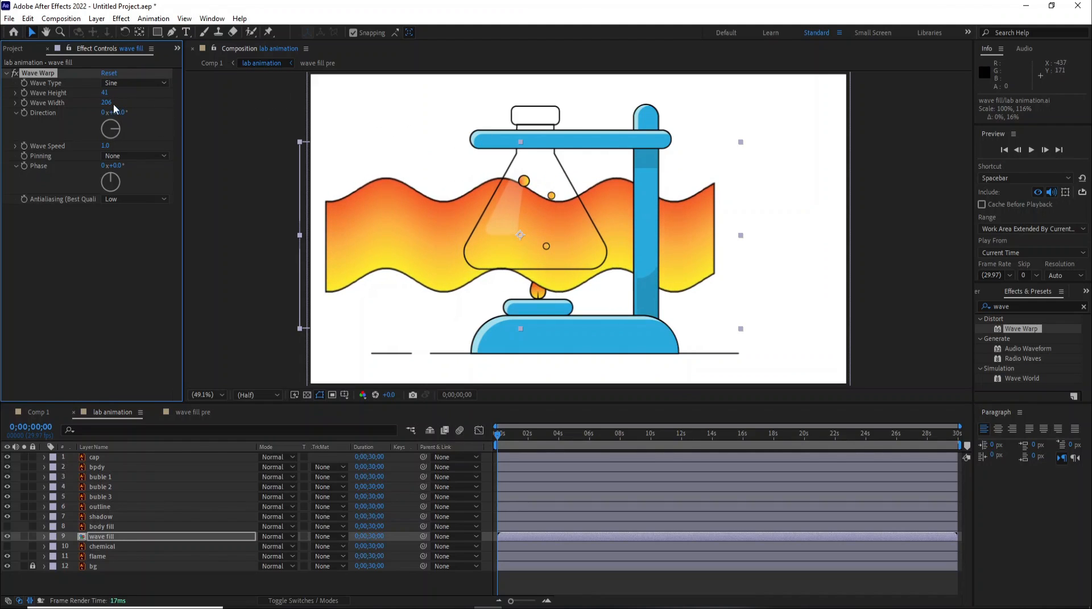
{"action": "left_click_drag", "start_coordinate": [106, 104], "coordinate": [119, 107]}
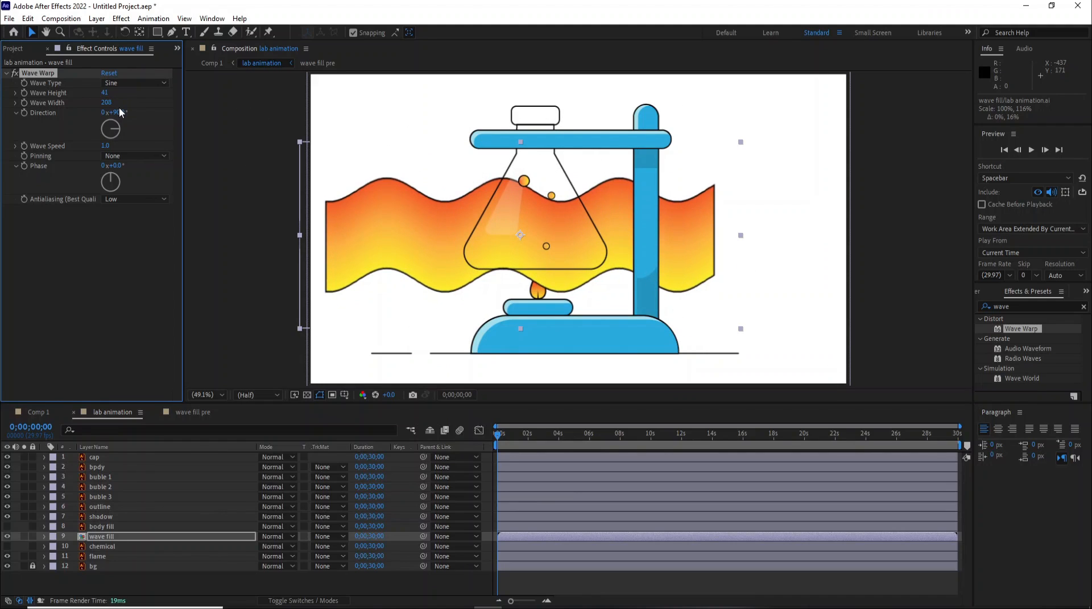
- Move the wave fill layer down to position 750.4, 591.0
{"action": "left_click", "coordinate": [98, 538]}
{"action": "key", "text": "shift+Down"}
{"action": "key", "text": "shift+Down"}
{"action": "key", "text": "shift+Down"}
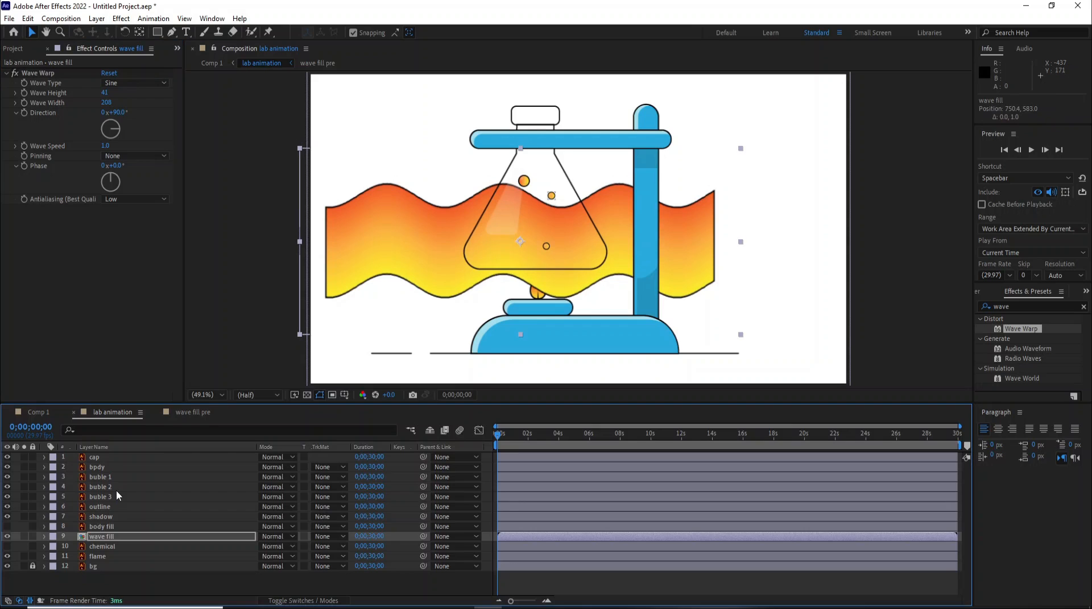
{"action": "key", "text": "Down"}
{"action": "key", "text": "Down"}
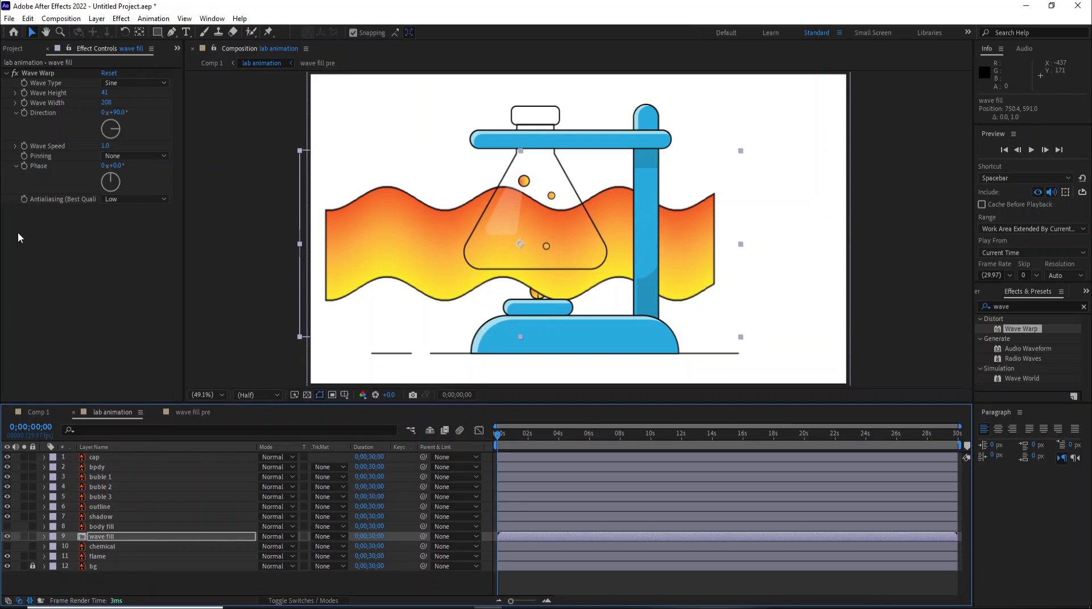
- Increase the Wave Warp wave width to 250
{"action": "left_click_drag", "start_coordinate": [106, 103], "coordinate": [368, 124]}
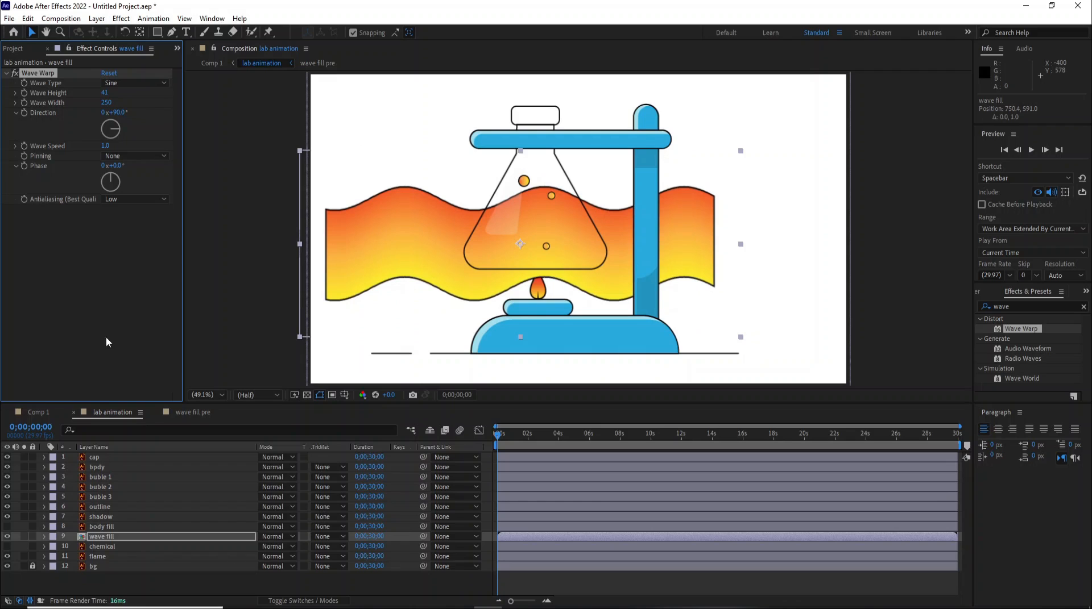
{"action": "left_click", "coordinate": [111, 541]}
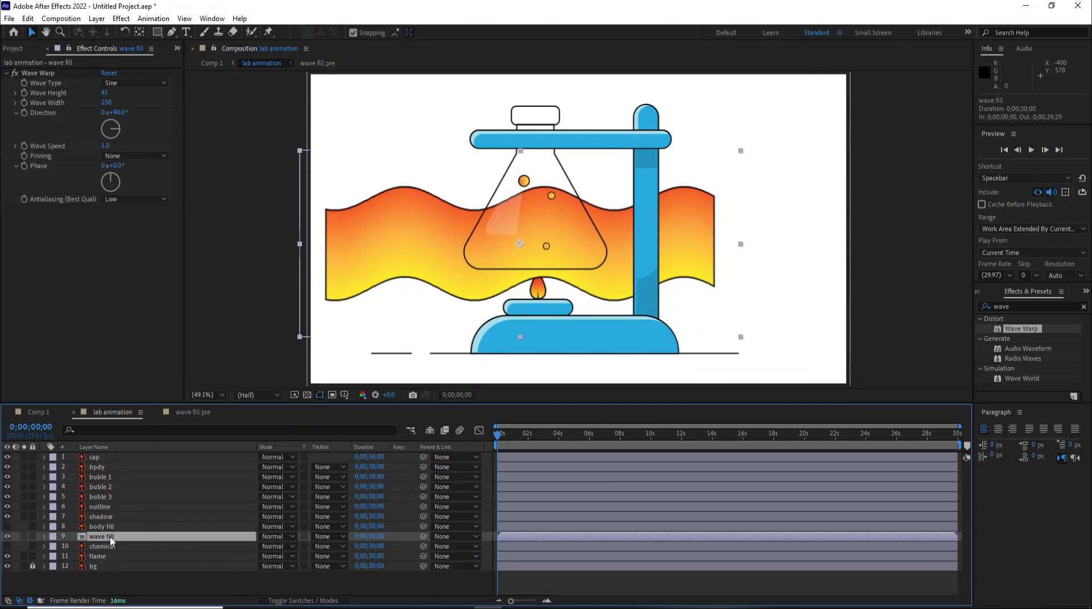
- Duplicate the wave fill layer and set the copy's Wave Warp direction to -90°
{"action": "left_click", "coordinate": [27, 18]}
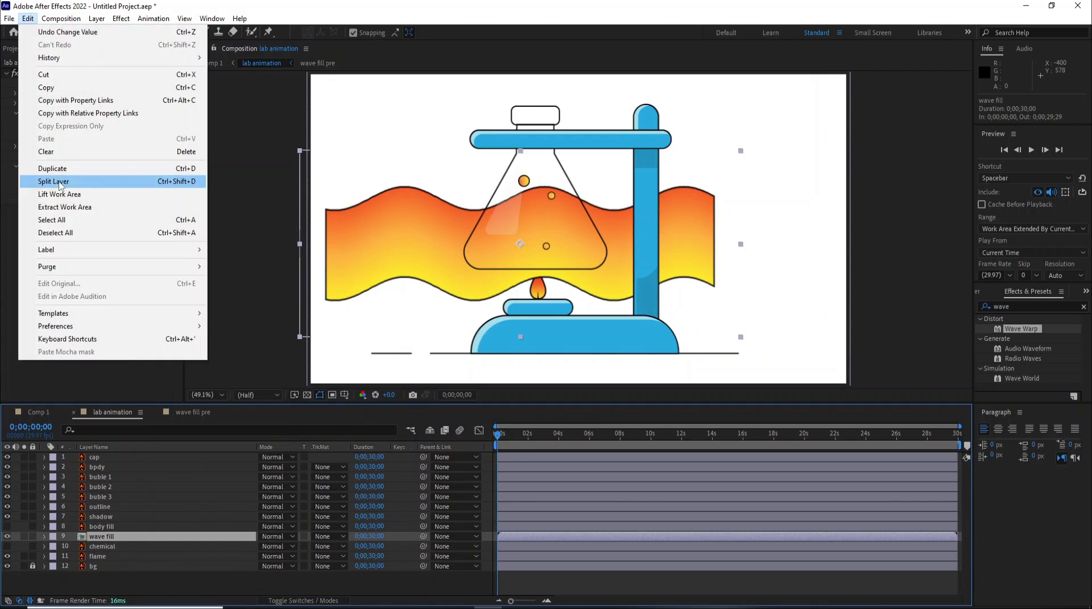
{"action": "left_click", "coordinate": [95, 171]}
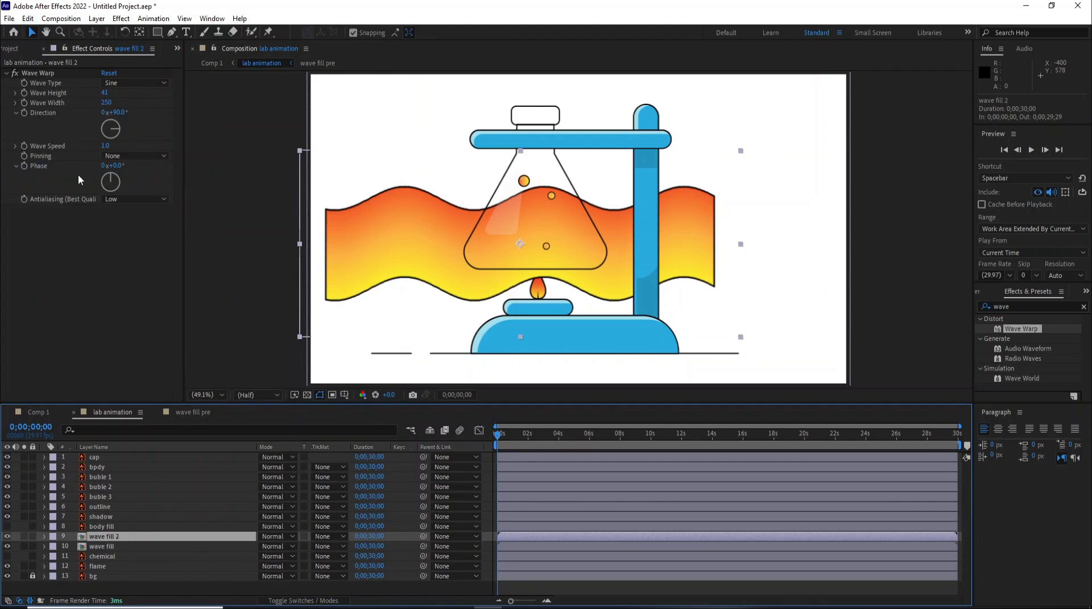
{"action": "left_click", "coordinate": [118, 112]}
{"action": "type", "text": "-"}
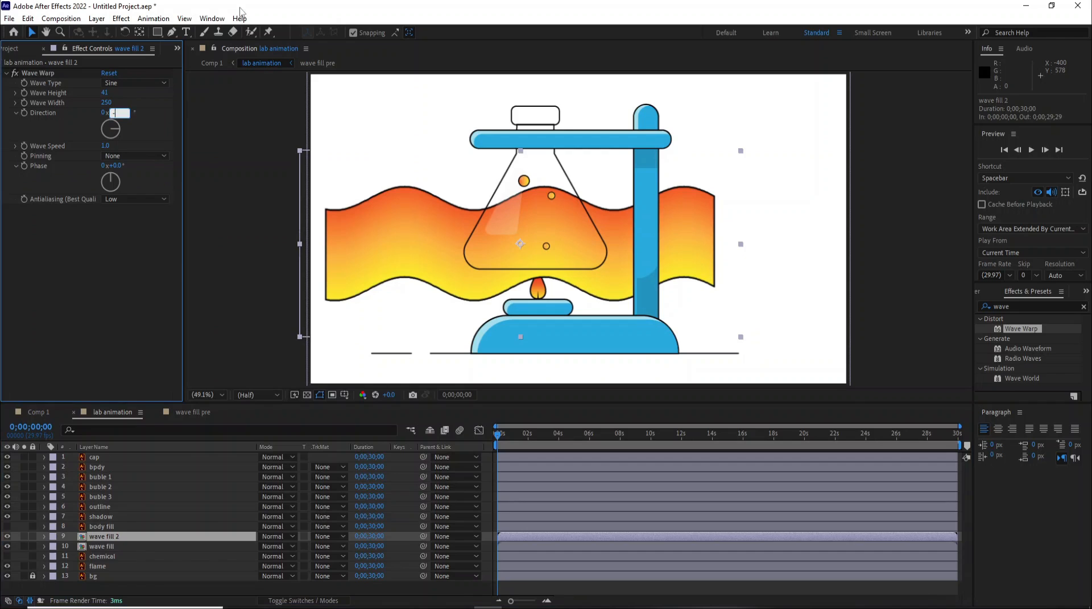
{"action": "type", "text": "90"}
{"action": "key", "text": "Return"}
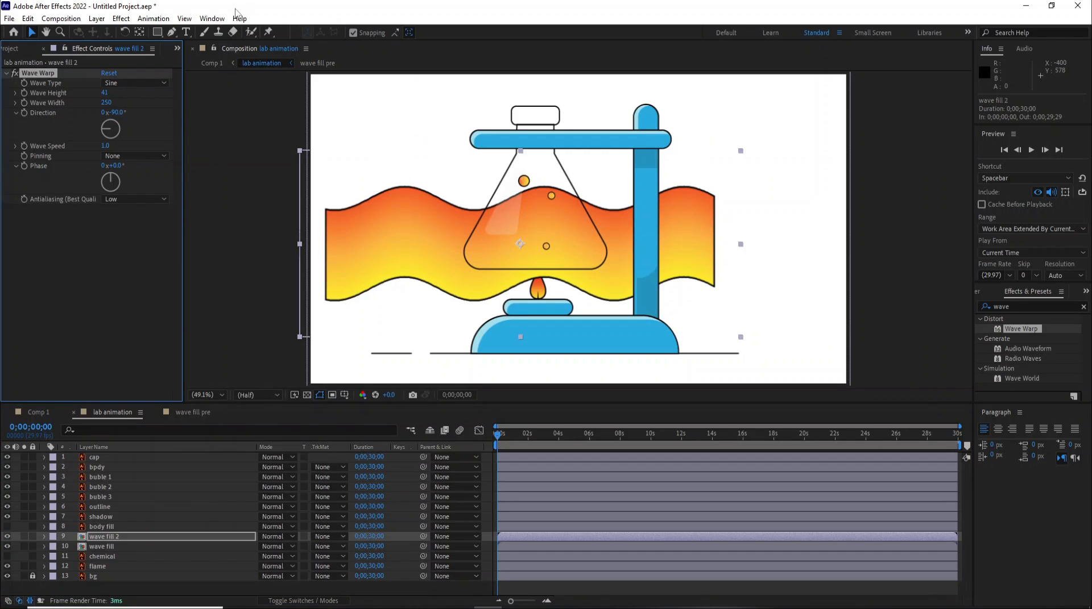
- Move the wave fill 2 layer below wave fill and shift it right in the composition to offset the waves
{"action": "left_click_drag", "start_coordinate": [104, 542], "coordinate": [107, 555]}
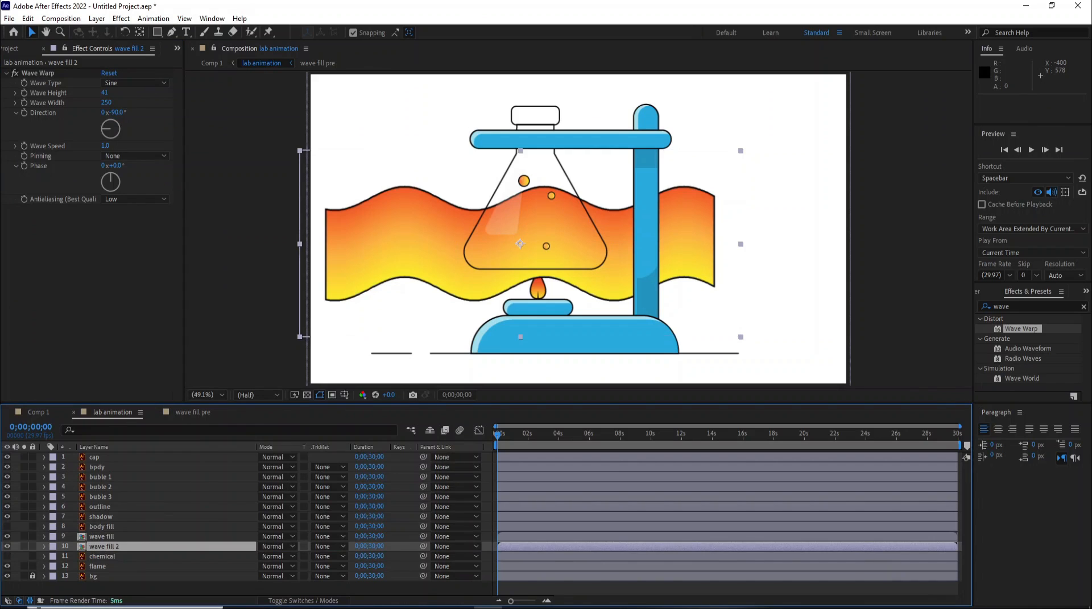
{"action": "left_click_drag", "start_coordinate": [511, 237], "coordinate": [572, 237]}
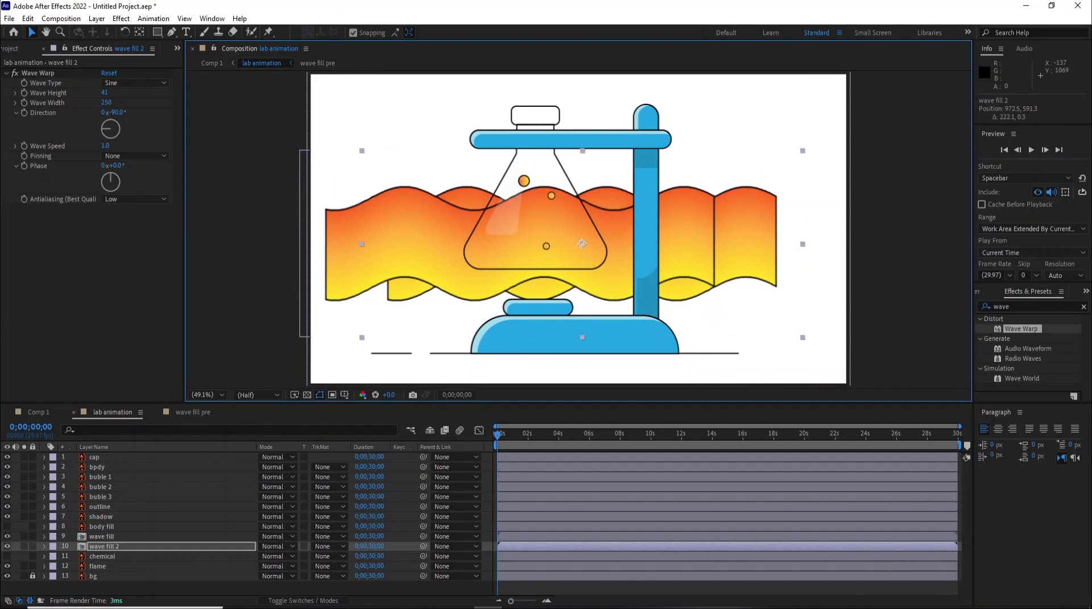
- Shorten the work area to about 5 seconds and preview the wave animation from the start
{"action": "left_click", "coordinate": [106, 536]}
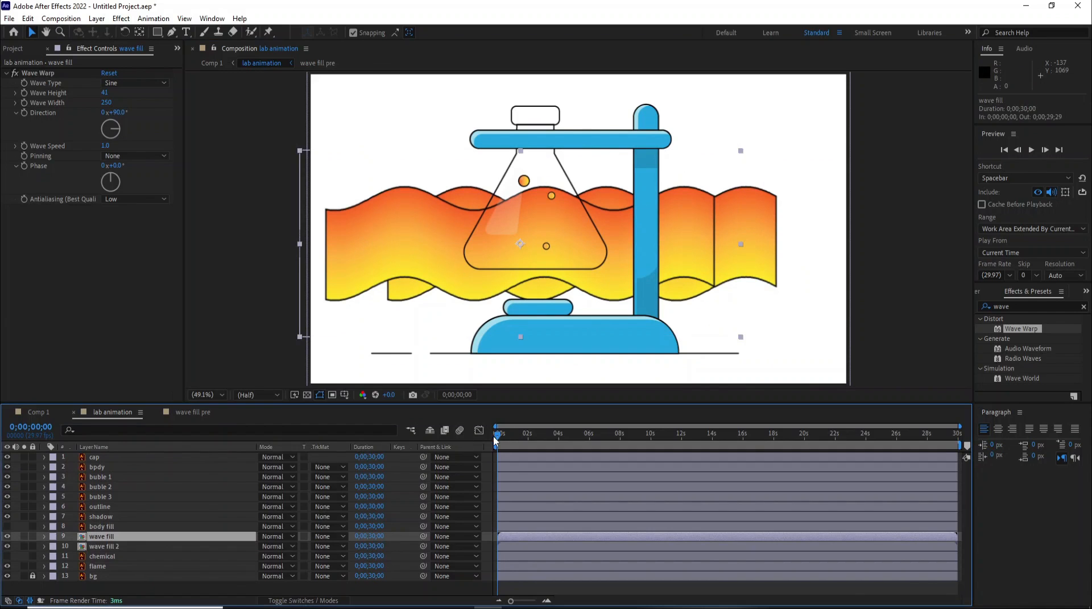
{"action": "left_click_drag", "start_coordinate": [499, 435], "coordinate": [589, 438]}
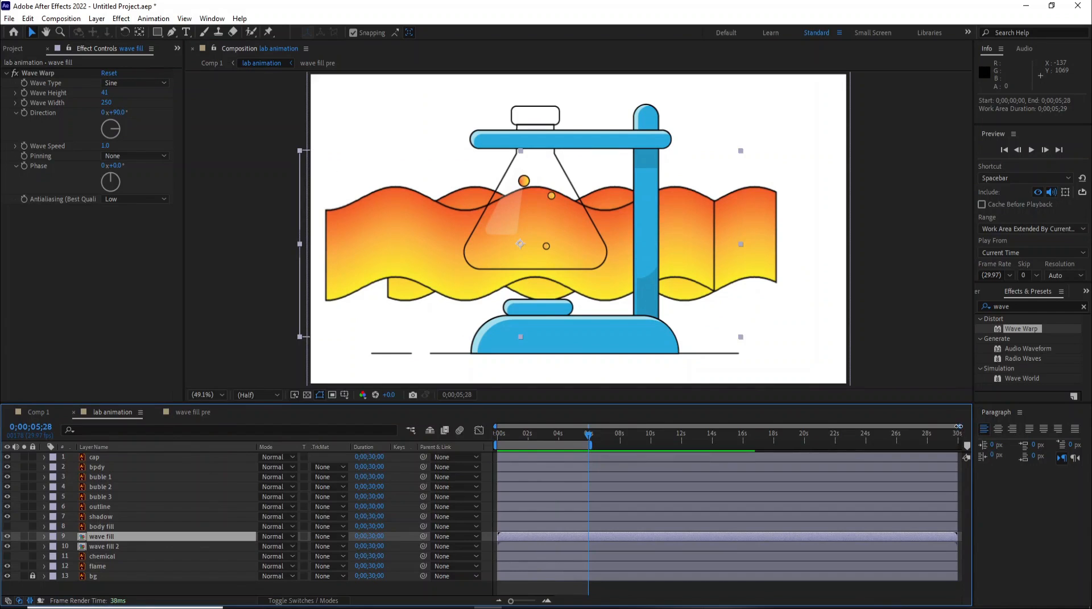
{"action": "left_click_drag", "start_coordinate": [958, 425], "coordinate": [668, 427]}
{"action": "left_click", "coordinate": [497, 434]}
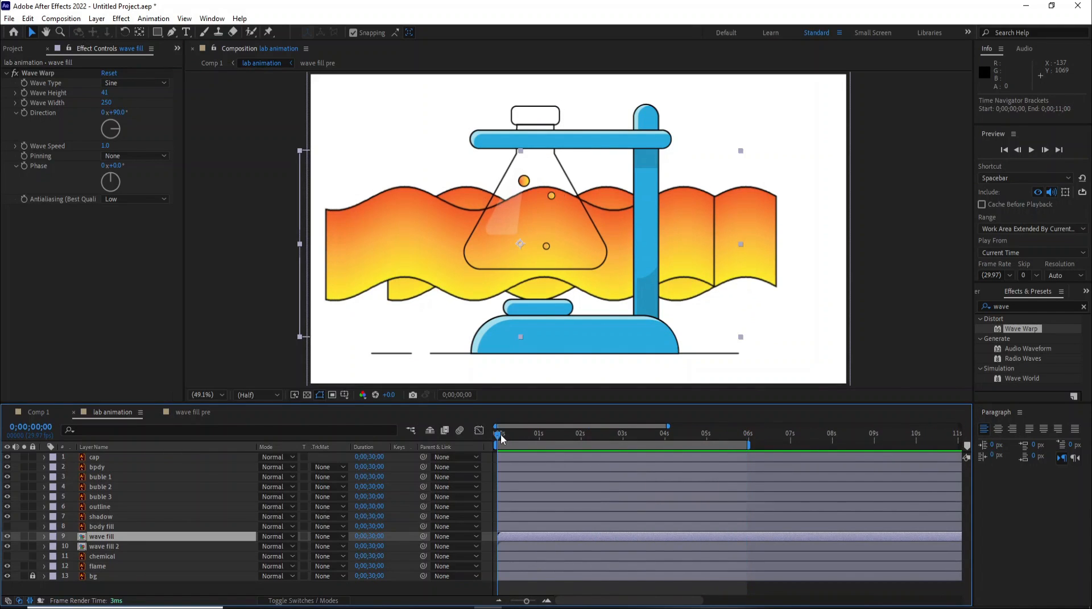
{"action": "key", "text": "space"}
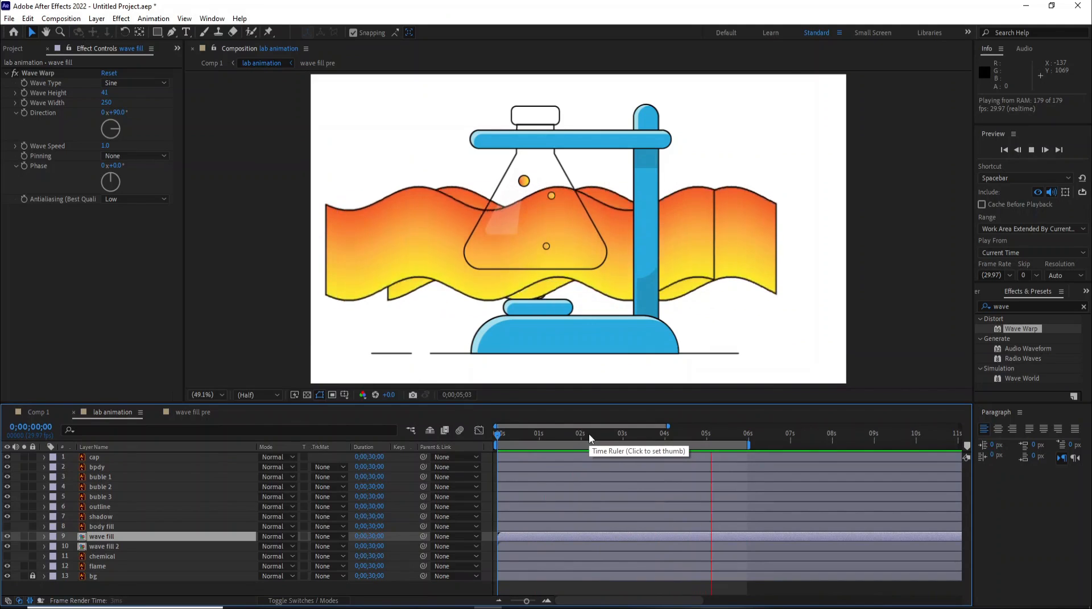
{"action": "key", "text": "space"}
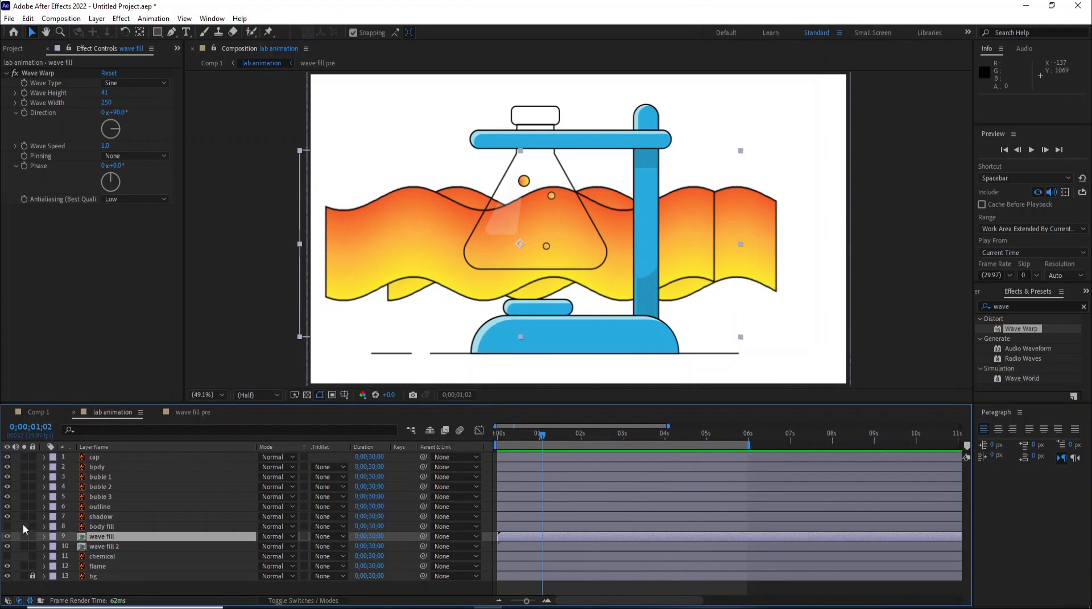
- Show the body fill layer, duplicate it, and move one copy between the two wave fill layers
{"action": "left_click", "coordinate": [6, 527]}
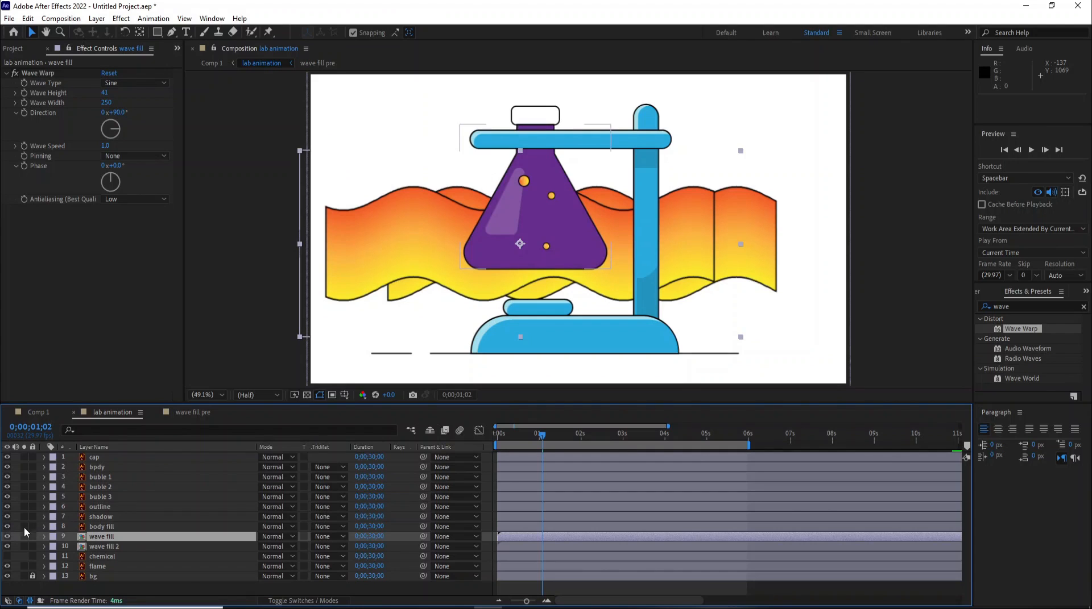
{"action": "left_click", "coordinate": [97, 528]}
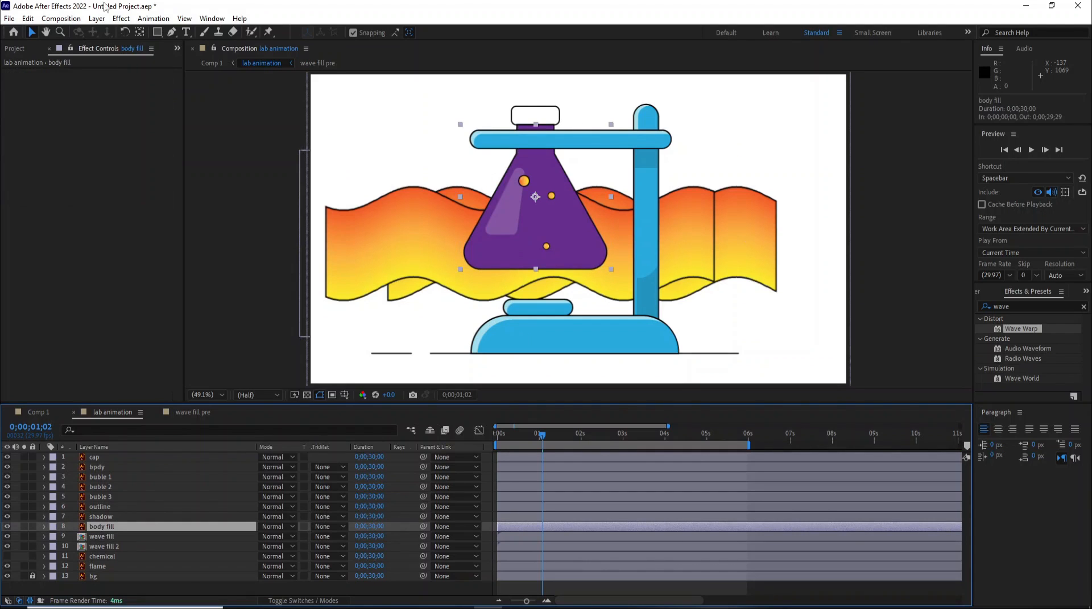
{"action": "left_click", "coordinate": [27, 18]}
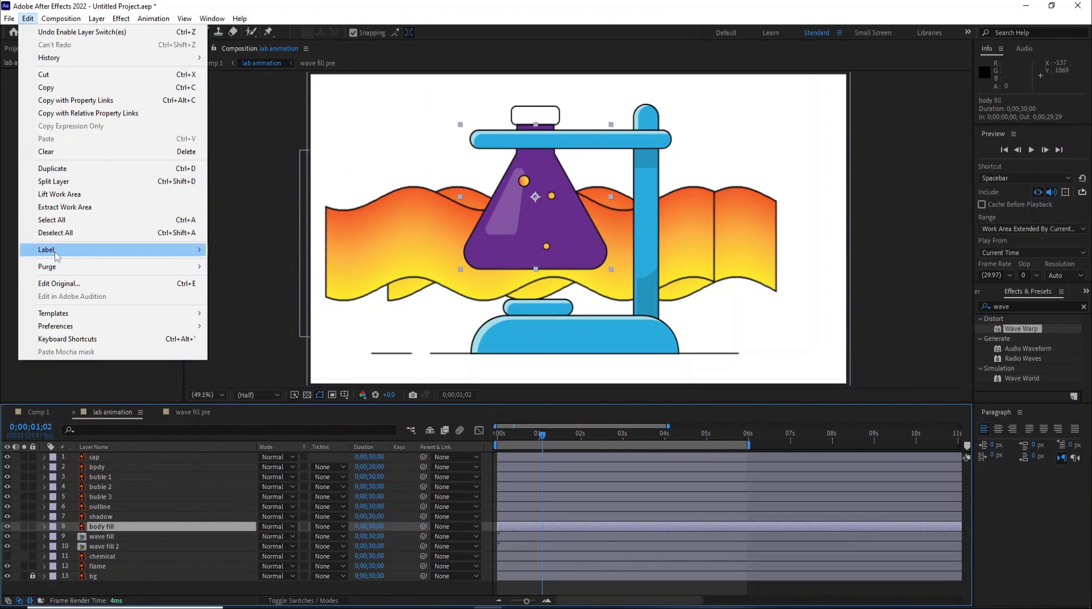
{"action": "left_click", "coordinate": [56, 169]}
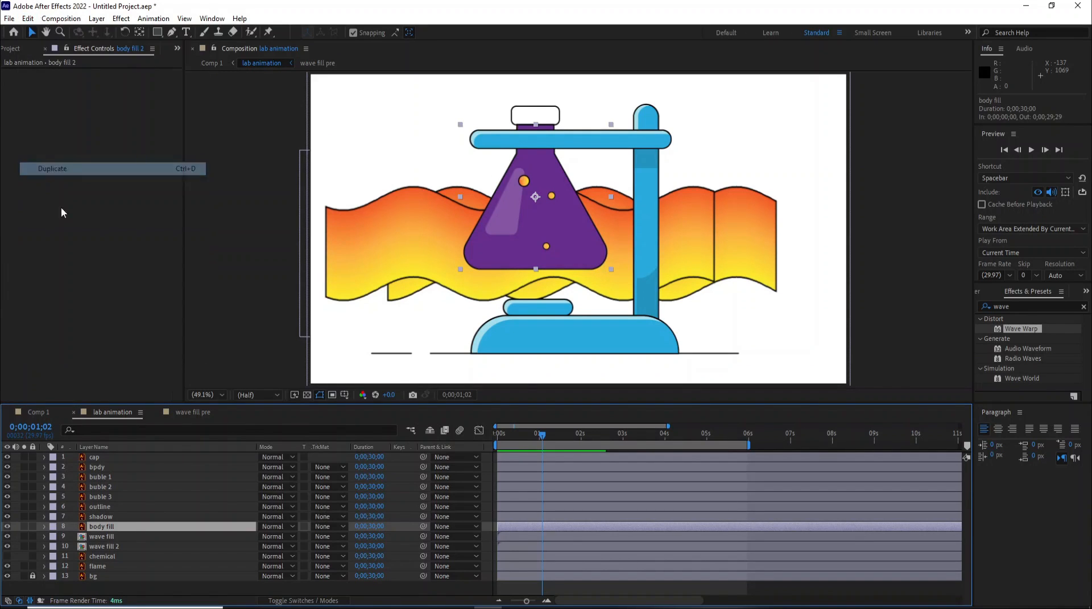
{"action": "left_click_drag", "start_coordinate": [104, 532], "coordinate": [138, 554]}
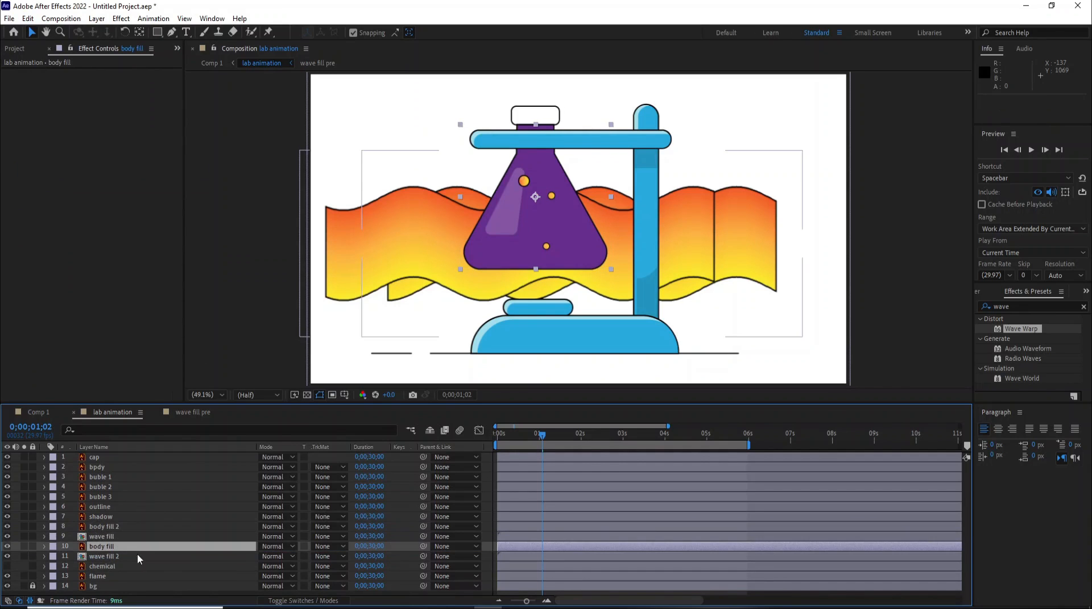
- Set both wave fill layers to use the body fill layer above each as an Alpha Matte
{"action": "left_click", "coordinate": [170, 555]}
{"action": "left_click", "coordinate": [332, 556]}
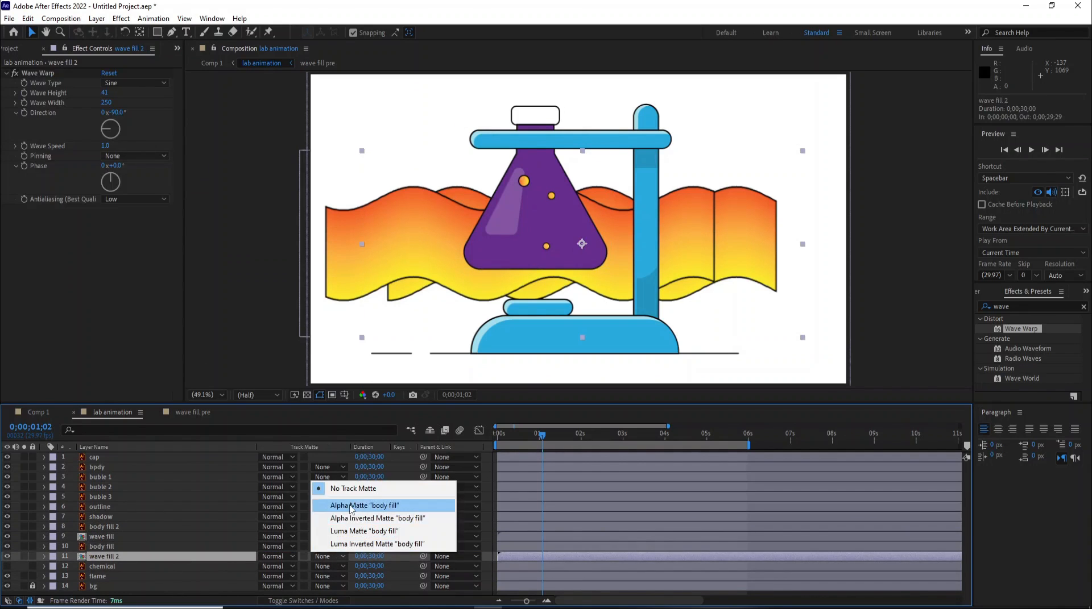
{"action": "left_click", "coordinate": [363, 506]}
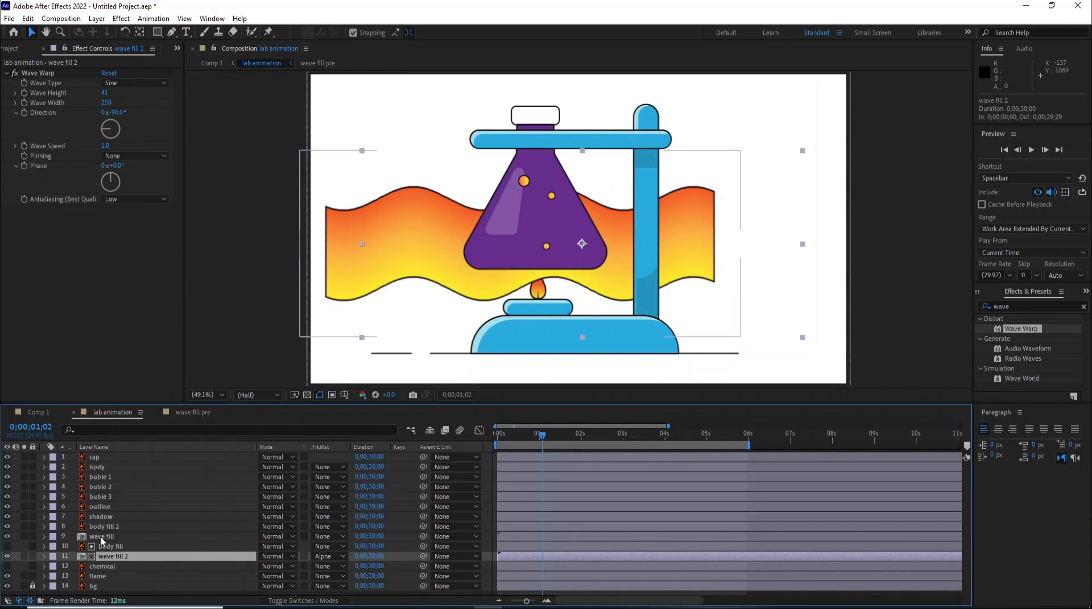
{"action": "left_click", "coordinate": [301, 537]}
{"action": "left_click", "coordinate": [323, 538]}
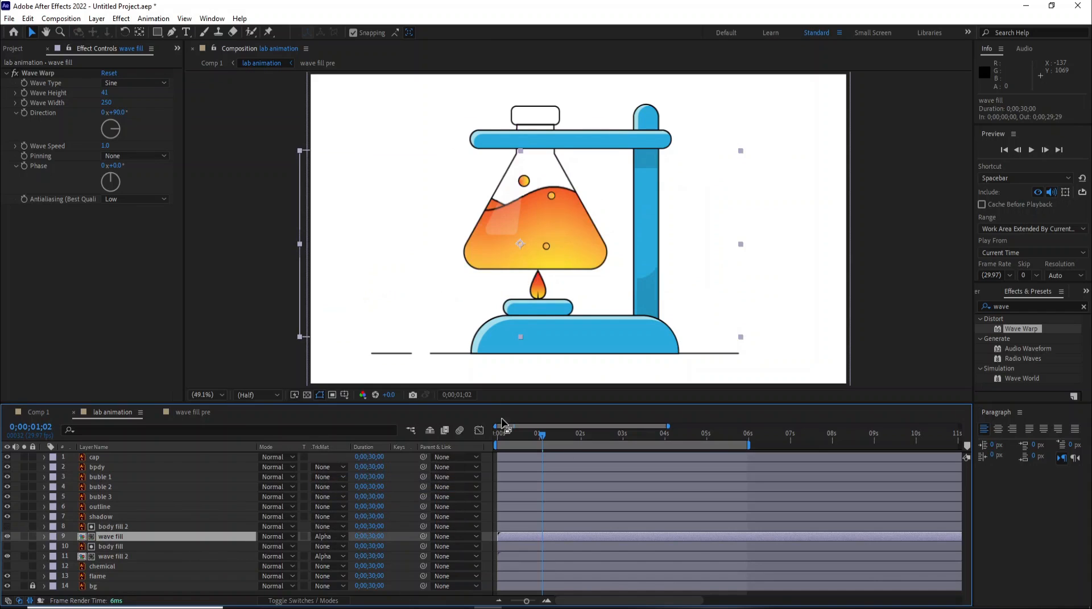
- Preview the masked liquid animation inside the flask
{"action": "left_click_drag", "start_coordinate": [506, 432], "coordinate": [467, 434]}
{"action": "key", "text": "space"}
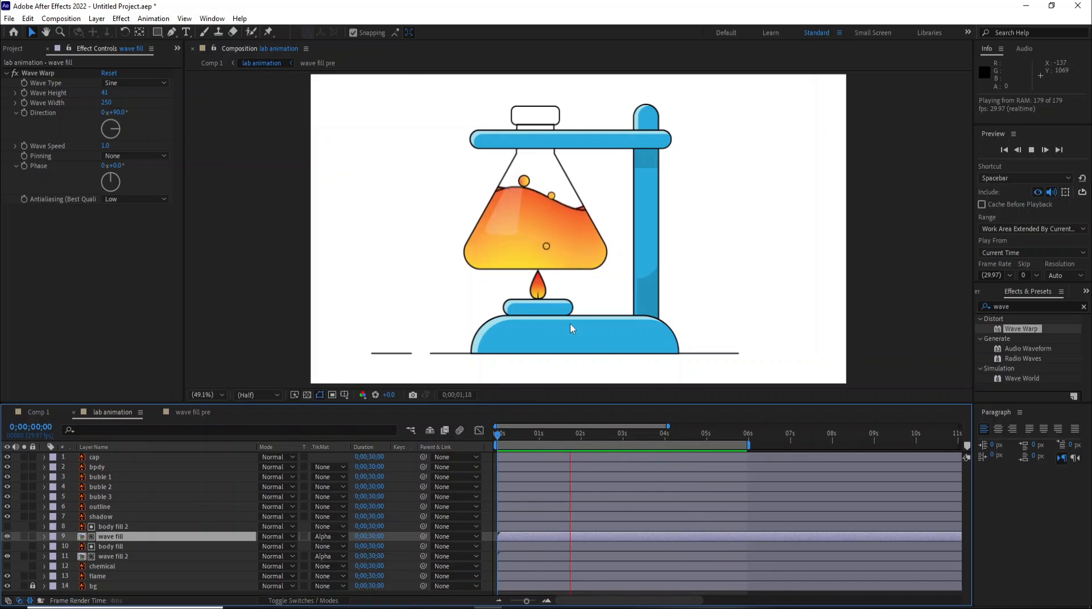
{"action": "key", "text": "space"}
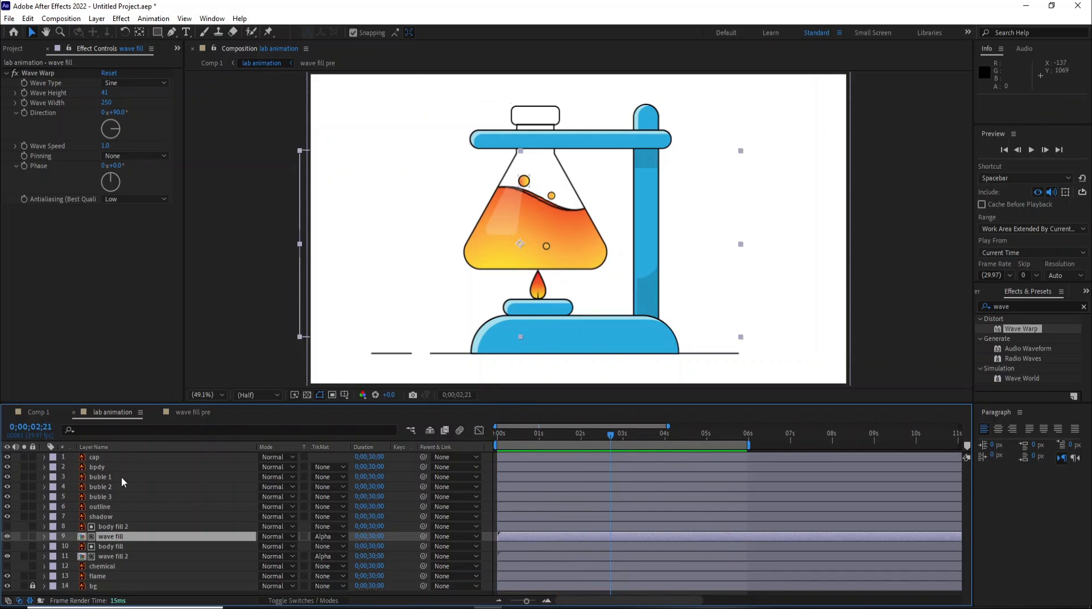
- Move bubble 1 out of the liquid to just below the flask's base
{"action": "left_click", "coordinate": [120, 478]}
{"action": "left_click", "coordinate": [102, 488], "text": "ctrl"}
{"action": "left_click", "coordinate": [105, 498], "text": "ctrl"}
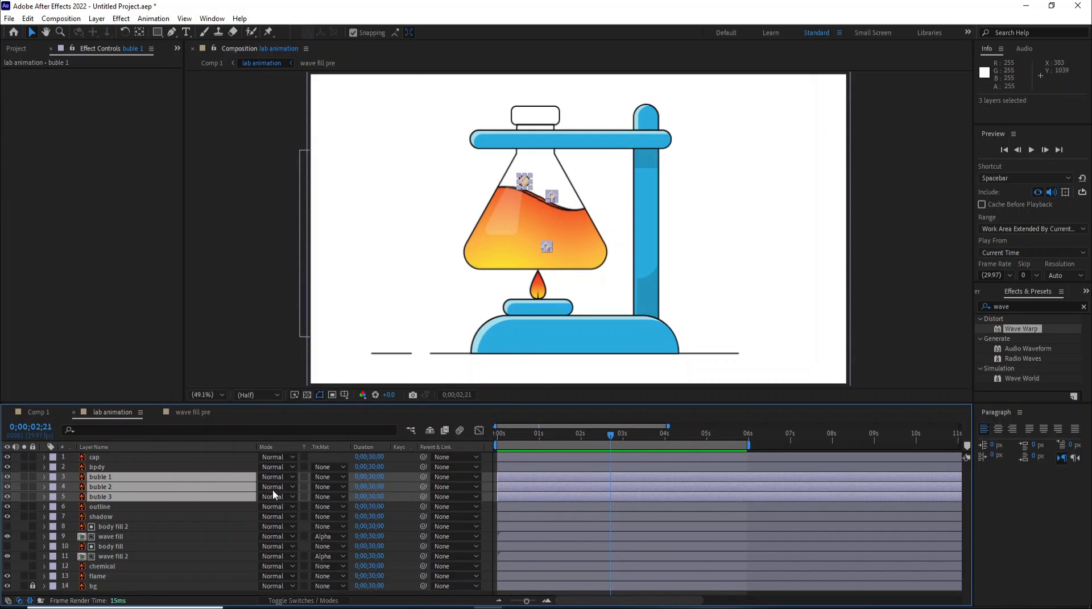
{"action": "left_click", "coordinate": [513, 211]}
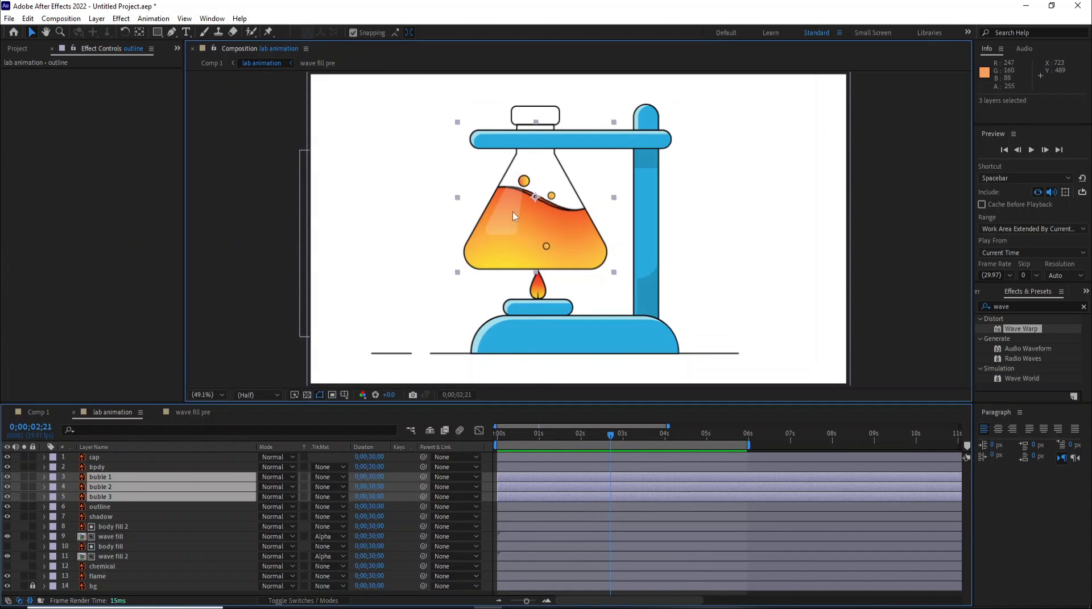
{"action": "scroll", "coordinate": [526, 186], "scroll_direction": "up", "scroll_amount": 1}
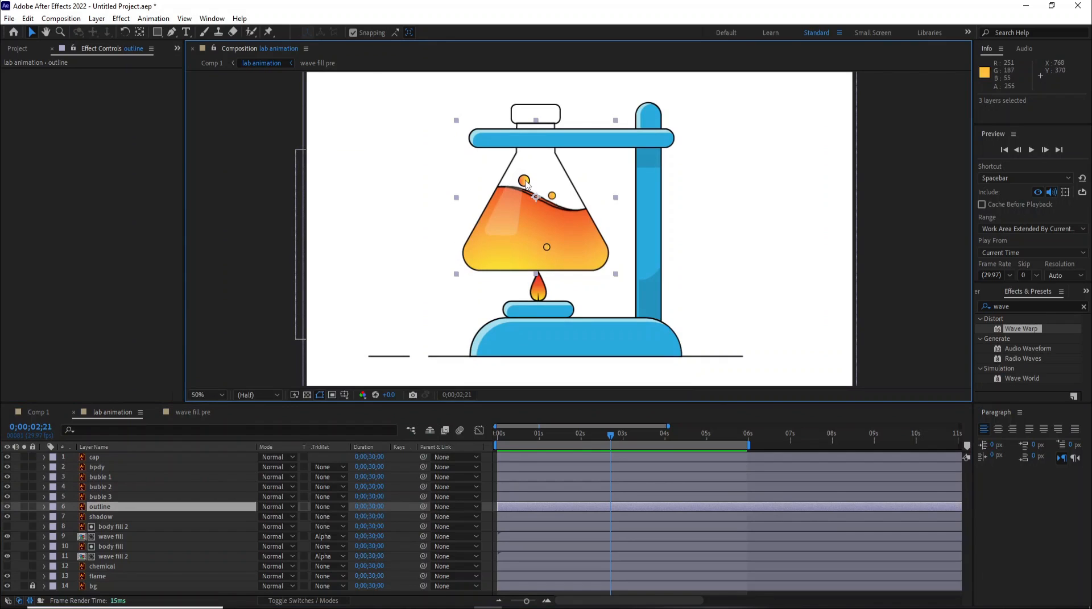
{"action": "left_click", "coordinate": [98, 477]}
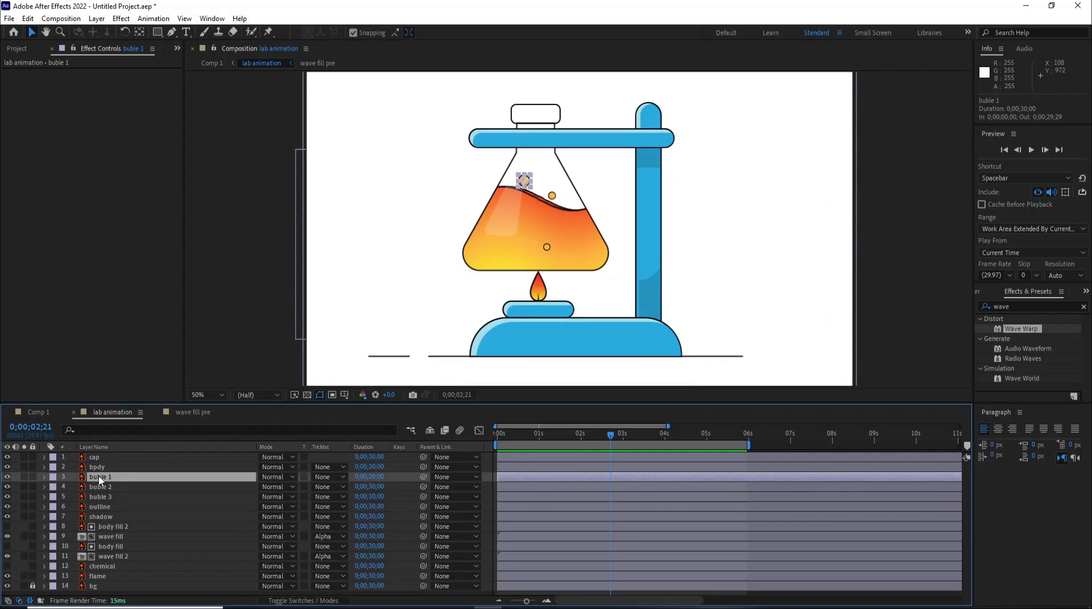
{"action": "left_click_drag", "start_coordinate": [524, 179], "coordinate": [513, 278]}
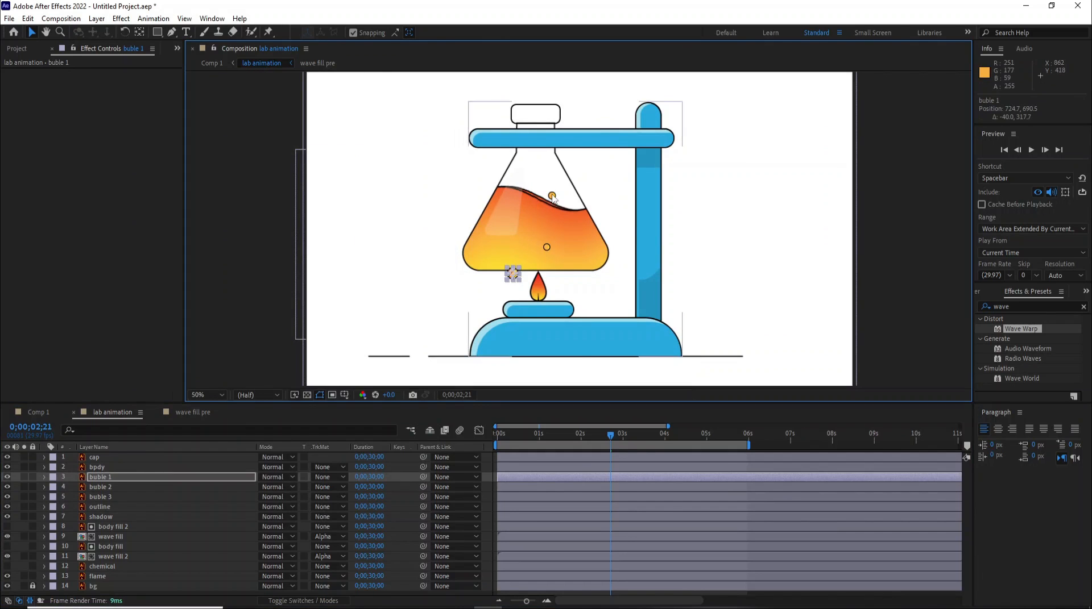
- Move bubble 2 below the flask, beside bubble 1
{"action": "left_click", "coordinate": [552, 196]}
{"action": "scroll", "coordinate": [568, 203], "scroll_direction": "up", "scroll_amount": 6}
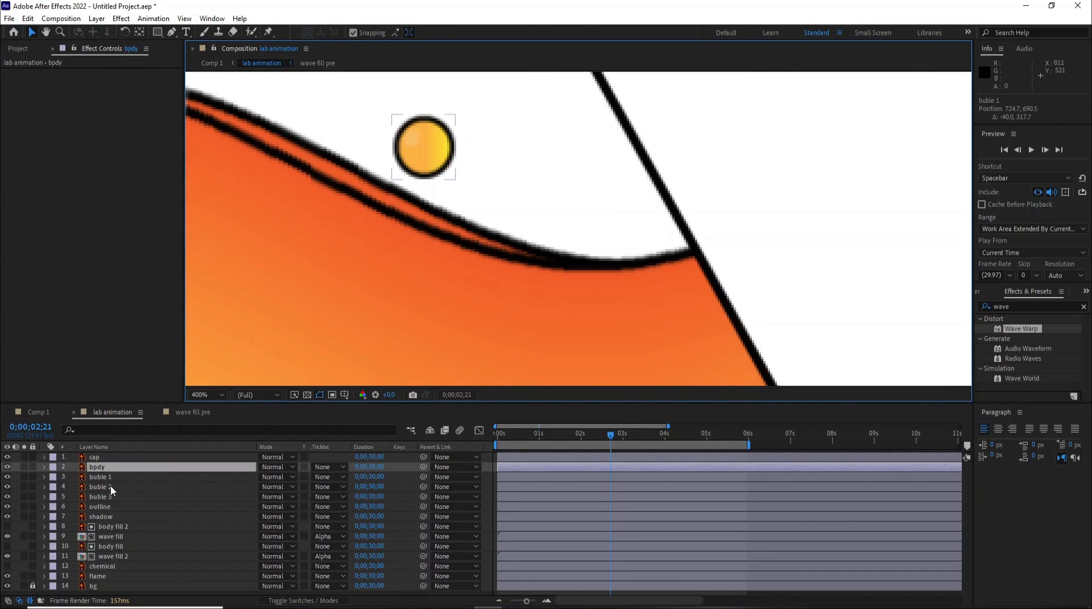
{"action": "left_click", "coordinate": [112, 490]}
{"action": "scroll", "coordinate": [456, 242], "scroll_direction": "down", "scroll_amount": 6}
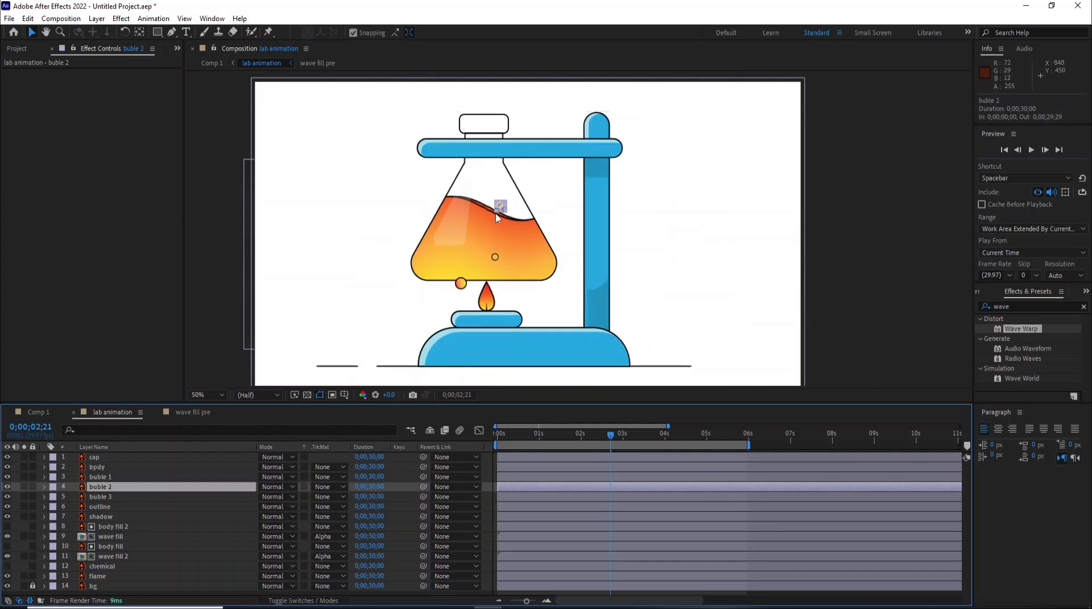
{"action": "scroll", "coordinate": [496, 213], "scroll_direction": "up", "scroll_amount": 2}
{"action": "left_click_drag", "start_coordinate": [498, 211], "coordinate": [464, 364]}
- Nudge bubble 1 down 6 pixels to line it up with bubble 2 beneath the flask
{"action": "left_click", "coordinate": [425, 355]}
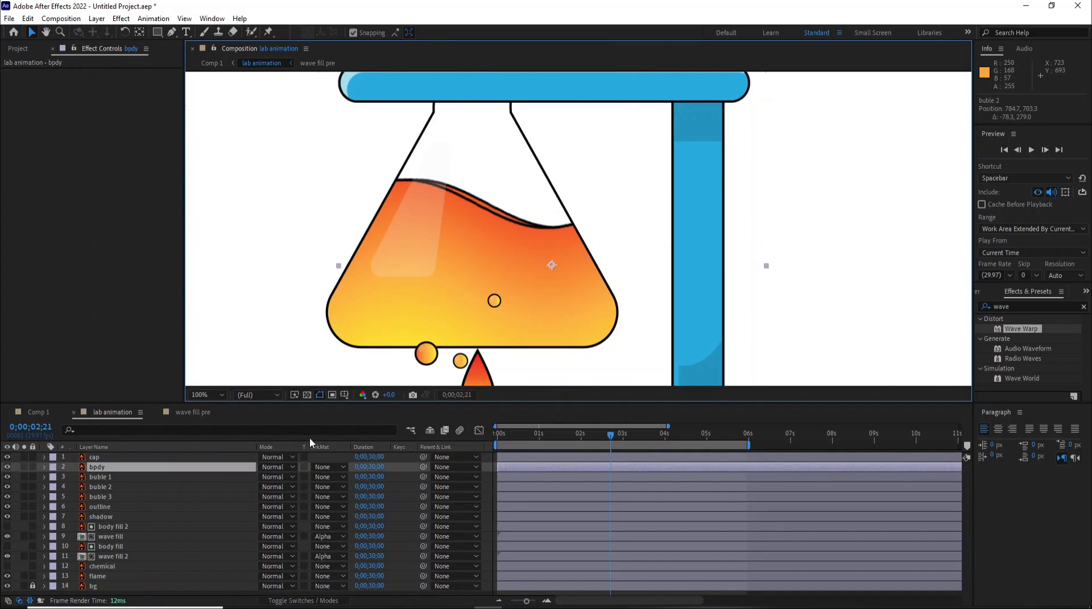
{"action": "left_click", "coordinate": [94, 475]}
{"action": "left_click", "coordinate": [426, 367]}
{"action": "key", "text": "Down"}
{"action": "key", "text": "Down"}
{"action": "key", "text": "Down"}
{"action": "key", "text": "Down"}
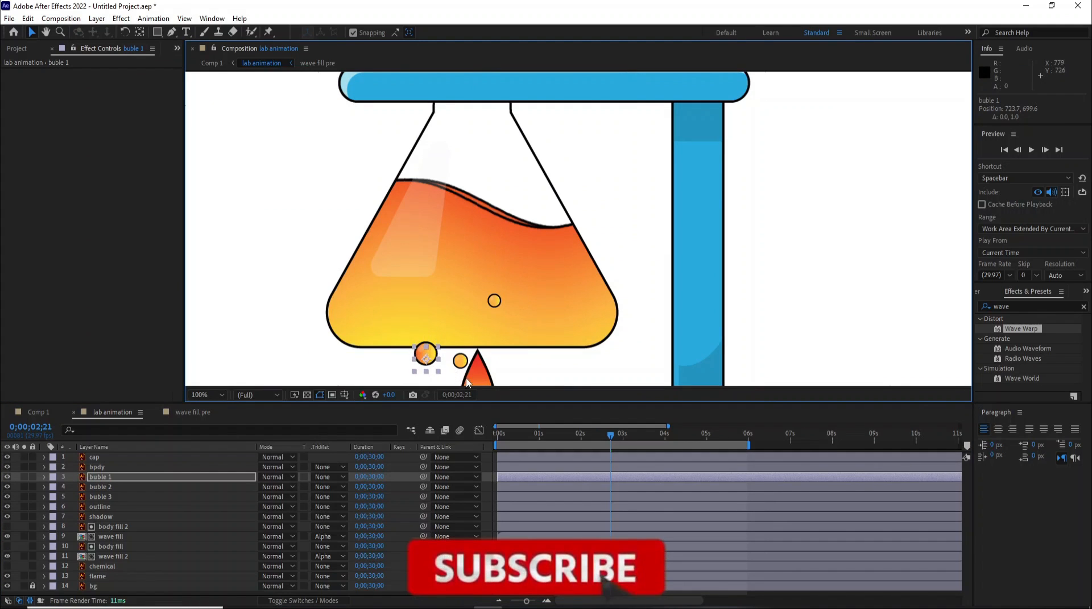
{"action": "key", "text": "Down"}
{"action": "key", "text": "Down"}
{"action": "key", "text": "Down"}
{"action": "key", "text": "Down"}
{"action": "key", "text": "Down"}
{"action": "key", "text": "Down"}
{"action": "key", "text": "Down"}
{"action": "left_click", "coordinate": [651, 350]}
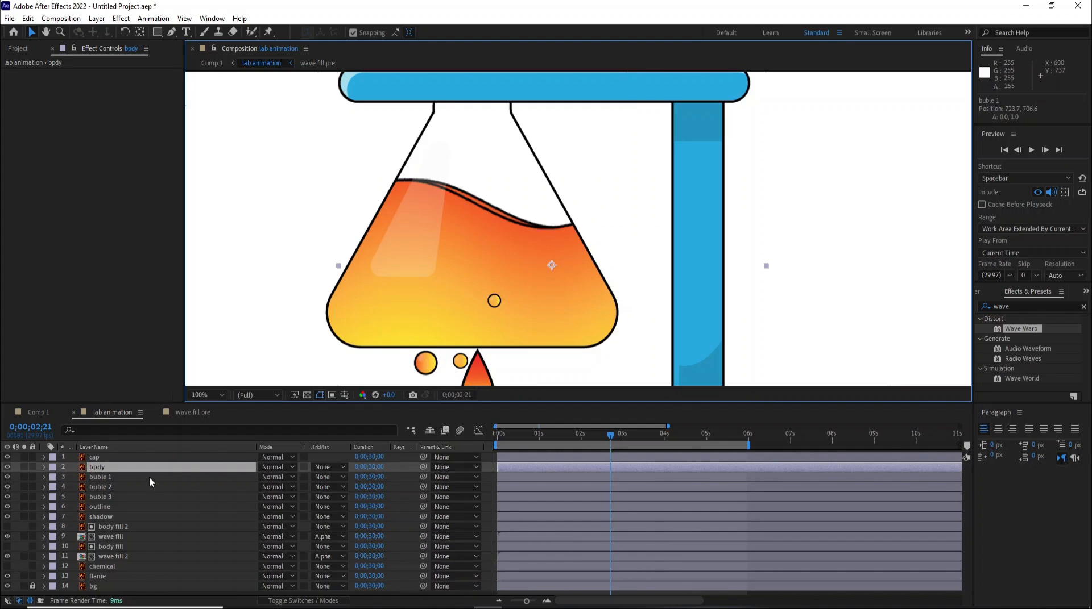
- Move bubble 3 below the flask on the other side of the flame and nudge it up 4 pixels
{"action": "left_click", "coordinate": [116, 496]}
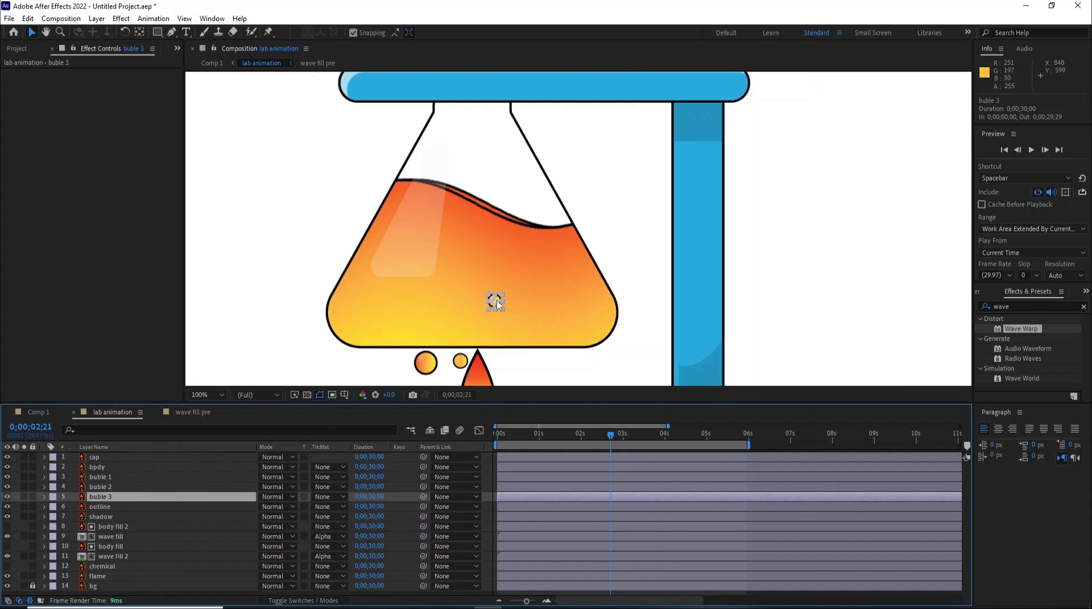
{"action": "left_click_drag", "start_coordinate": [496, 305], "coordinate": [505, 369]}
{"action": "key", "text": "Up"}
{"action": "key", "text": "Up"}
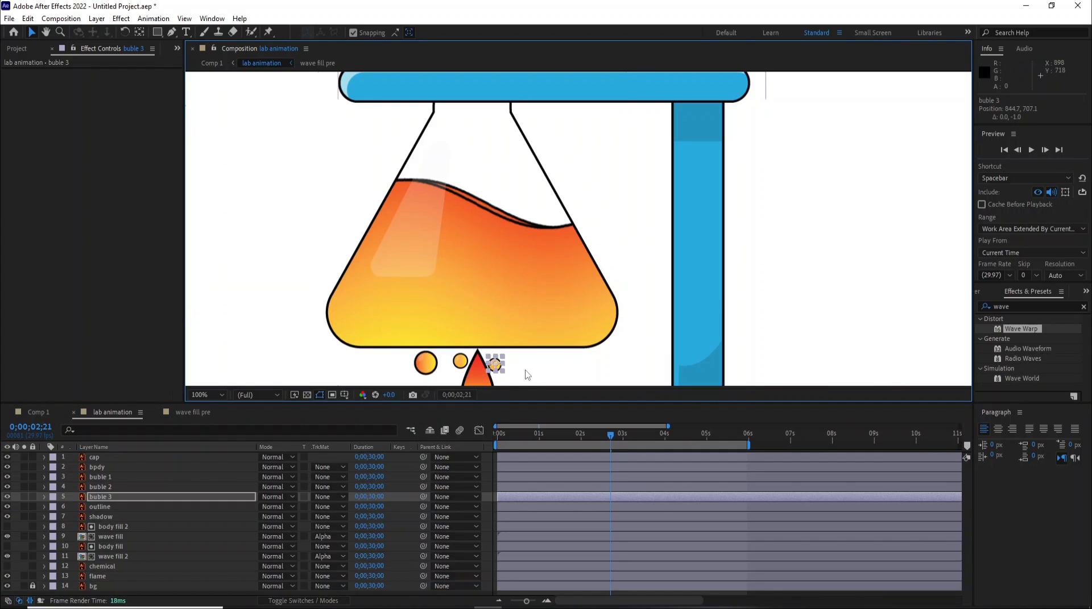
{"action": "key", "text": "Up"}
{"action": "key", "text": "Up"}
{"action": "scroll", "coordinate": [524, 245], "scroll_direction": "down", "scroll_amount": 2}
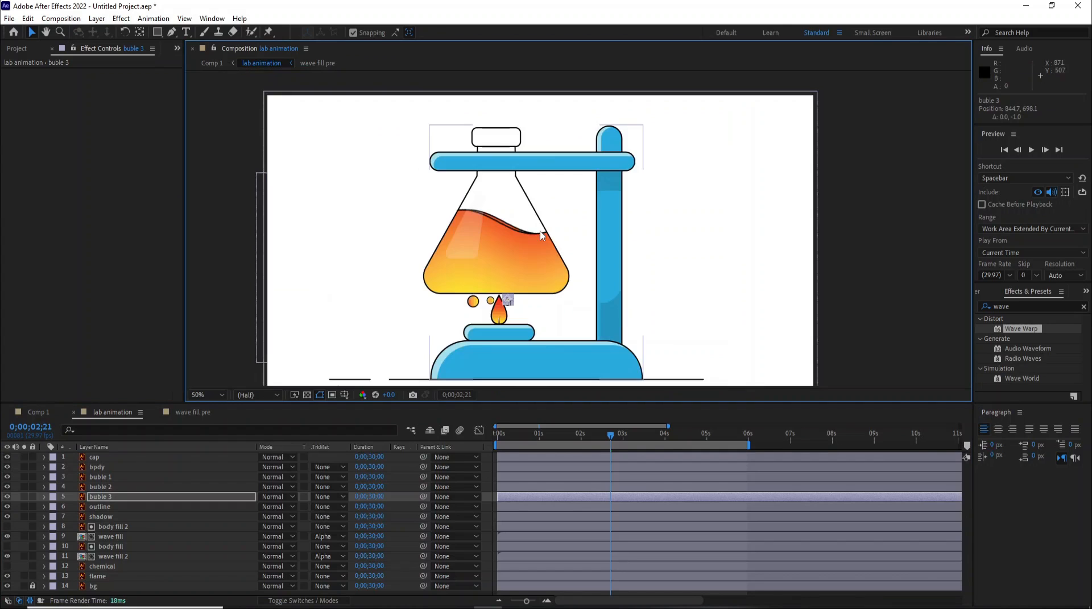
{"action": "left_click", "coordinate": [97, 477]}
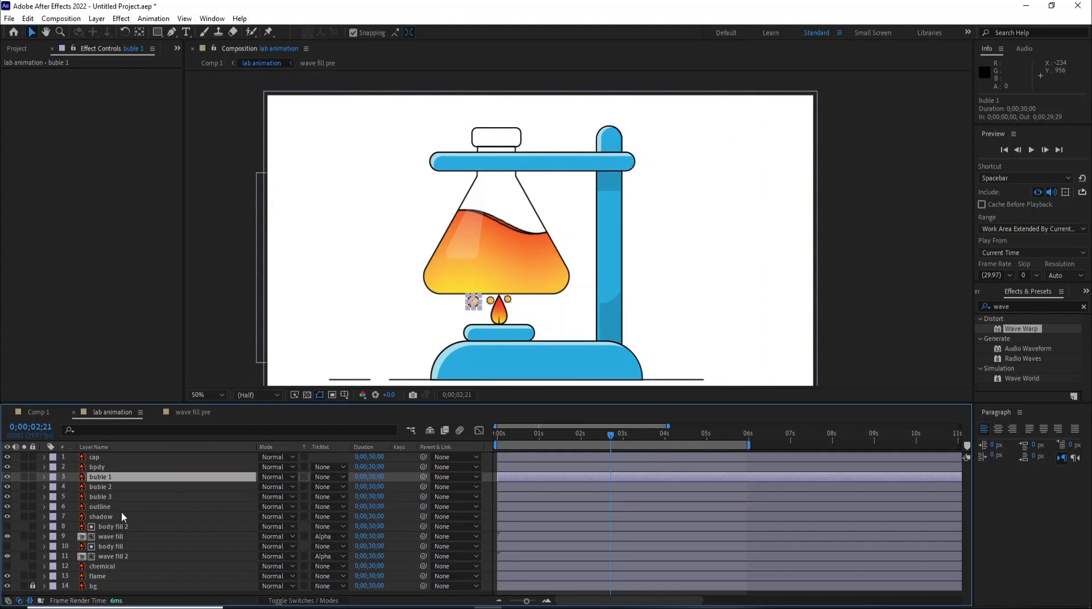
- Select the three bubble layers and set starting Position keyframes for them at frame 0
{"action": "left_click", "coordinate": [103, 500], "text": "shift"}
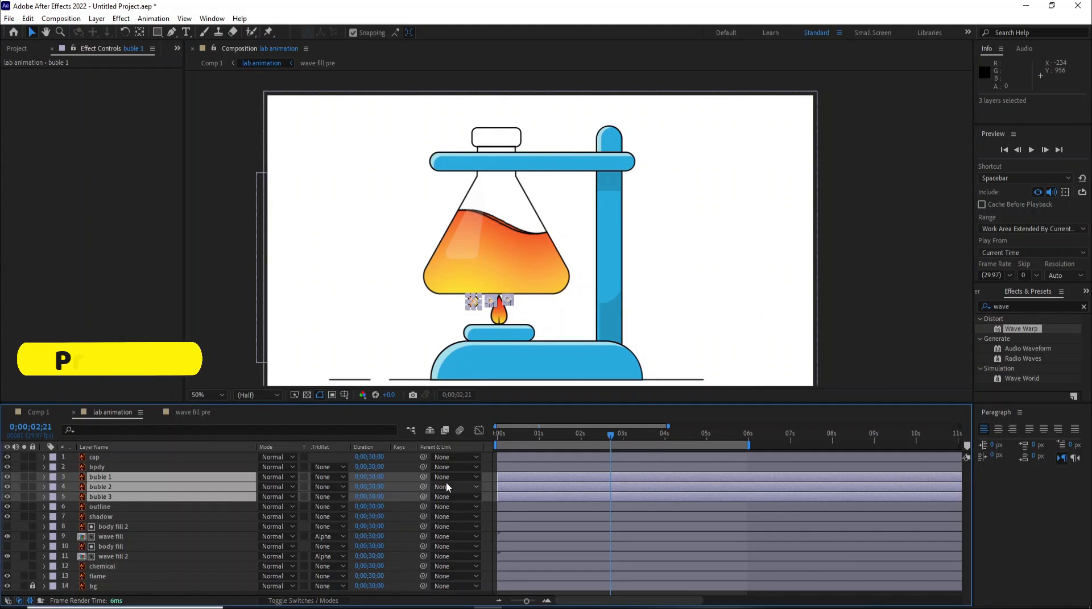
{"action": "key", "text": "p"}
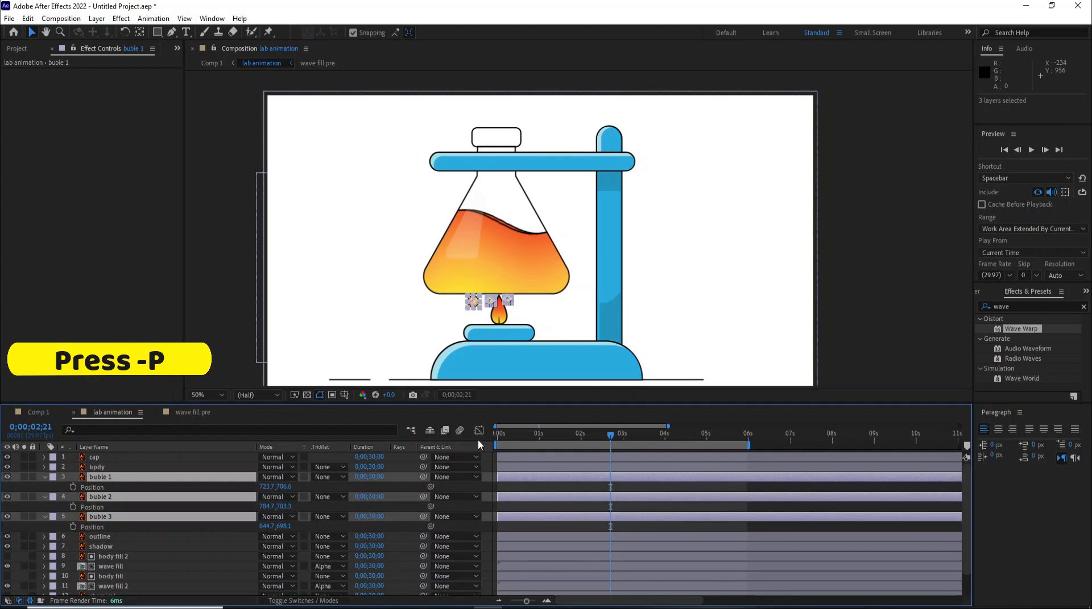
{"action": "left_click_drag", "start_coordinate": [503, 435], "coordinate": [459, 437]}
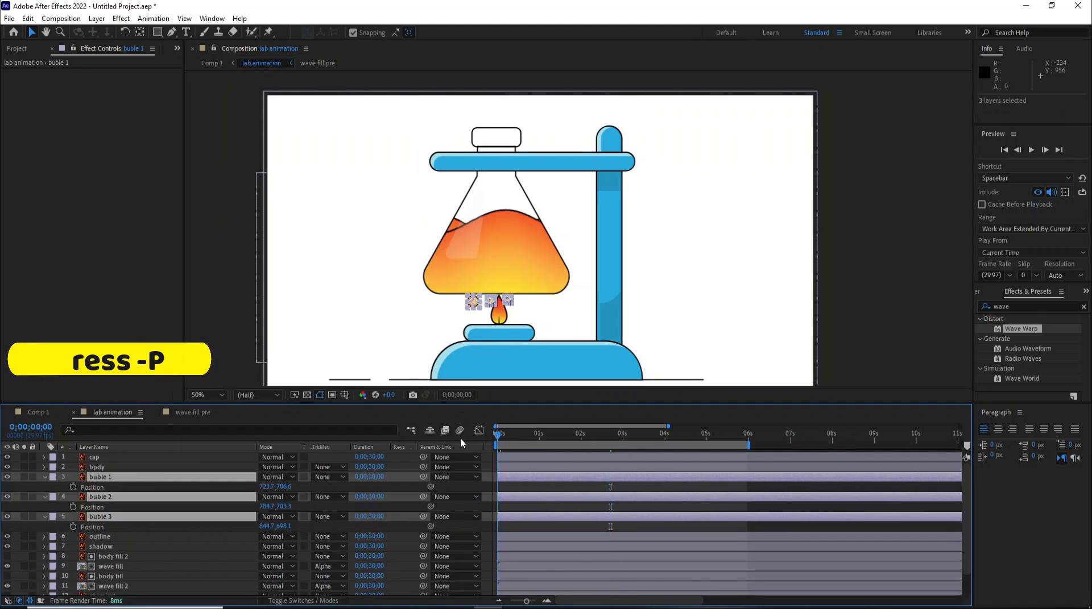
{"action": "left_click", "coordinate": [73, 487]}
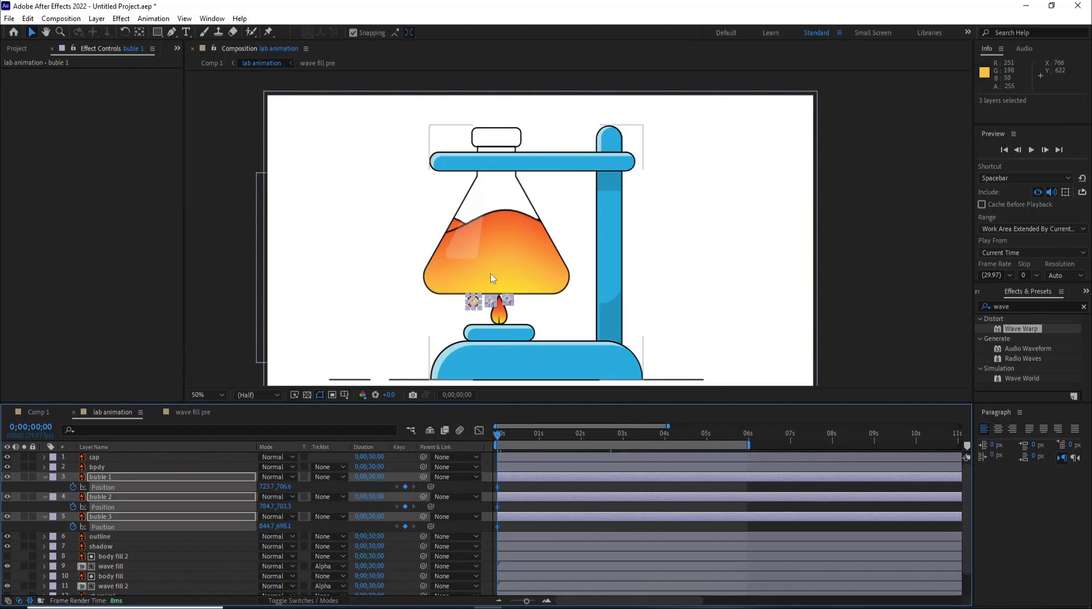
- At 0;00;01;29, move bubble 1 above the flask's upper right and bend its motion path into a curve
{"action": "left_click", "coordinate": [578, 438]}
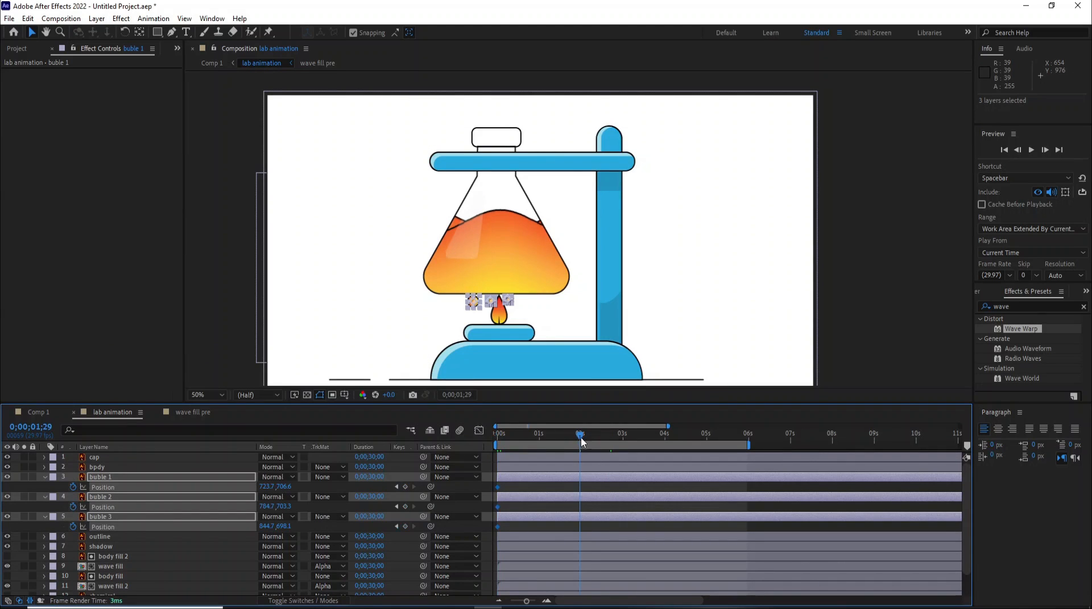
{"action": "left_click", "coordinate": [582, 439]}
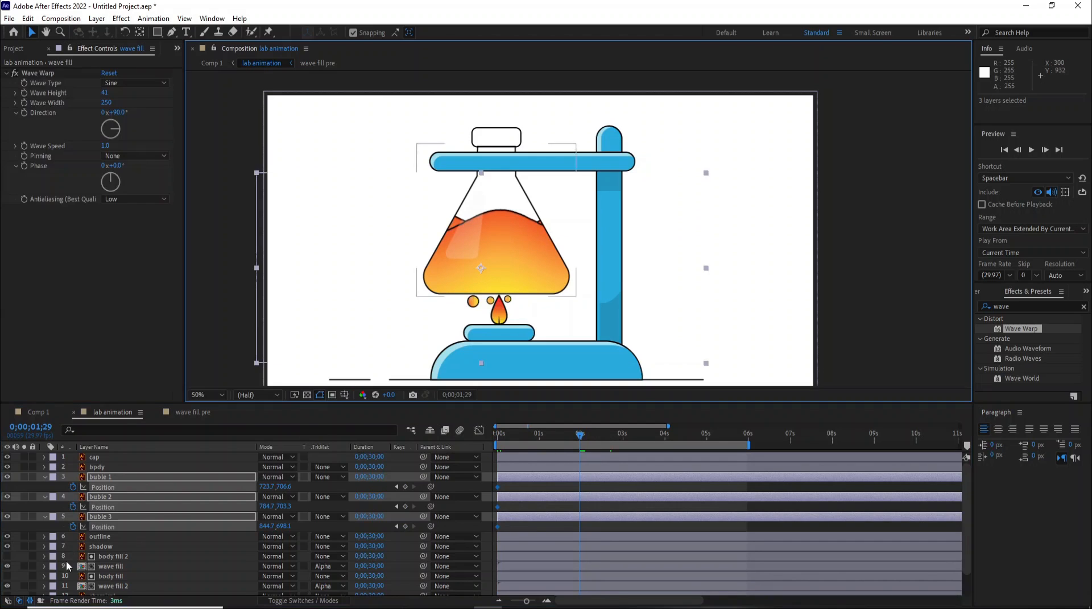
{"action": "left_click", "coordinate": [96, 477]}
{"action": "left_click_drag", "start_coordinate": [495, 276], "coordinate": [473, 108]}
{"action": "left_click_drag", "start_coordinate": [485, 270], "coordinate": [605, 266]}
{"action": "left_click_drag", "start_coordinate": [475, 109], "coordinate": [416, 121]}
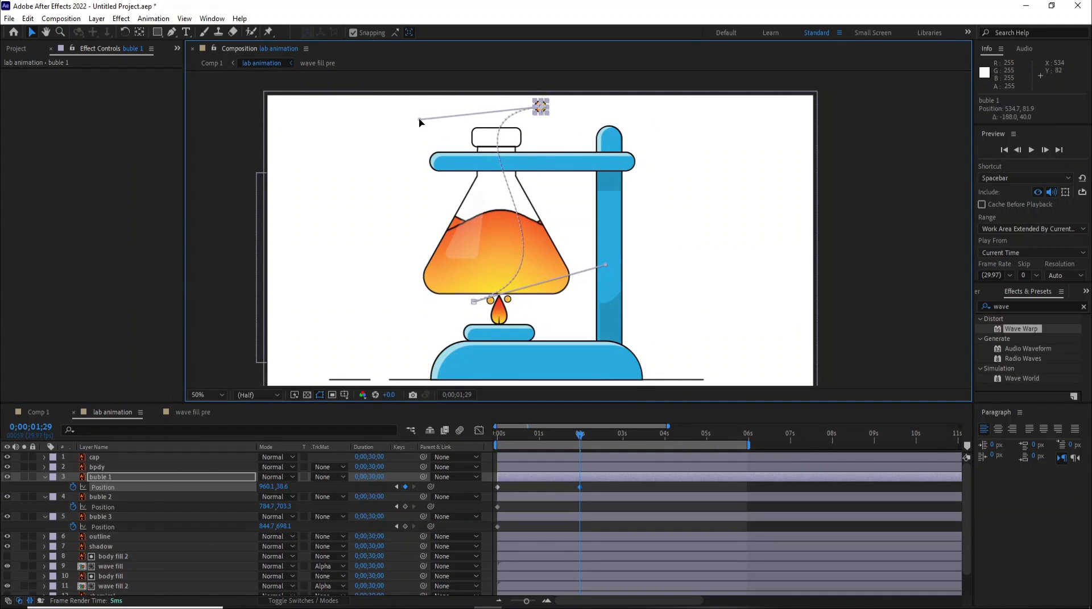
{"action": "left_click", "coordinate": [493, 309]}
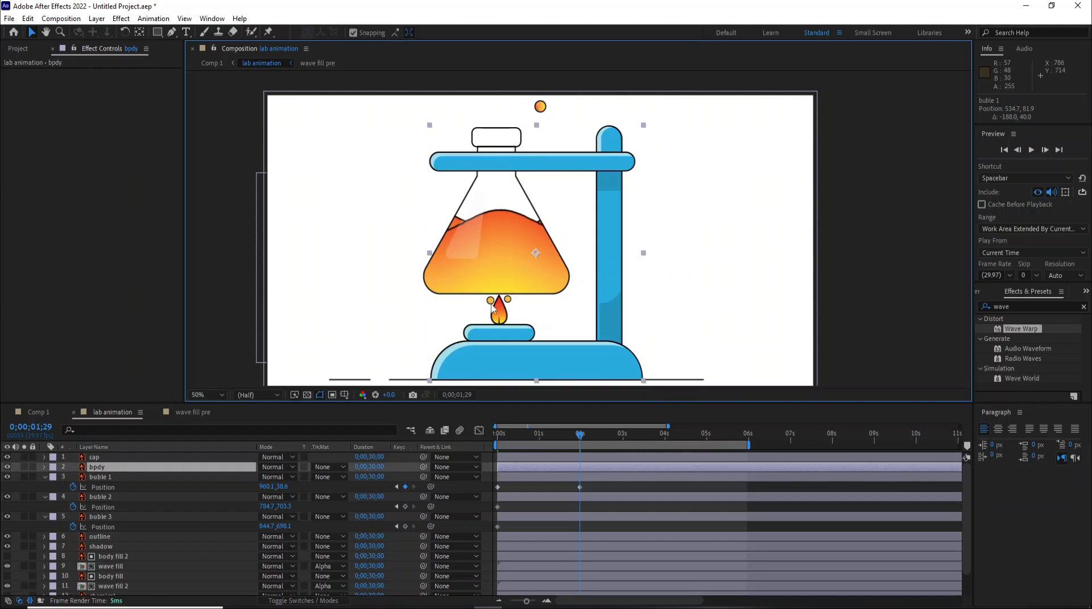
- Move bubble 2 above the flask's upper left and curve its motion path with the handles
{"action": "left_click", "coordinate": [93, 497]}
{"action": "left_click_drag", "start_coordinate": [490, 301], "coordinate": [540, 110]}
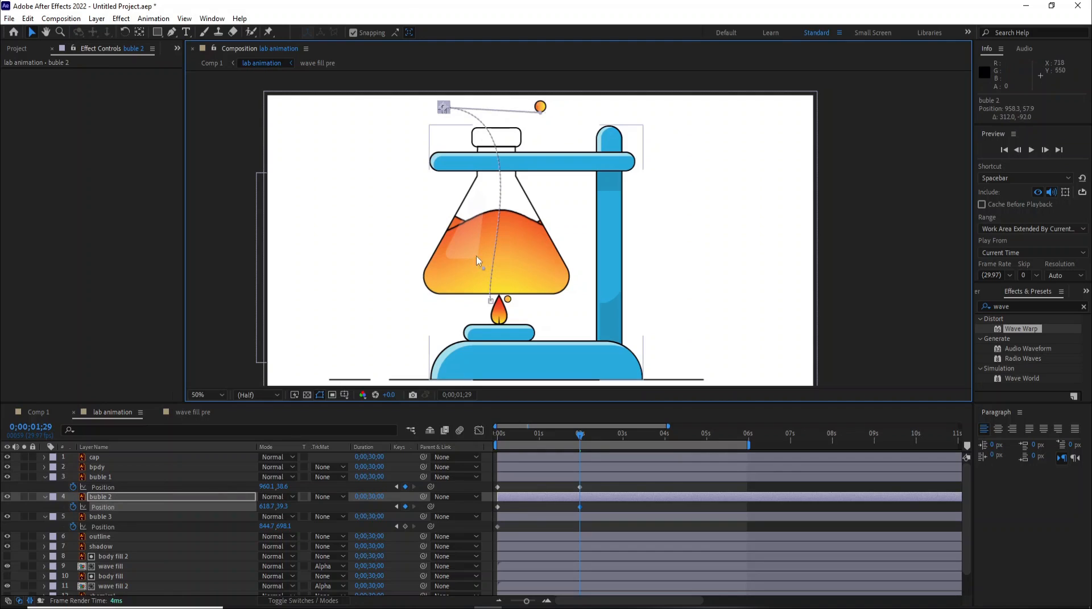
{"action": "left_click_drag", "start_coordinate": [483, 269], "coordinate": [440, 259]}
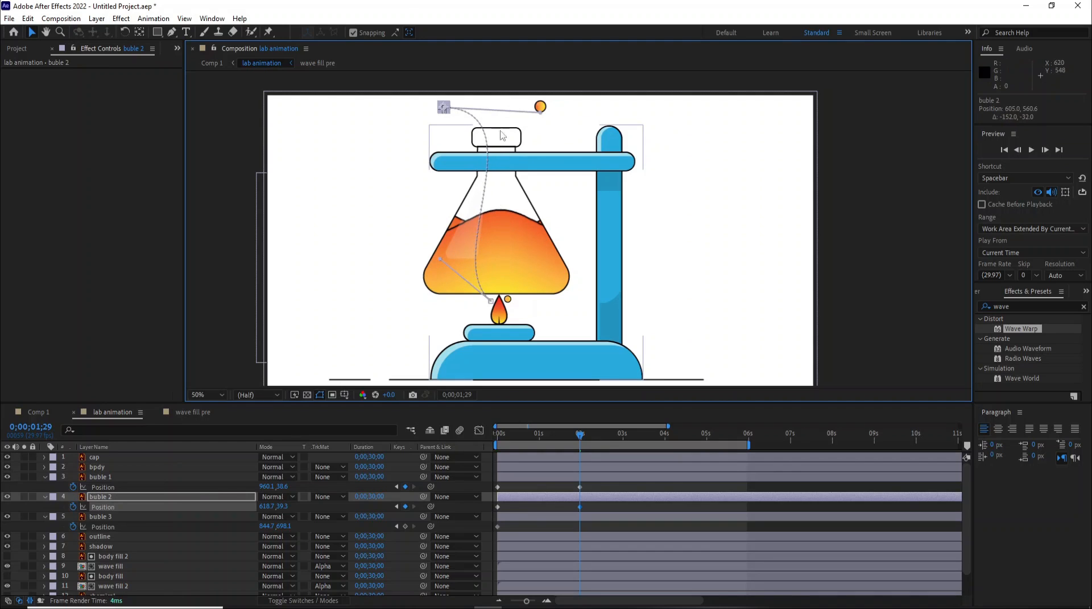
{"action": "left_click_drag", "start_coordinate": [540, 112], "coordinate": [586, 113]}
{"action": "left_click_drag", "start_coordinate": [438, 259], "coordinate": [419, 255]}
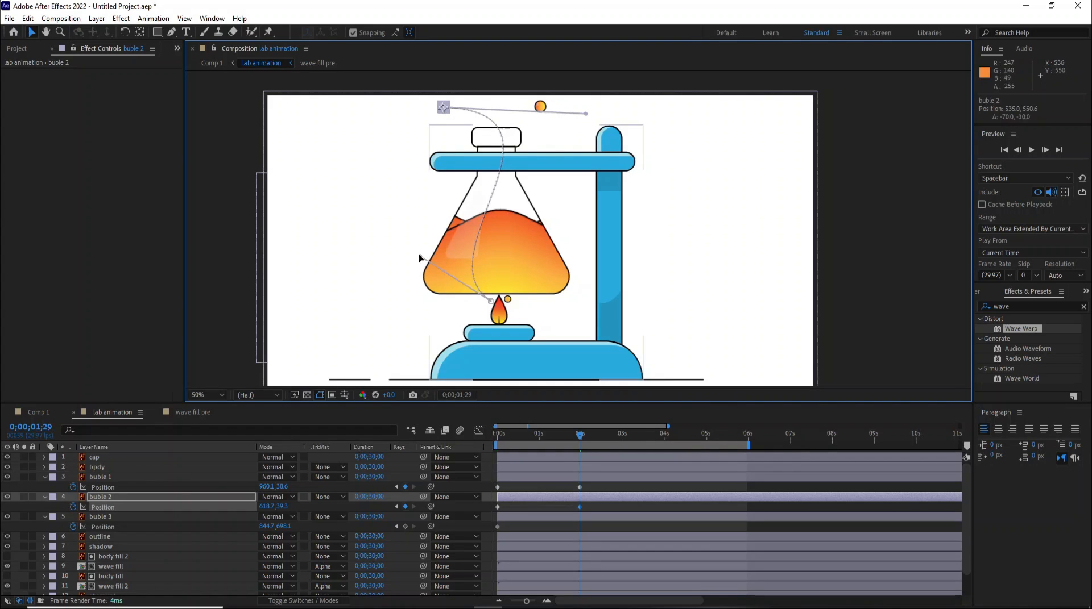
{"action": "left_click", "coordinate": [512, 306]}
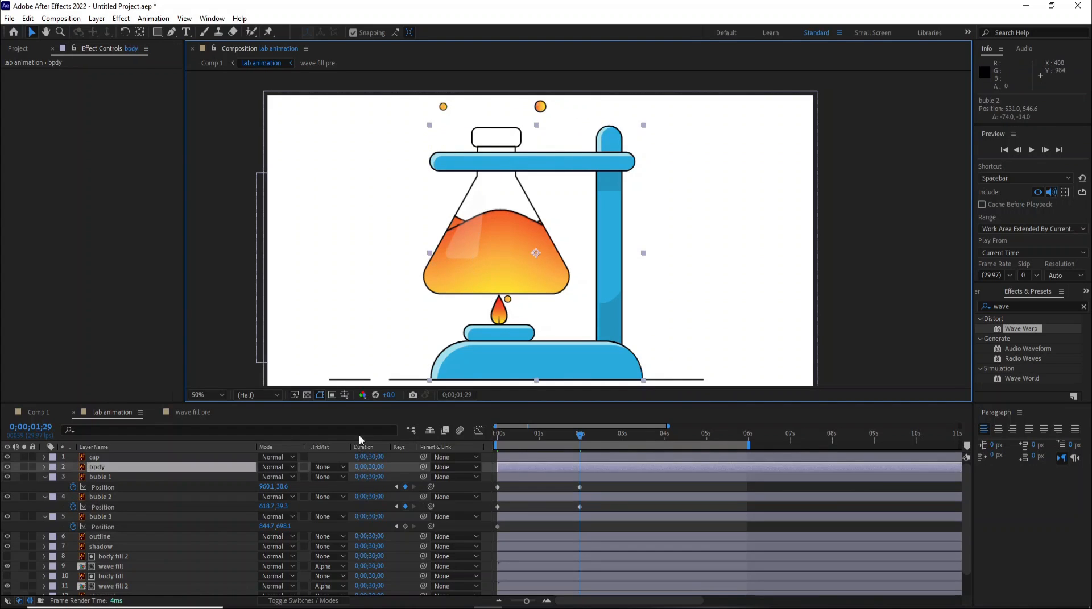
- Move bubble 3 above the flask's cap and curve its motion path with the handles
{"action": "left_click", "coordinate": [113, 515]}
{"action": "left_click_drag", "start_coordinate": [508, 301], "coordinate": [488, 91]}
{"action": "left_click_drag", "start_coordinate": [502, 129], "coordinate": [524, 127]}
{"action": "left_click_drag", "start_coordinate": [491, 96], "coordinate": [484, 106]}
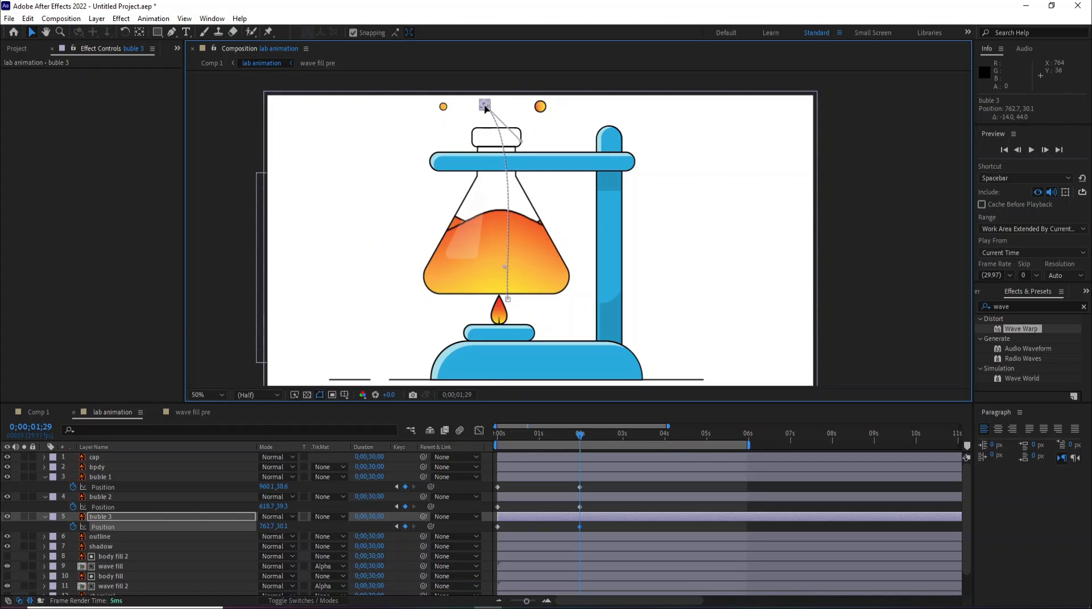
{"action": "left_click_drag", "start_coordinate": [503, 269], "coordinate": [418, 265]}
{"action": "left_click_drag", "start_coordinate": [522, 142], "coordinate": [569, 118]}
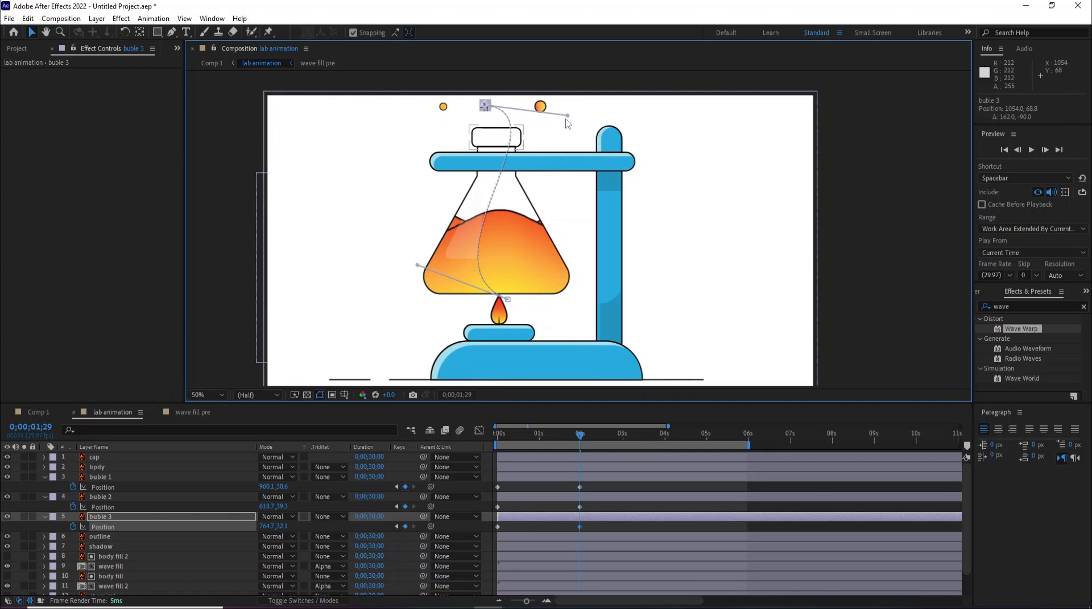
- Play back the bubble animation from the start
{"action": "left_click_drag", "start_coordinate": [503, 432], "coordinate": [484, 436]}
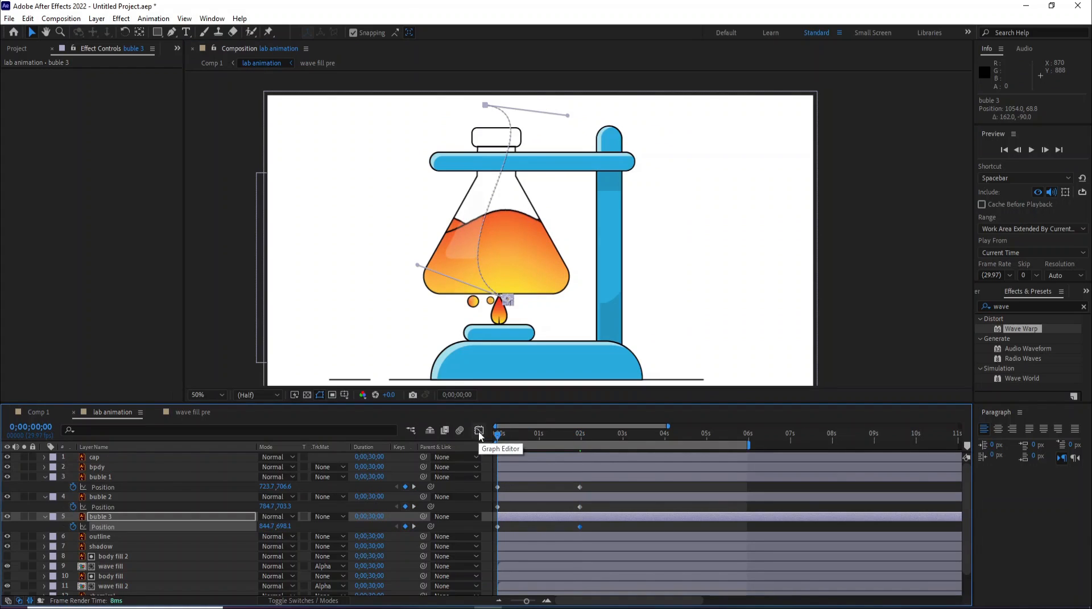
{"action": "key", "text": "space"}
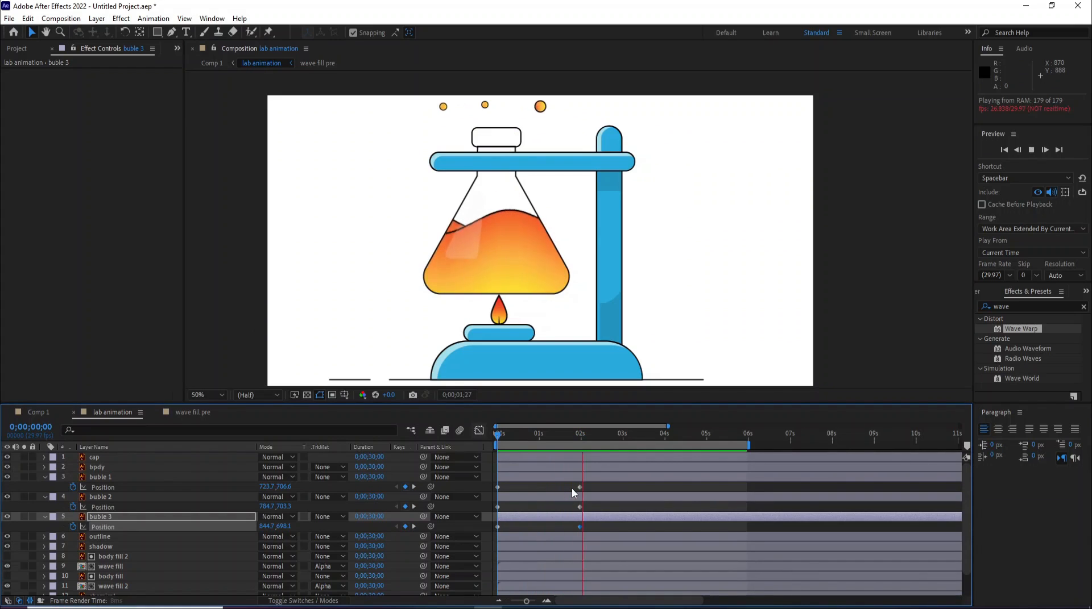
{"action": "left_click", "coordinate": [499, 436]}
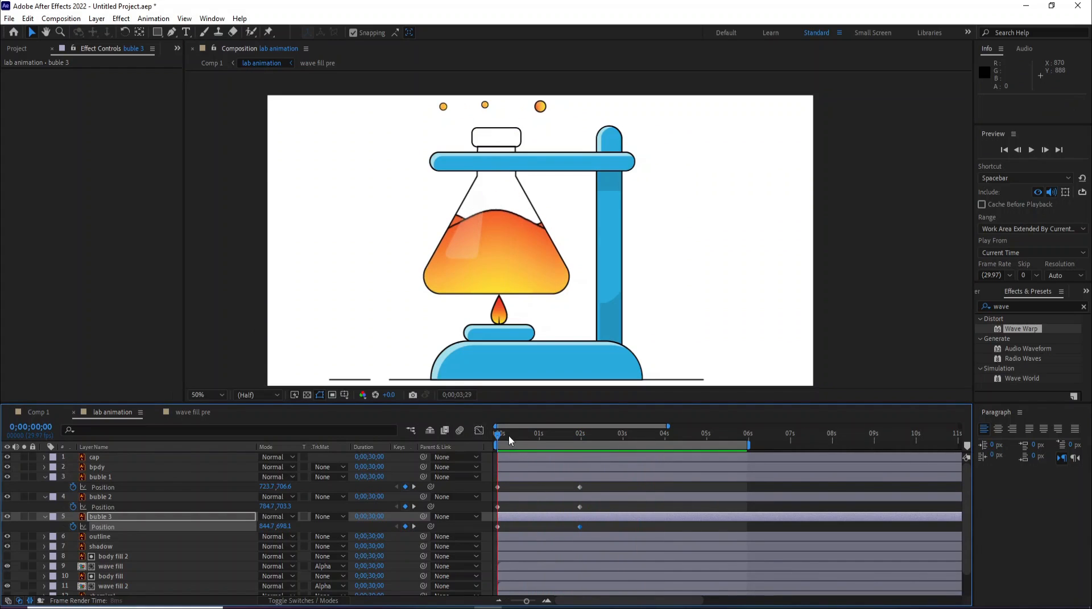
{"action": "left_click_drag", "start_coordinate": [486, 436], "coordinate": [502, 538]}
{"action": "key", "text": "Home"}
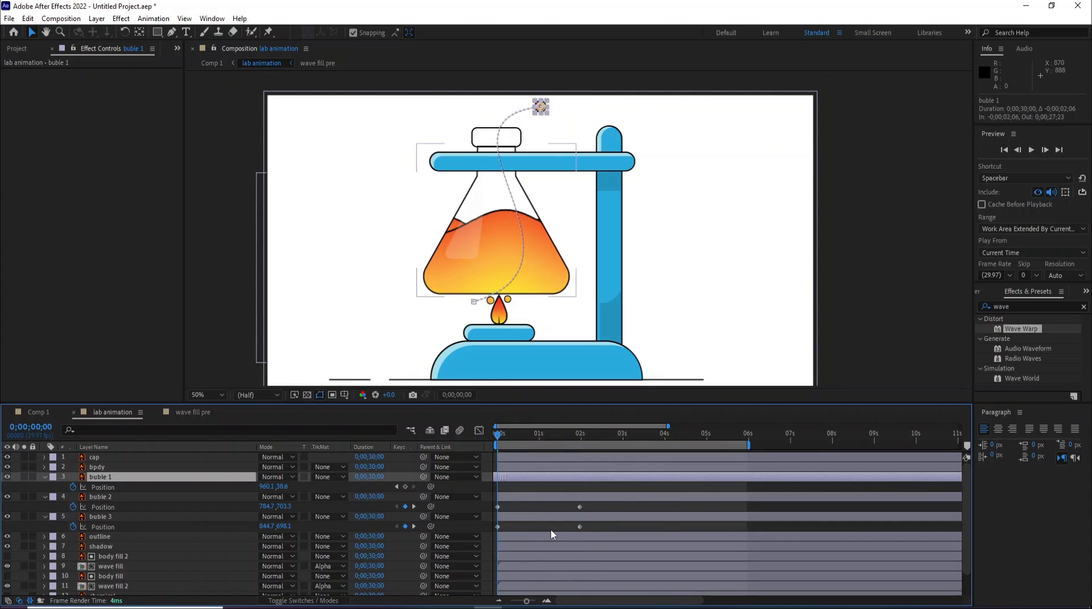
{"action": "key", "text": "ctrl+z"}
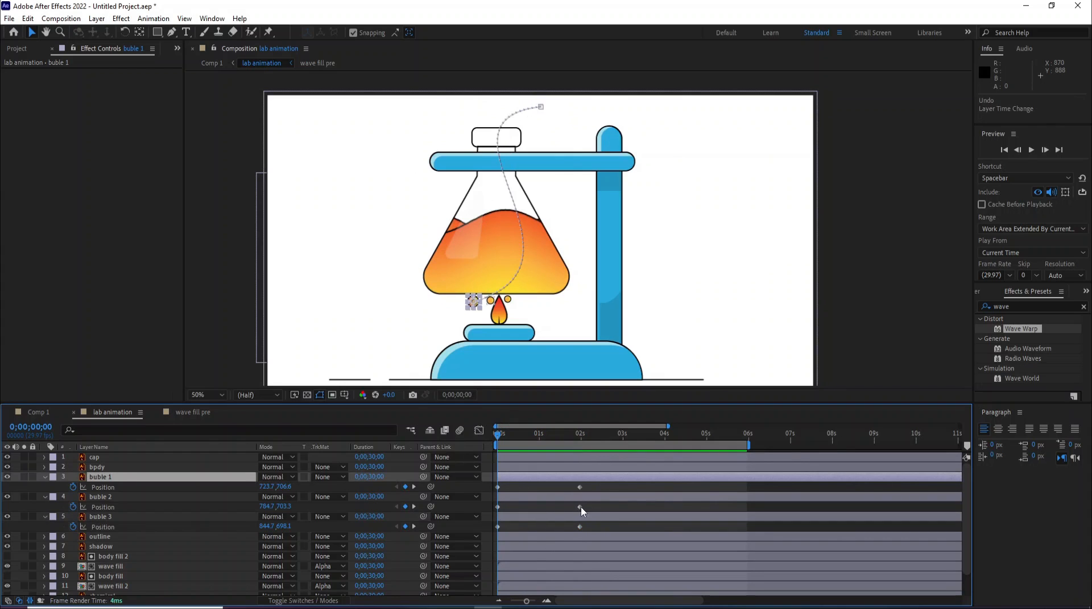
- Apply Easy Ease to all the bubbles' Position keyframes
{"action": "left_click_drag", "start_coordinate": [602, 487], "coordinate": [483, 544]}
{"action": "right_click", "coordinate": [575, 493]}
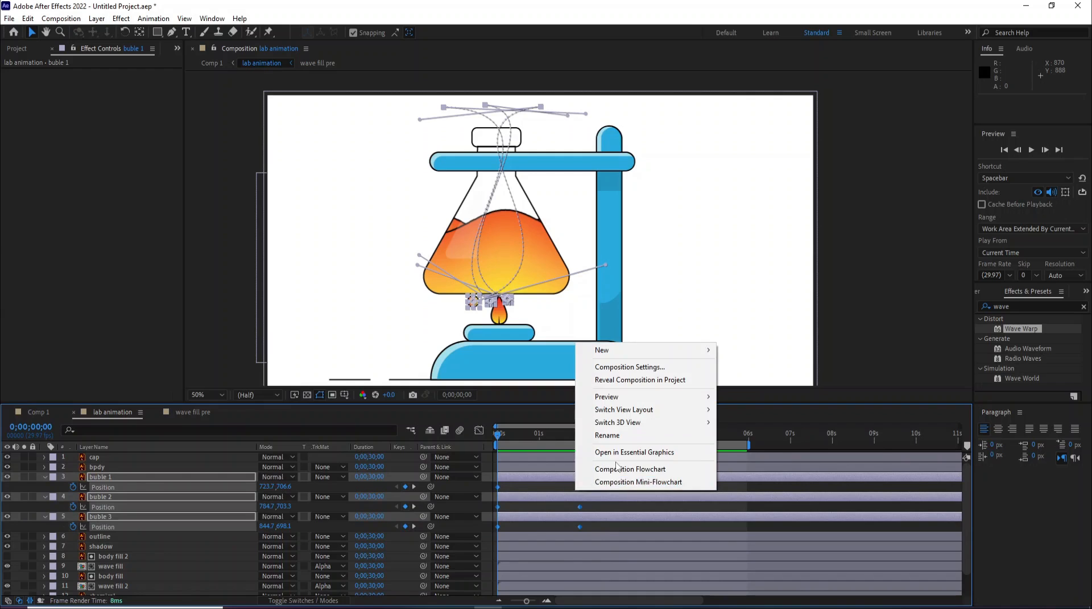
{"action": "left_click", "coordinate": [579, 515]}
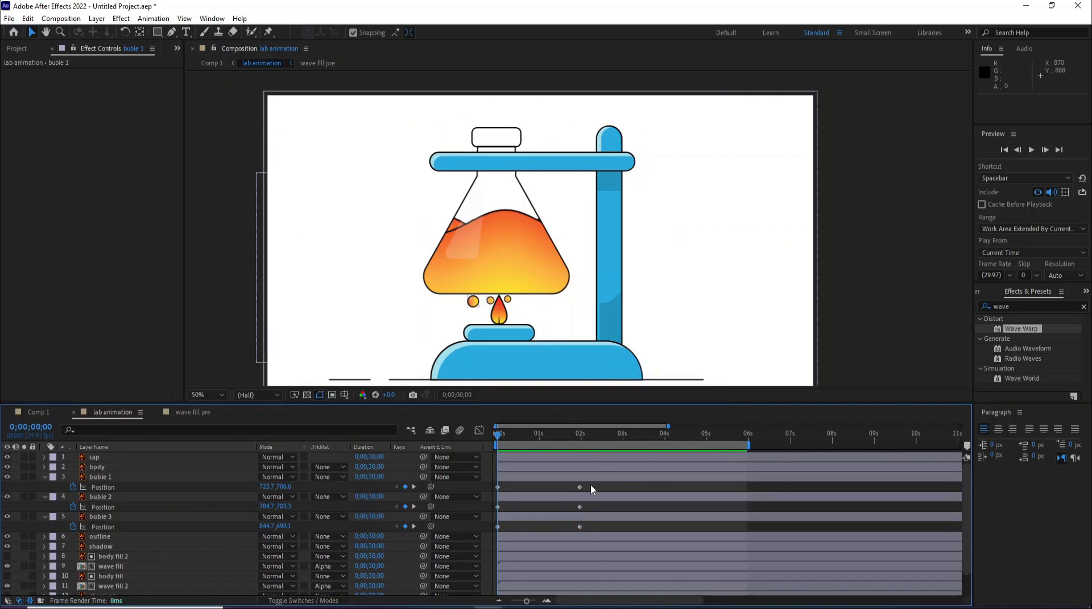
{"action": "left_click_drag", "start_coordinate": [592, 483], "coordinate": [494, 535]}
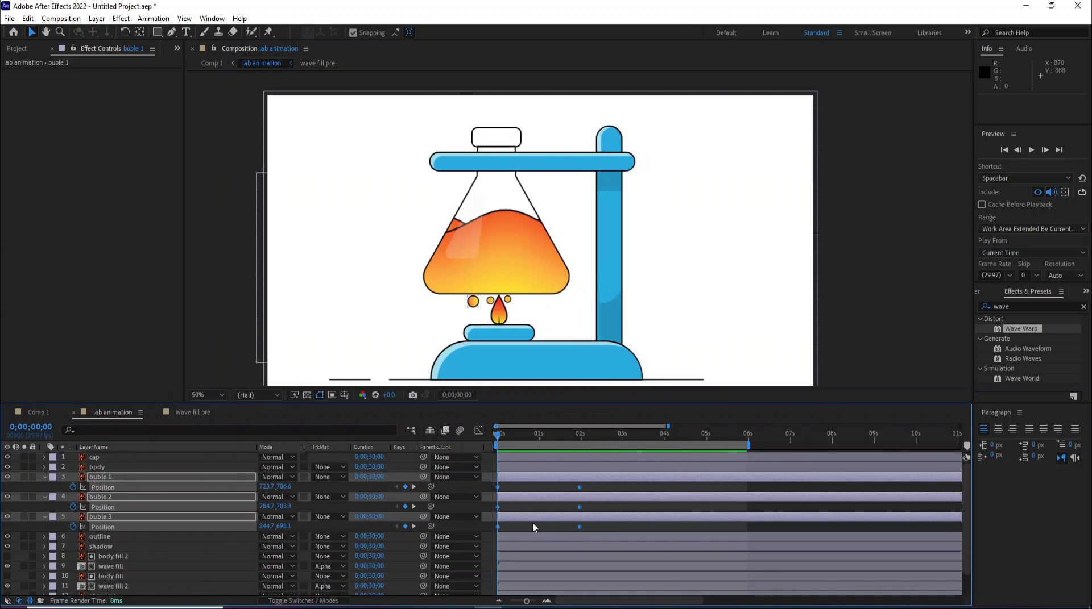
{"action": "right_click", "coordinate": [581, 510]}
{"action": "mouse_move", "coordinate": [682, 498]}
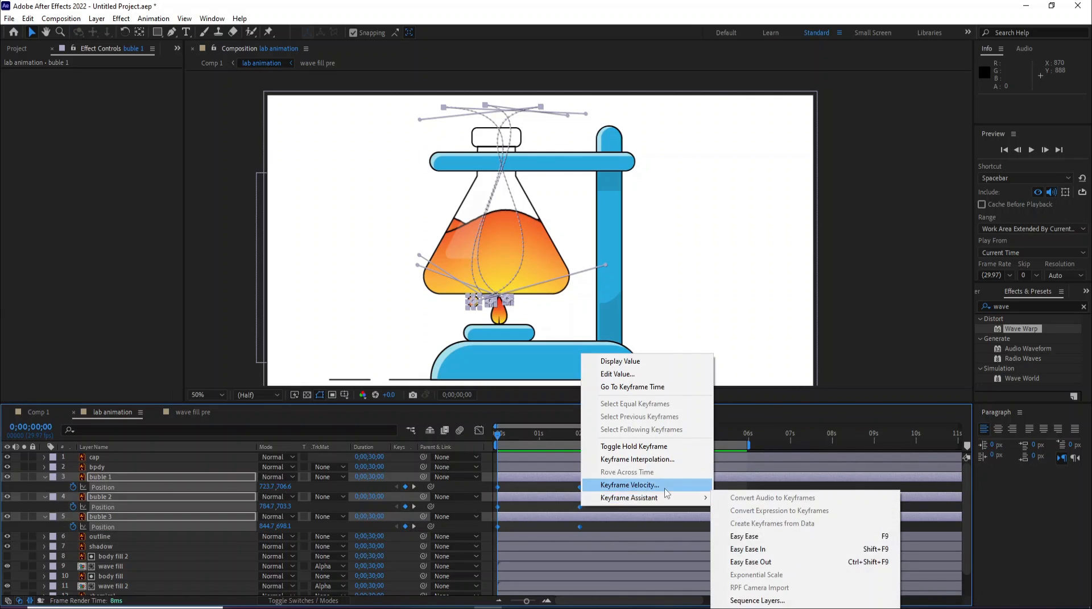
{"action": "left_click", "coordinate": [745, 536]}
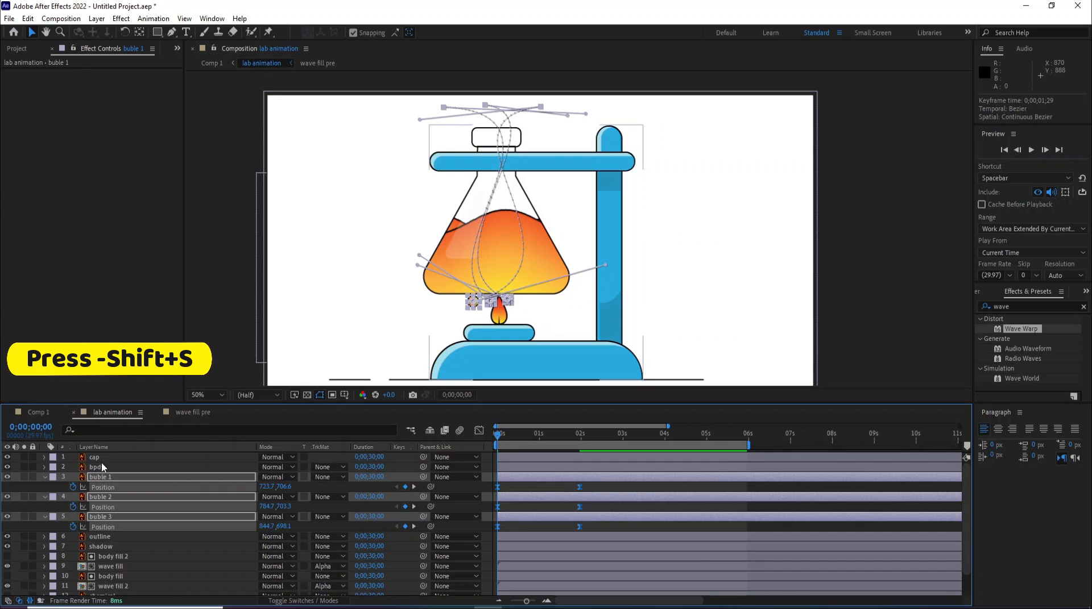
- Keyframe the three bubbles' Scale at 100% at 0;00;01;21 and at 0% at 0;00;01;29
{"action": "key", "text": "shift+s"}
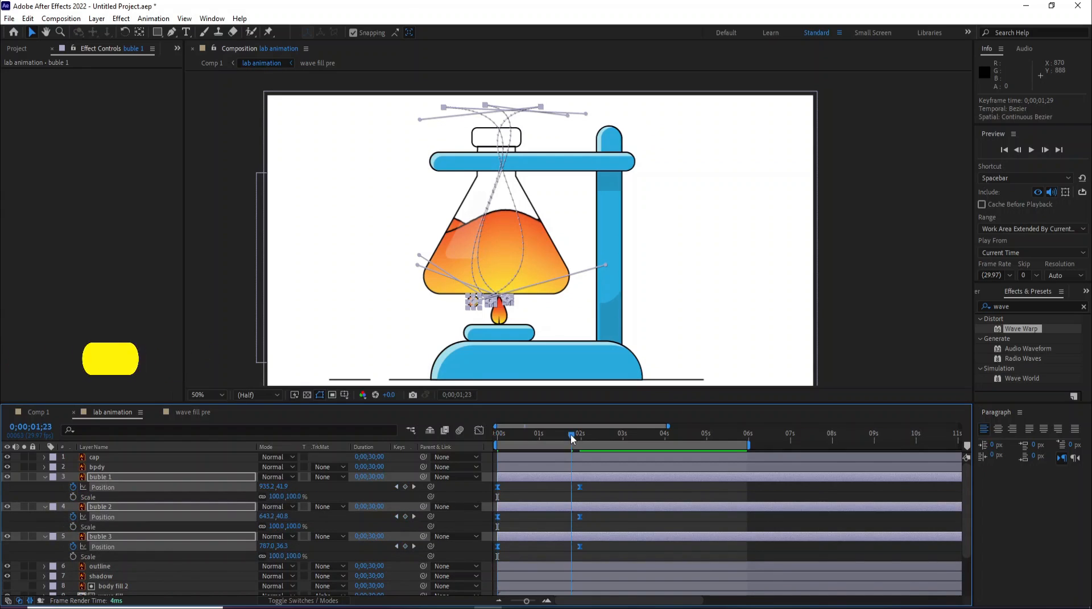
{"action": "left_click", "coordinate": [571, 435]}
{"action": "left_click", "coordinate": [568, 433]}
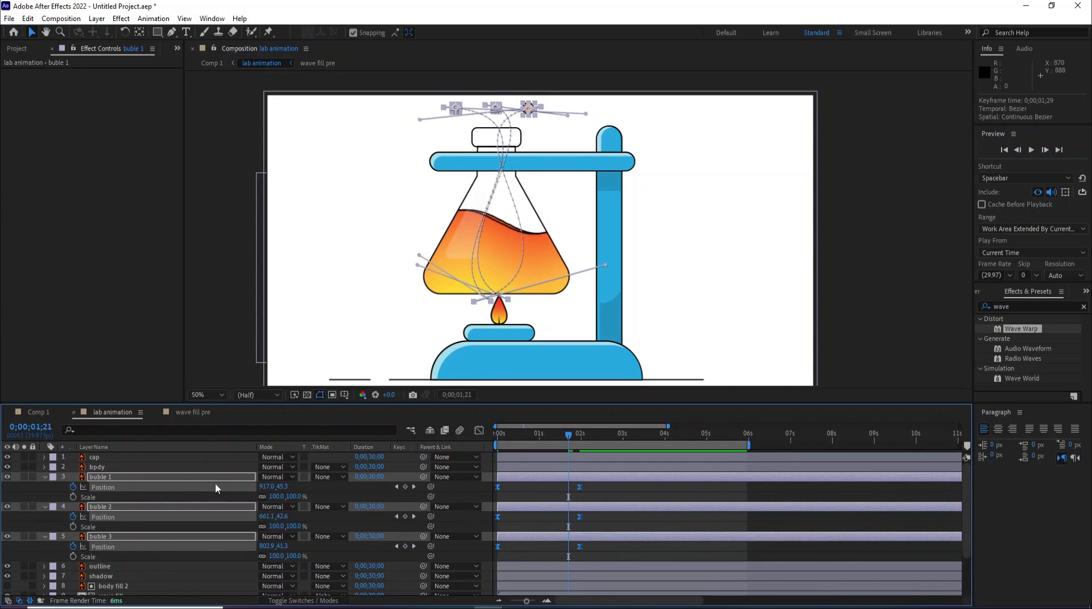
{"action": "left_click", "coordinate": [72, 497]}
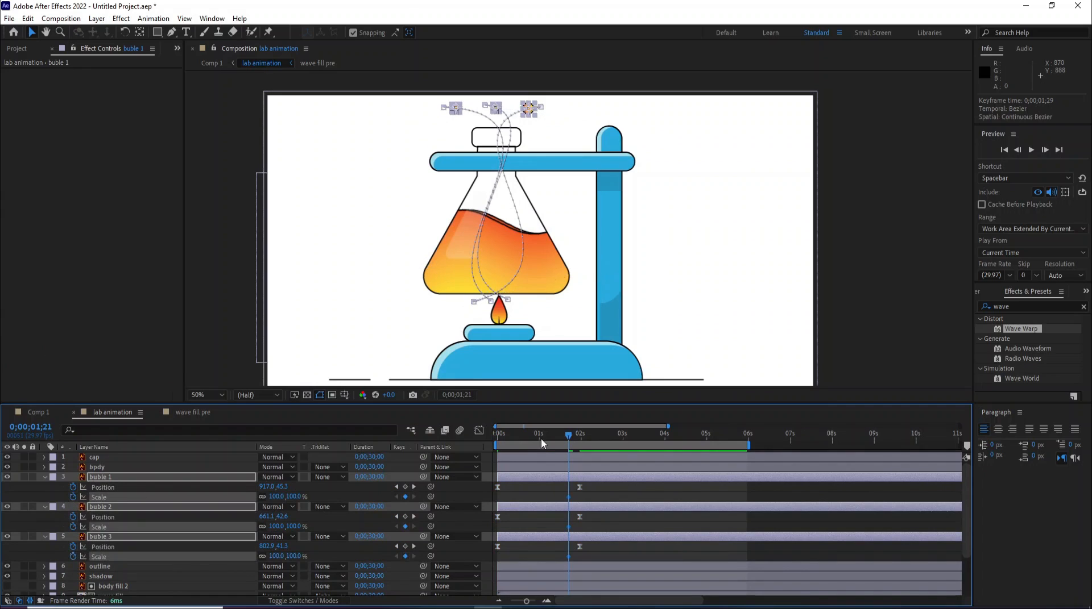
{"action": "left_click_drag", "start_coordinate": [567, 435], "coordinate": [580, 436]}
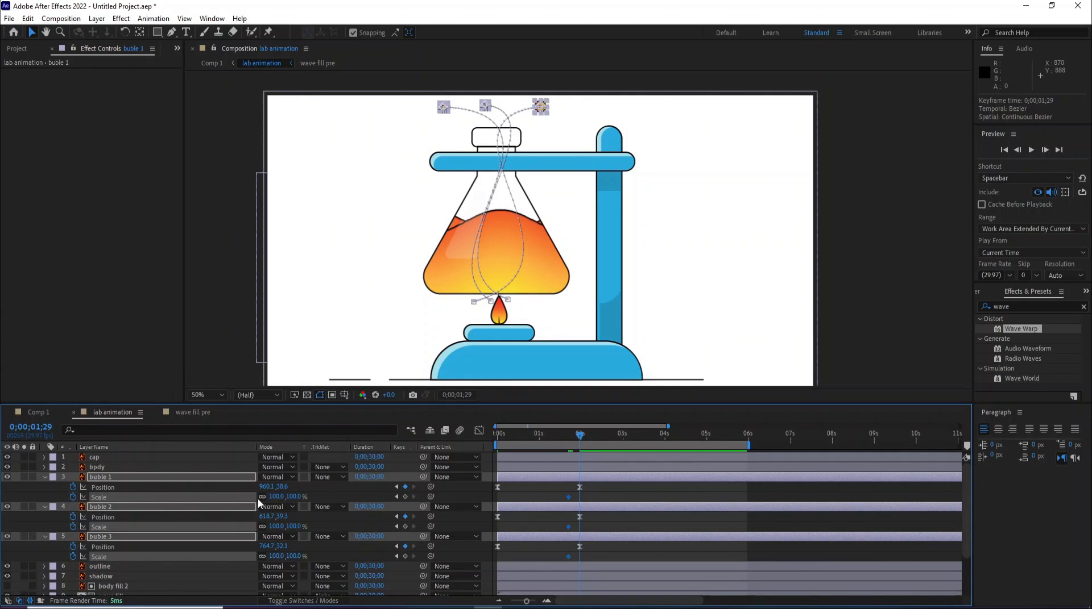
{"action": "key", "text": "Return"}
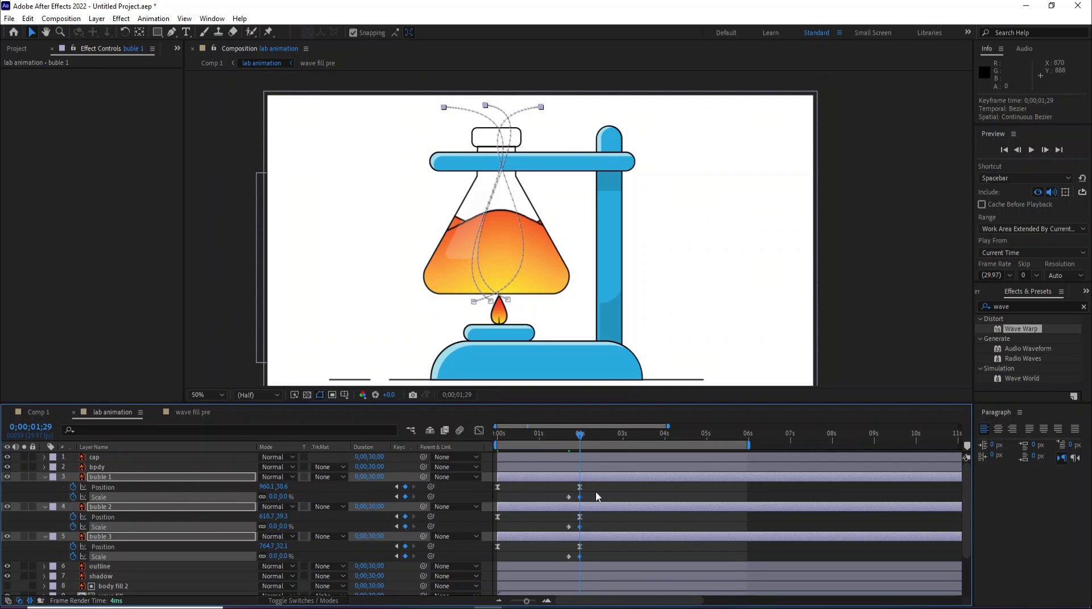
- Apply Easy Ease to the bubbles' Scale keyframes
{"action": "left_click_drag", "start_coordinate": [597, 483], "coordinate": [558, 552]}
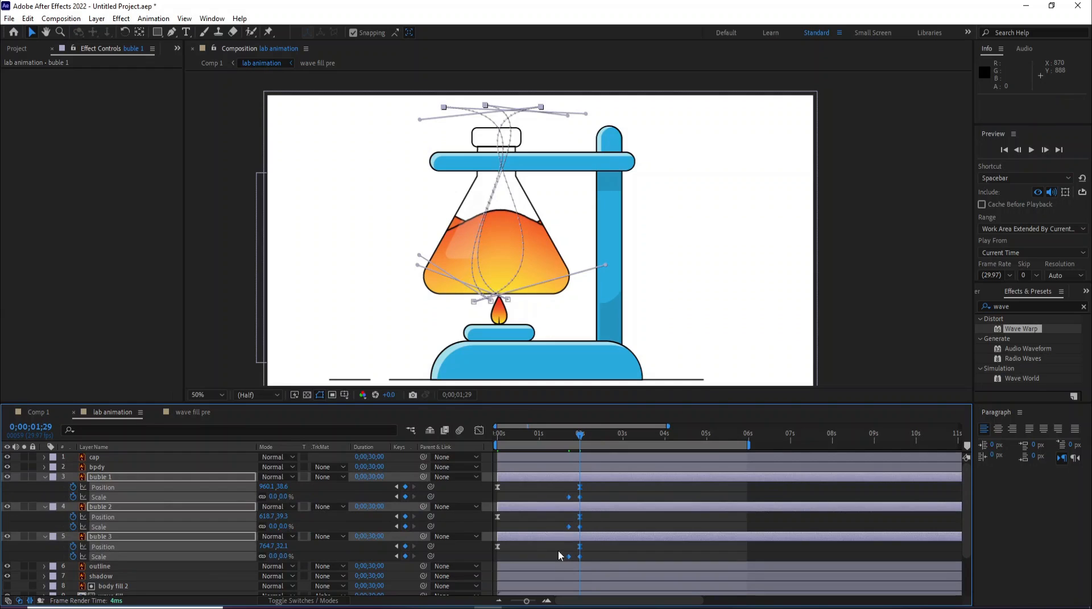
{"action": "right_click", "coordinate": [571, 498]}
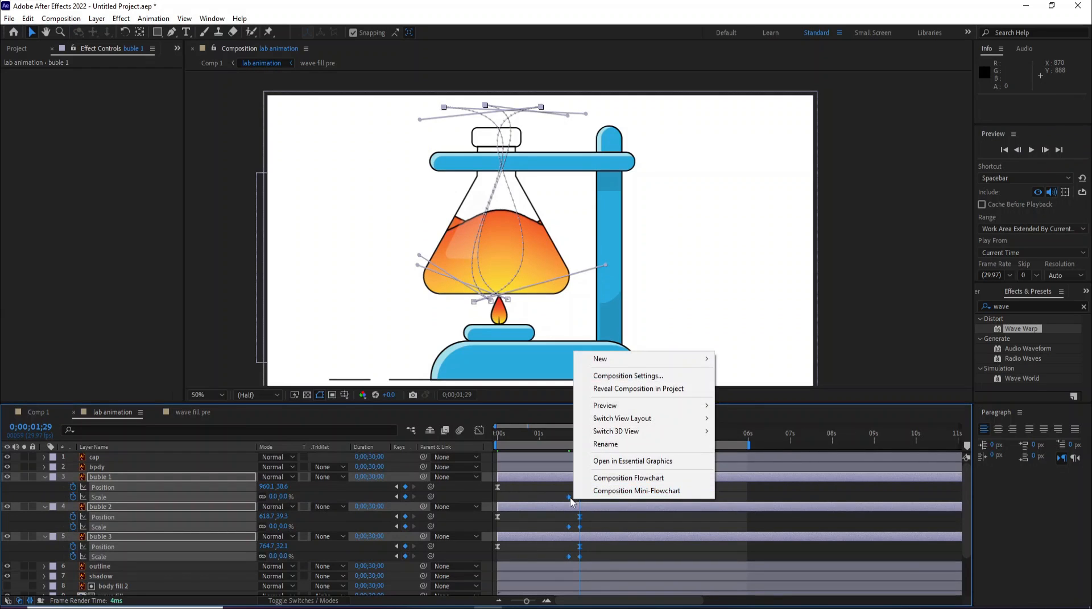
{"action": "key", "text": "Escape"}
{"action": "right_click", "coordinate": [571, 499]}
{"action": "mouse_move", "coordinate": [625, 488]}
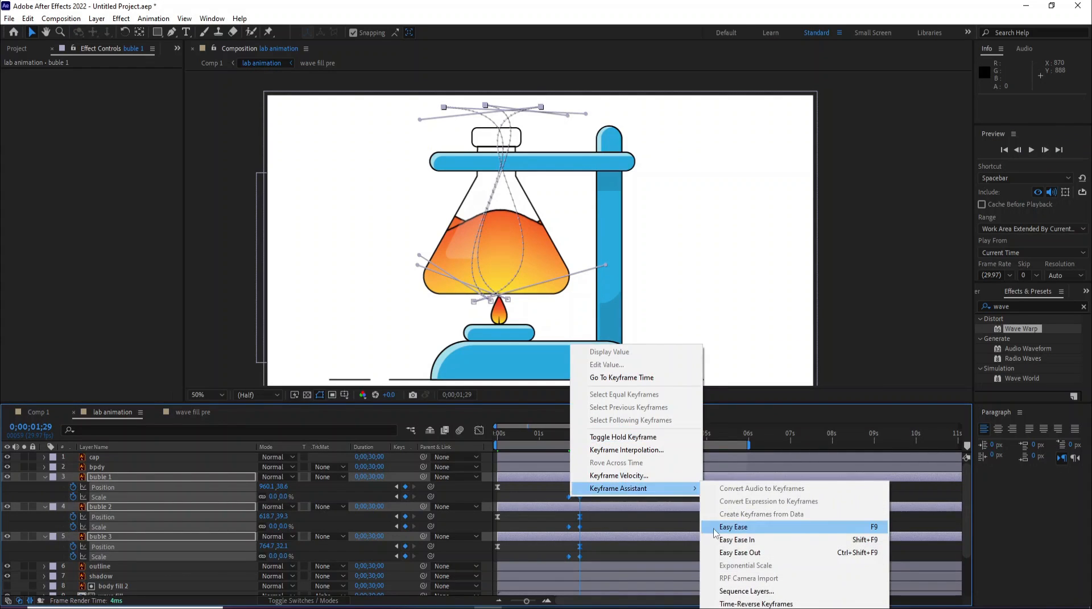
{"action": "left_click", "coordinate": [733, 527]}
- Preview the bubble animation, then collapse the bubble layers' properties
{"action": "left_click", "coordinate": [505, 441]}
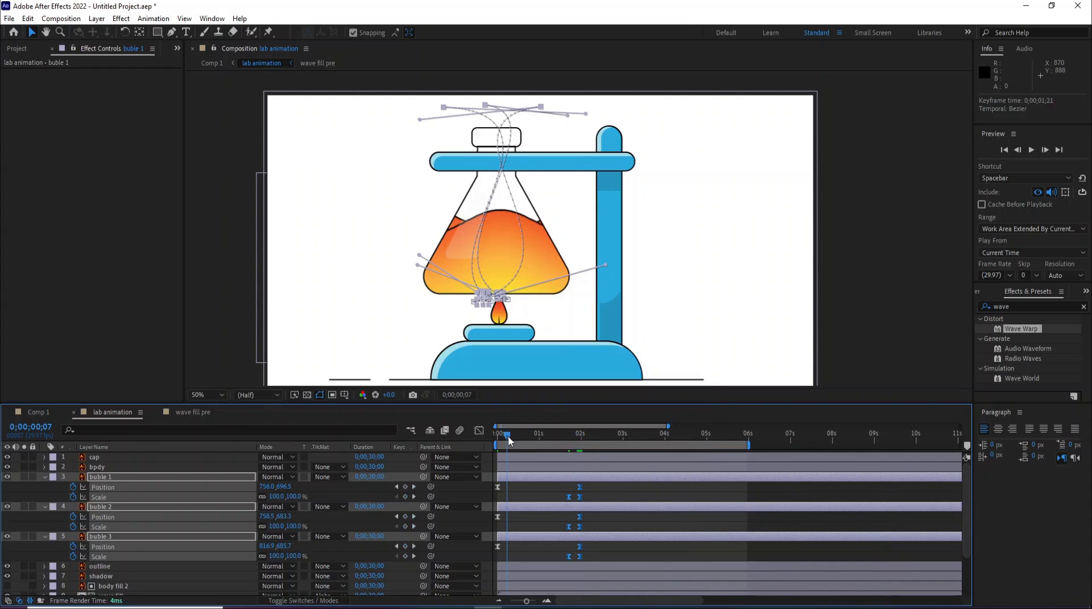
{"action": "key", "text": "space"}
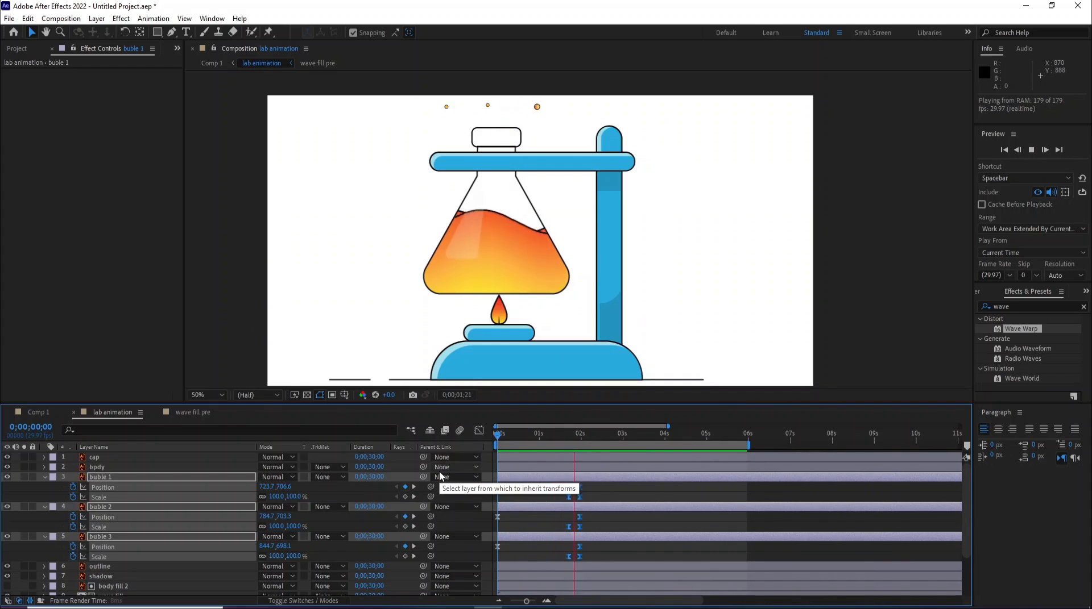
{"action": "key", "text": "space"}
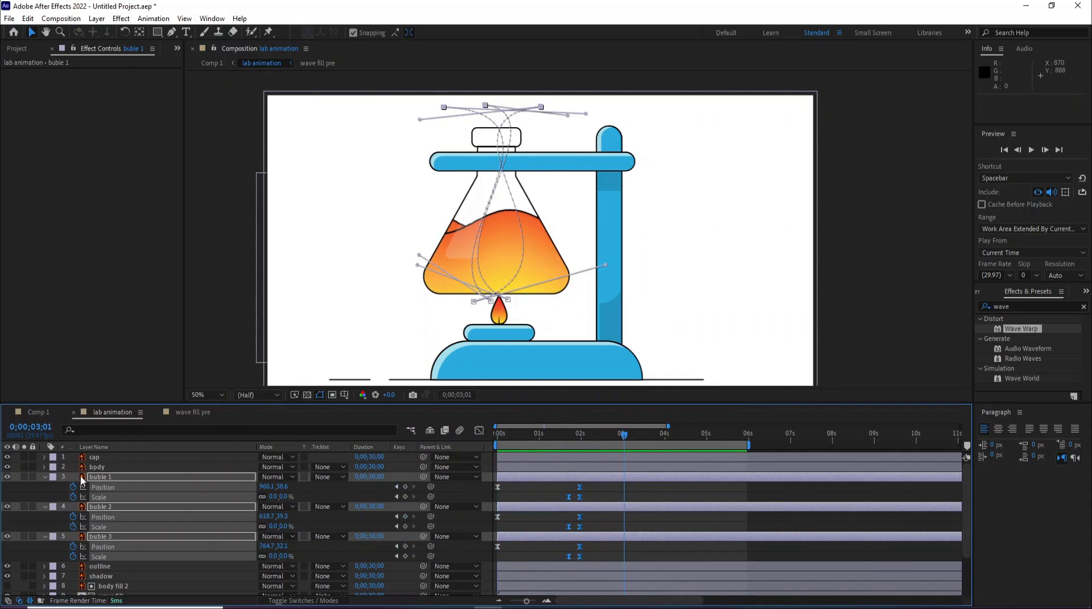
{"action": "key", "text": "u"}
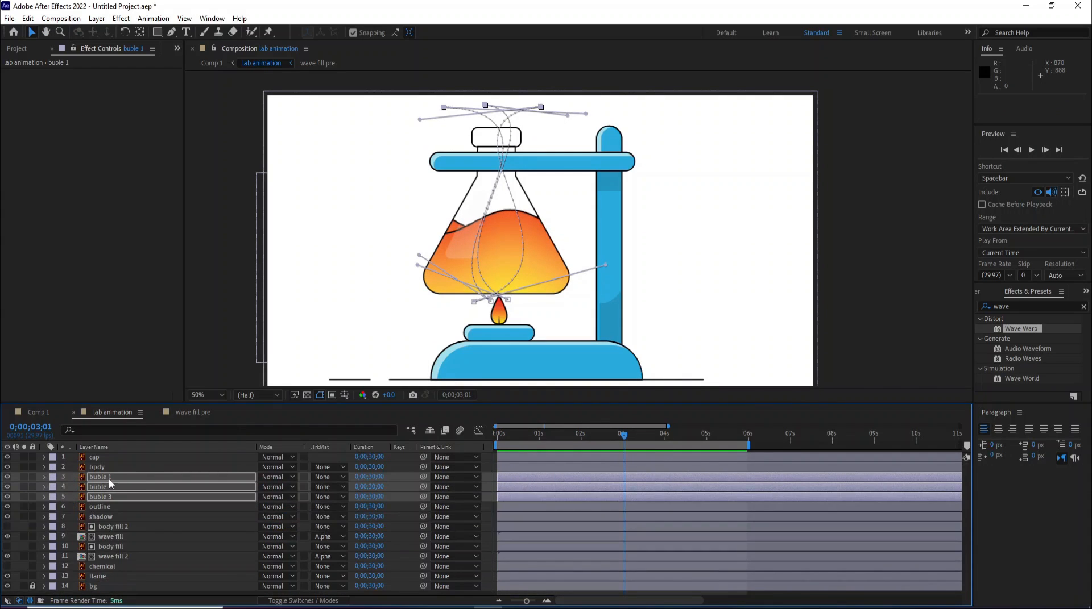
- Pre-compose the three bubble layers into a new composition named "bubble"
{"action": "right_click", "coordinate": [111, 484]}
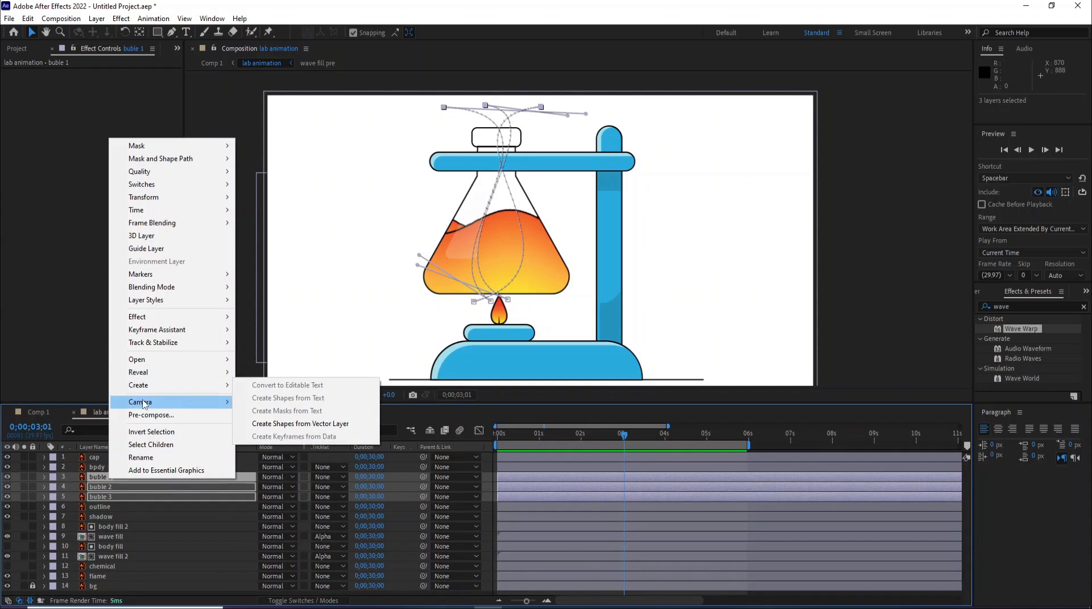
{"action": "left_click", "coordinate": [183, 420]}
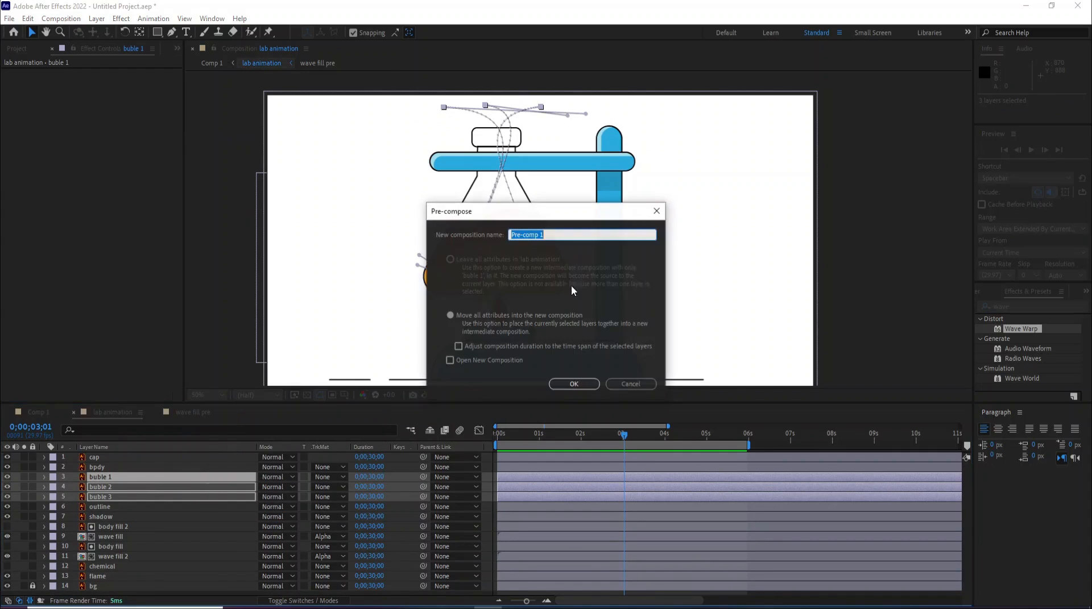
{"action": "type", "text": "bubbk"}
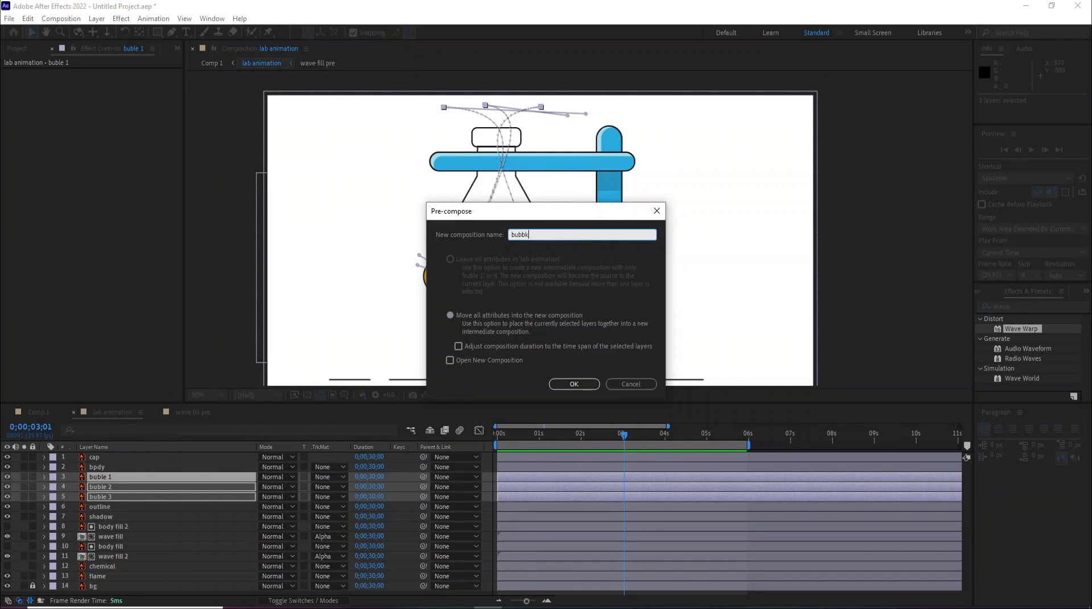
{"action": "key", "text": "Return"}
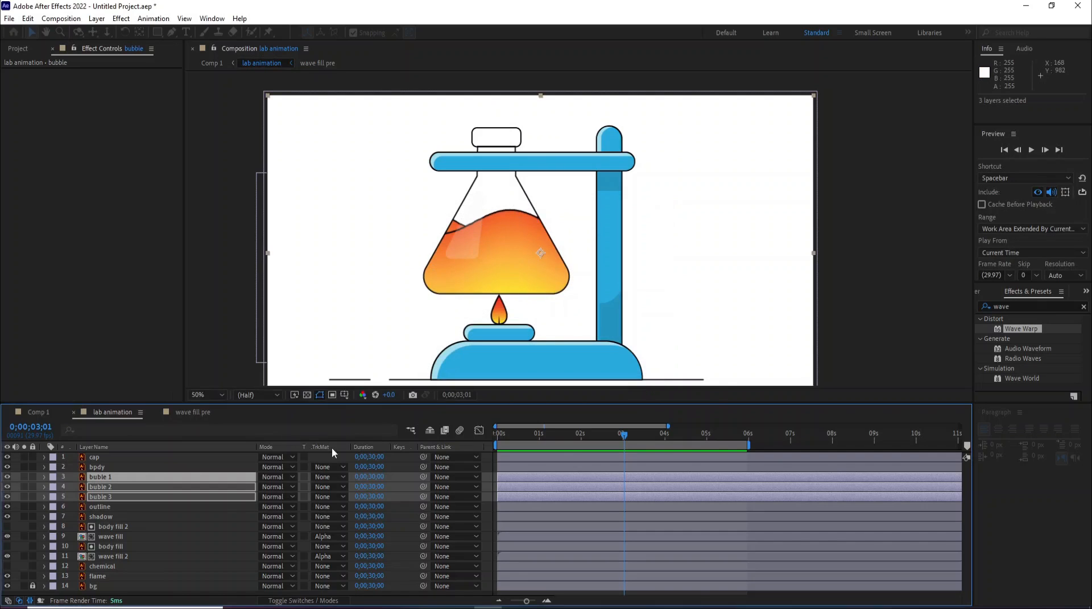
- Open the bubble composition, select all its bubble layers and duplicate them
{"action": "double_click", "coordinate": [103, 477]}
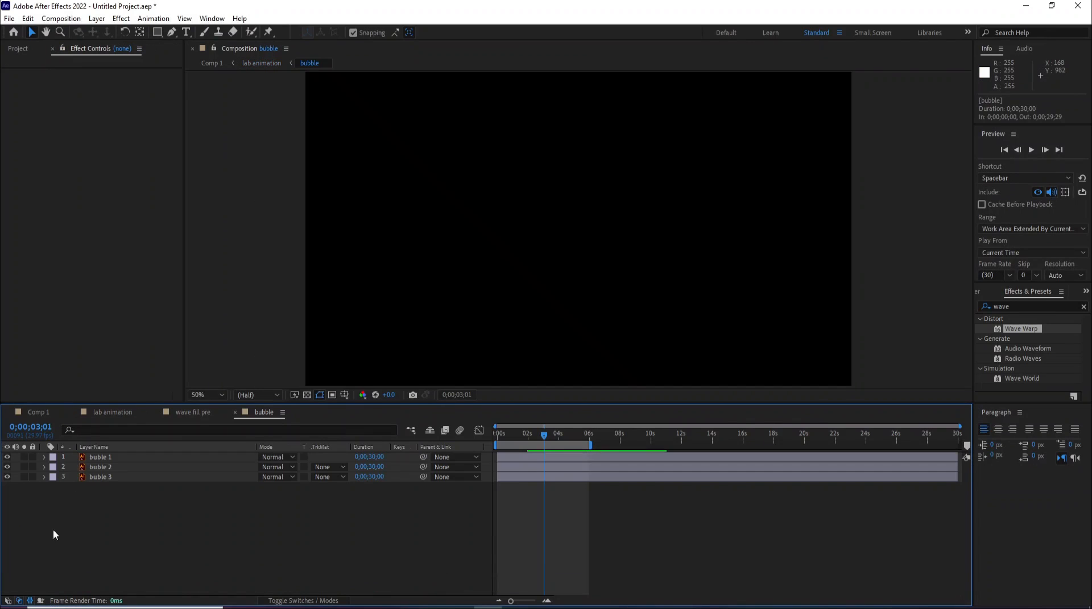
{"action": "left_click_drag", "start_coordinate": [523, 465], "coordinate": [545, 481]}
{"action": "left_click_drag", "start_coordinate": [78, 515], "coordinate": [94, 455]}
{"action": "left_click", "coordinate": [27, 18]}
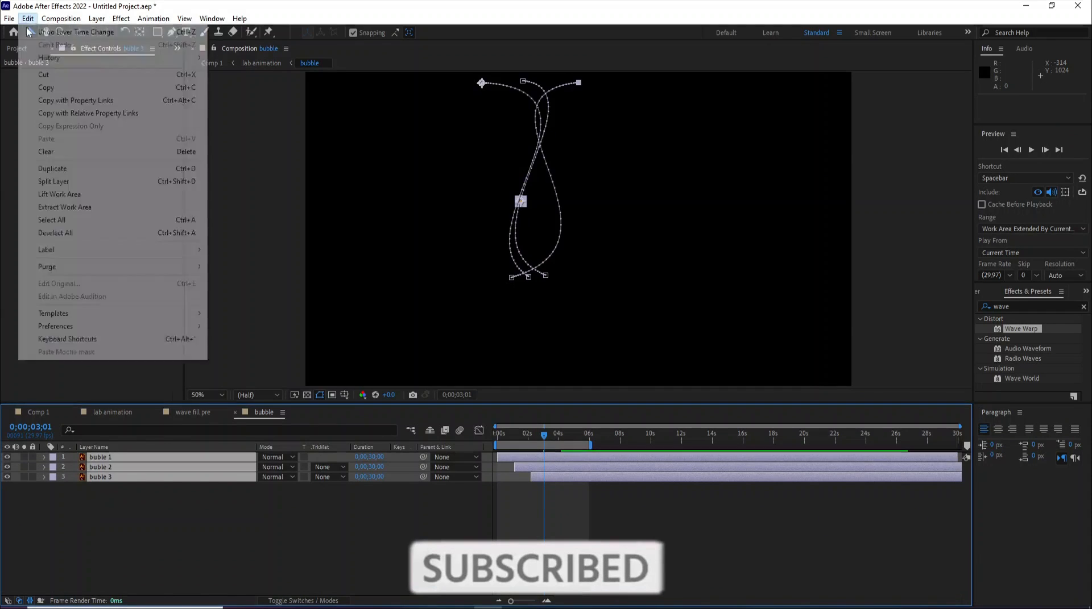
{"action": "left_click", "coordinate": [52, 169]}
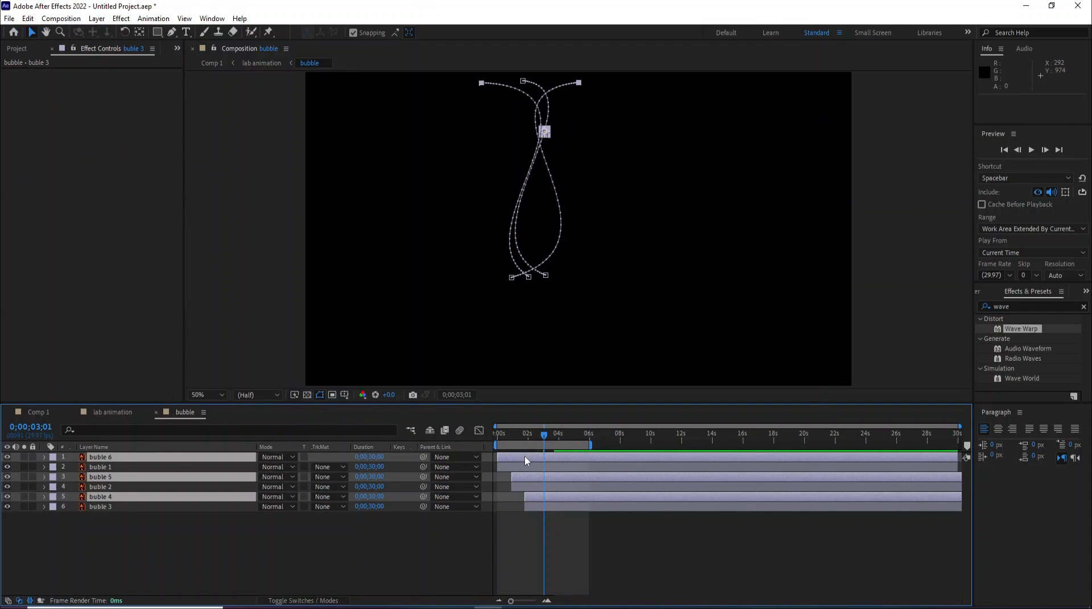
- Shift the duplicated bubbles later in time and duplicate the selection three more times for staggered bubbles
{"action": "left_click_drag", "start_coordinate": [525, 455], "coordinate": [555, 460]}
{"action": "key", "text": "ctrl+d"}
{"action": "key", "text": "ctrl+d"}
{"action": "key", "text": "ctrl+d"}
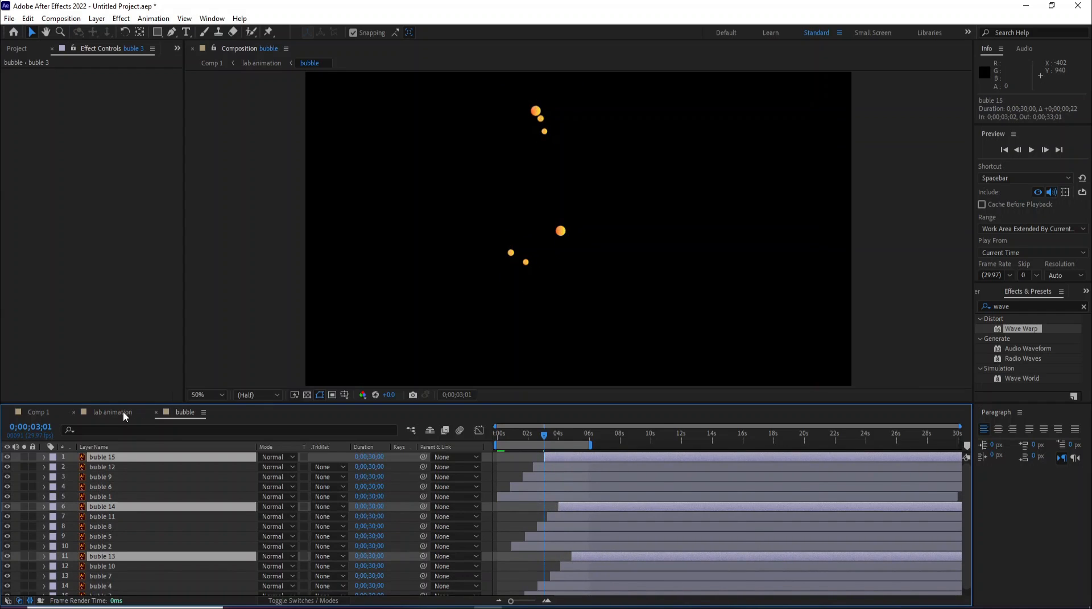
- Return to the lab animation composition and preview the bubbles
{"action": "left_click", "coordinate": [123, 411]}
{"action": "key", "text": "space"}
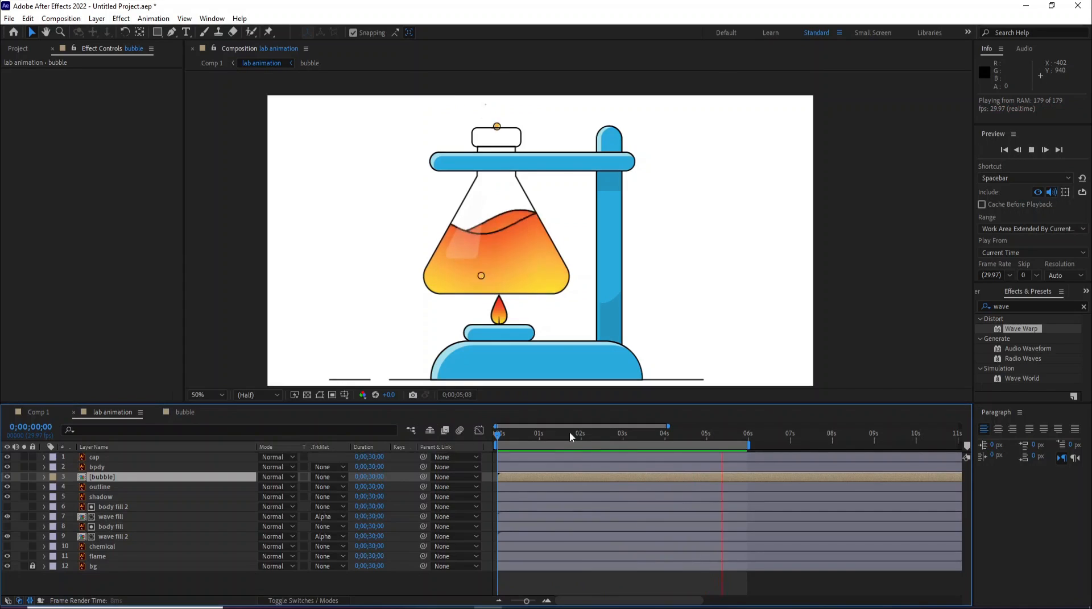
{"action": "key", "text": "space"}
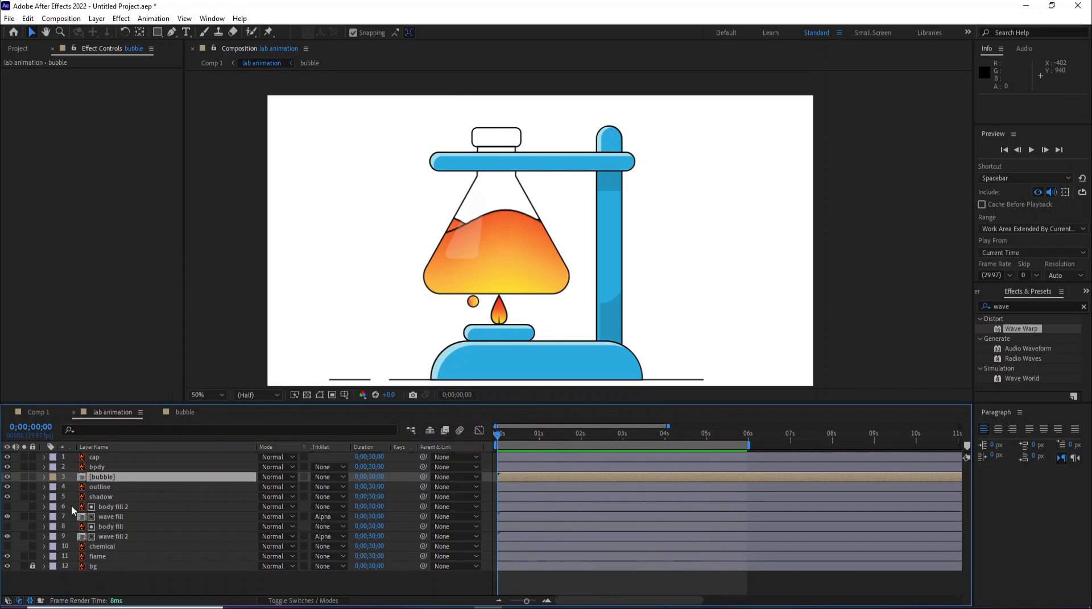
- Duplicate the body fill 2 layer and move the copy above the bubble layer
{"action": "left_click", "coordinate": [72, 506]}
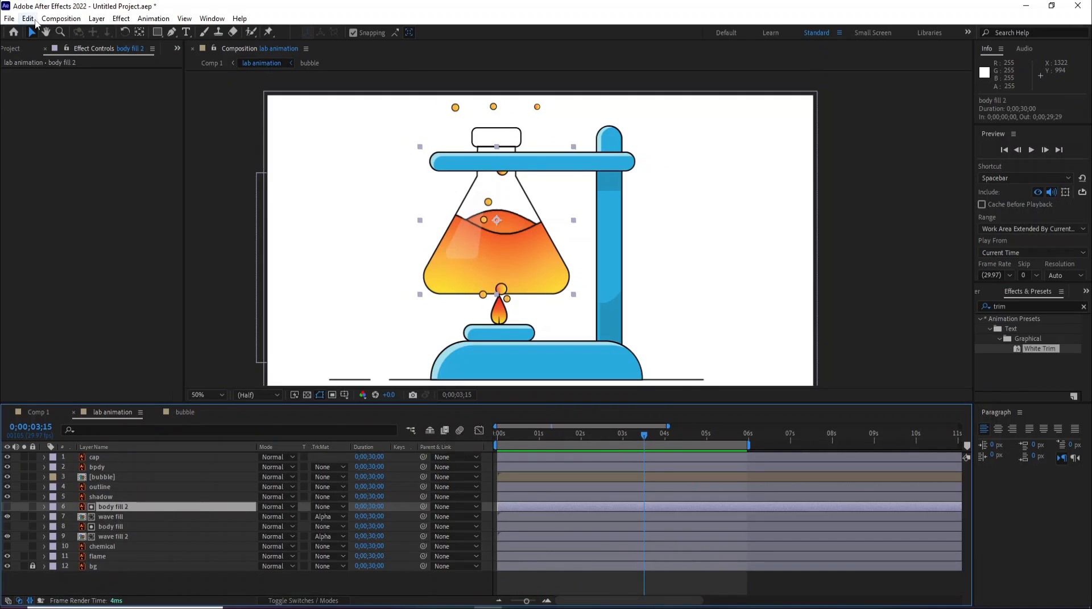
{"action": "left_click", "coordinate": [30, 19]}
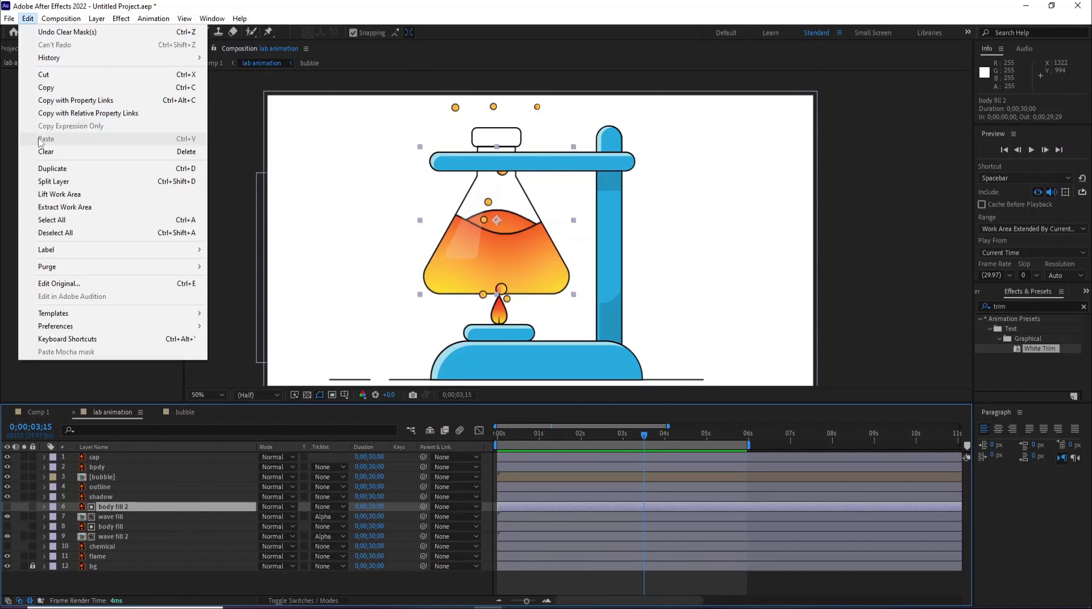
{"action": "left_click", "coordinate": [57, 168]}
{"action": "left_click_drag", "start_coordinate": [113, 507], "coordinate": [108, 471]}
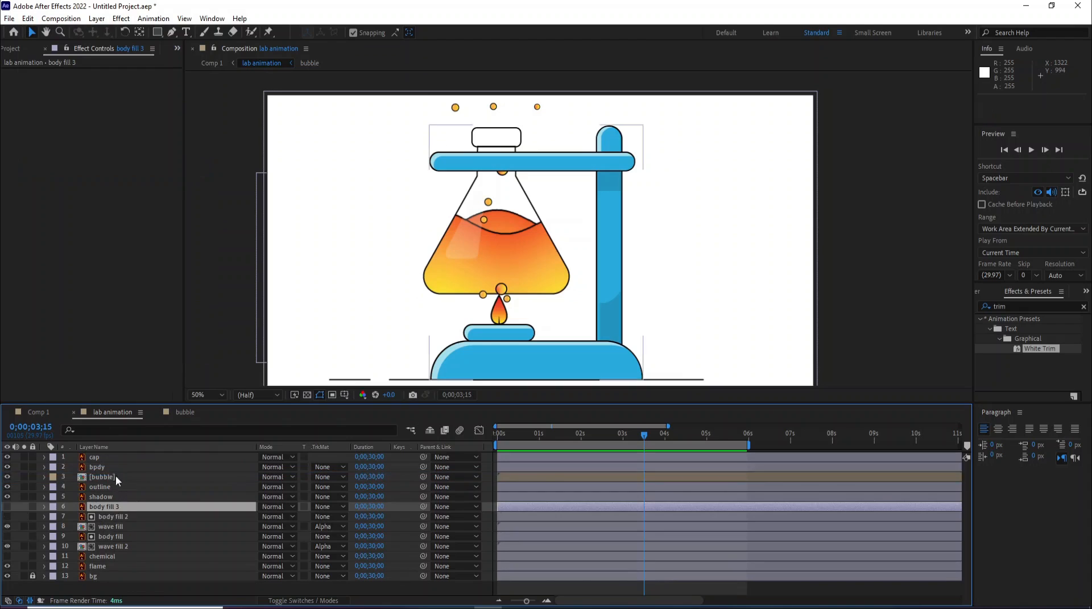
- Duplicate the bubble pre-comp layer and select the lower copy
{"action": "left_click", "coordinate": [114, 487]}
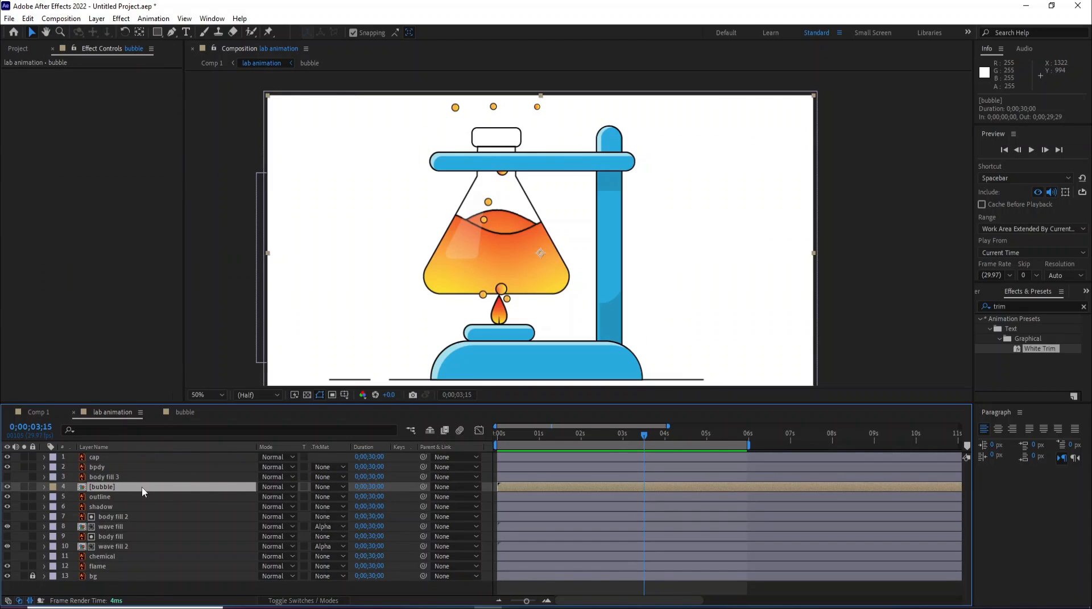
{"action": "left_click", "coordinate": [29, 19]}
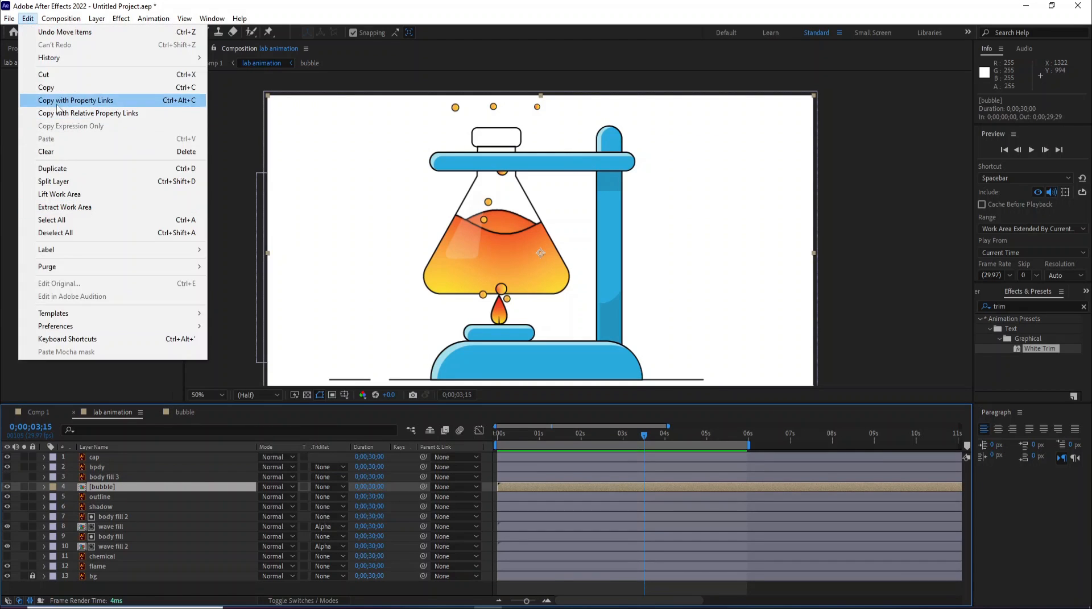
{"action": "left_click", "coordinate": [52, 169]}
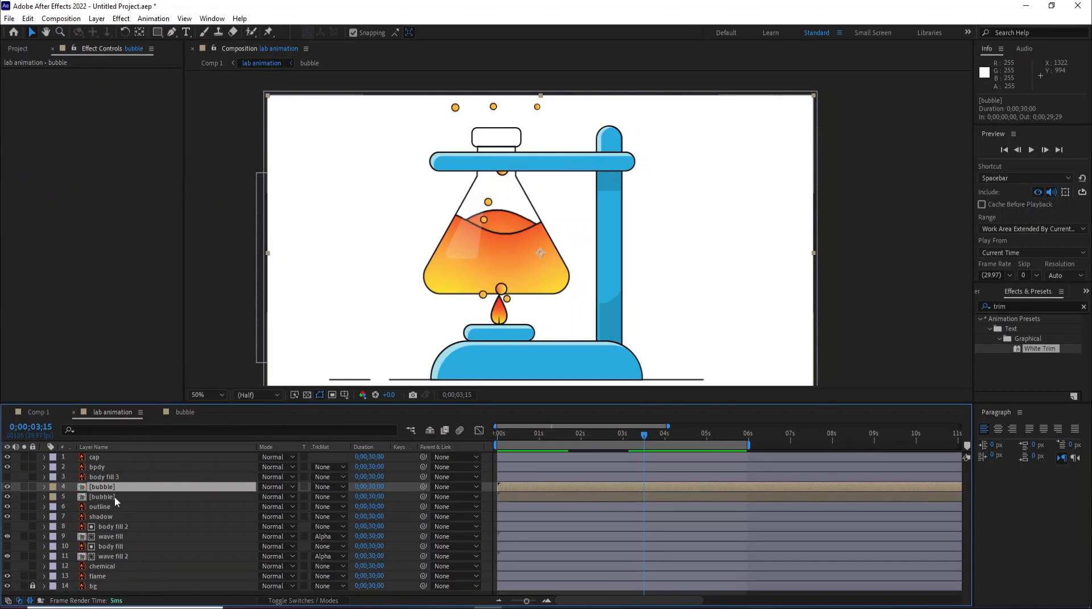
{"action": "left_click", "coordinate": [106, 496]}
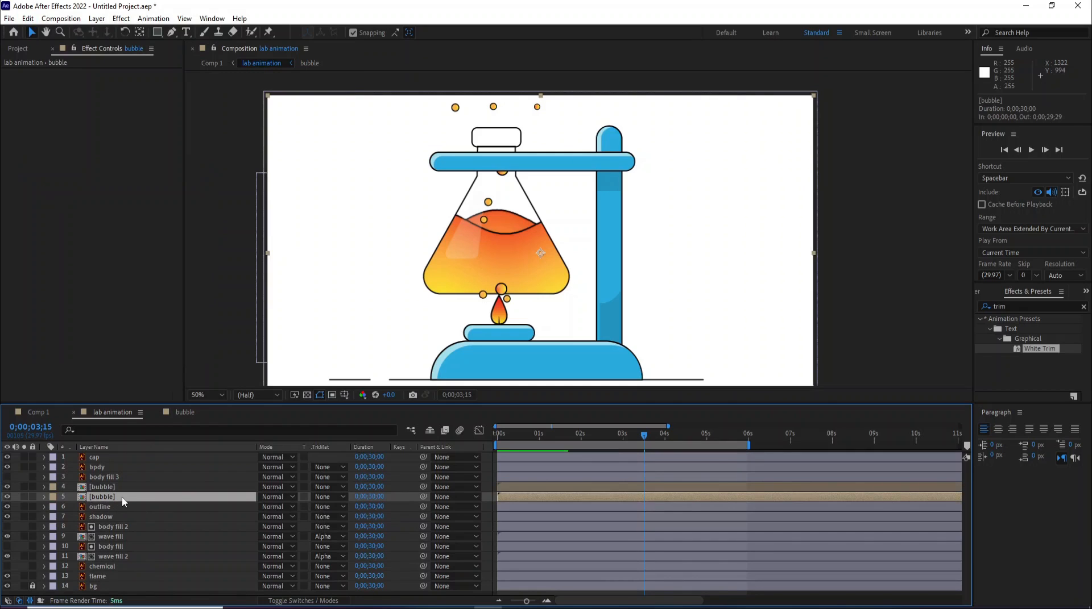
- Draw a rectangular mask covering the area above the flask on the lower bubble layer
{"action": "left_click", "coordinate": [157, 32]}
{"action": "left_click_drag", "start_coordinate": [403, 107], "coordinate": [579, 203]}
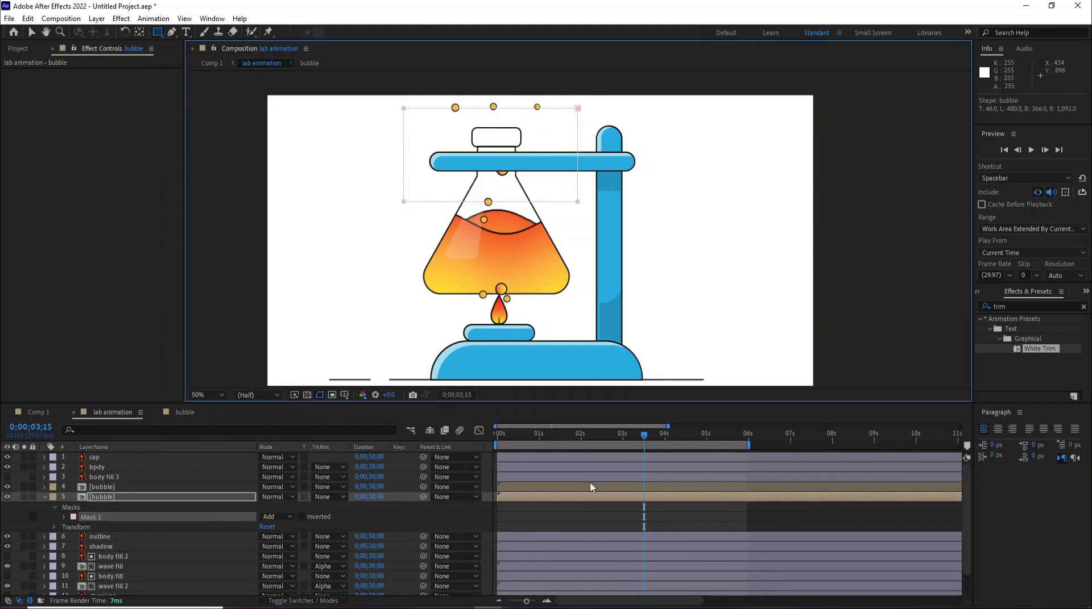
{"action": "left_click", "coordinate": [1021, 308]}
{"action": "key", "text": "BackSpace"}
{"action": "type", "text": "m"}
{"action": "left_click_drag", "start_coordinate": [1041, 355], "coordinate": [619, 495]}
{"action": "key", "text": "v"}
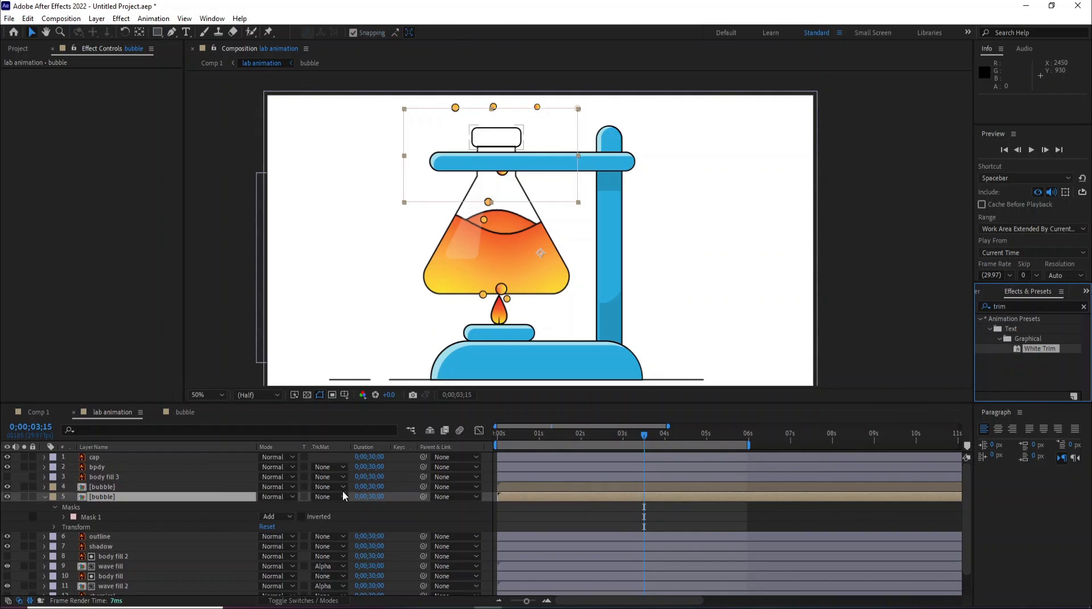
- Set the upper bubble layer's track matte to Alpha so it shows only inside the flask body
{"action": "left_click", "coordinate": [44, 497]}
{"action": "left_click", "coordinate": [165, 487]}
{"action": "left_click", "coordinate": [323, 488]}
{"action": "left_click", "coordinate": [353, 515]}
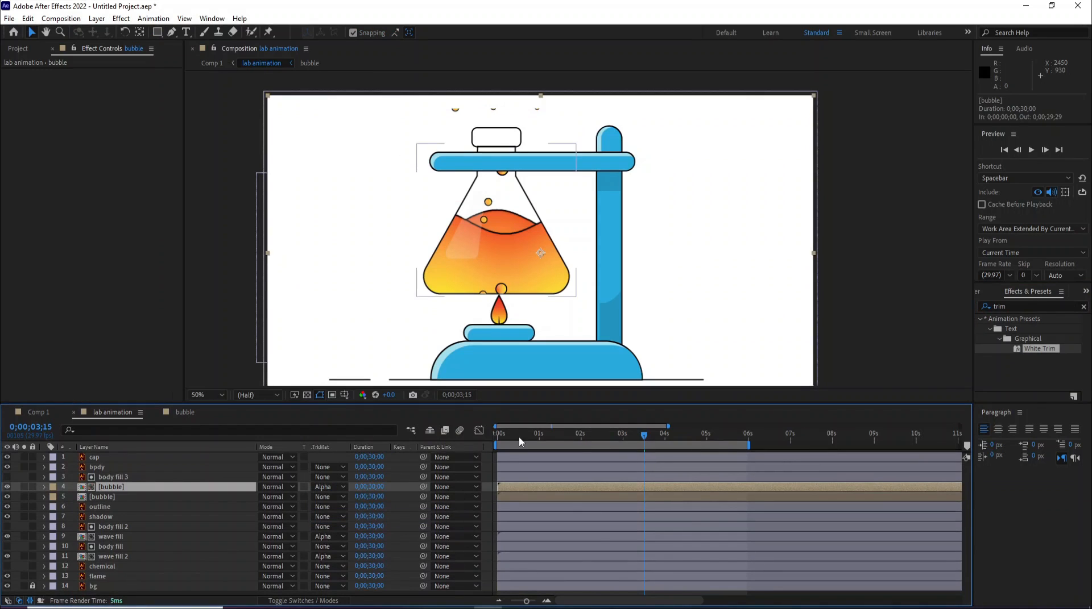
- Preview the bubble animation from the start
{"action": "left_click", "coordinate": [502, 440]}
{"action": "key", "text": "space"}
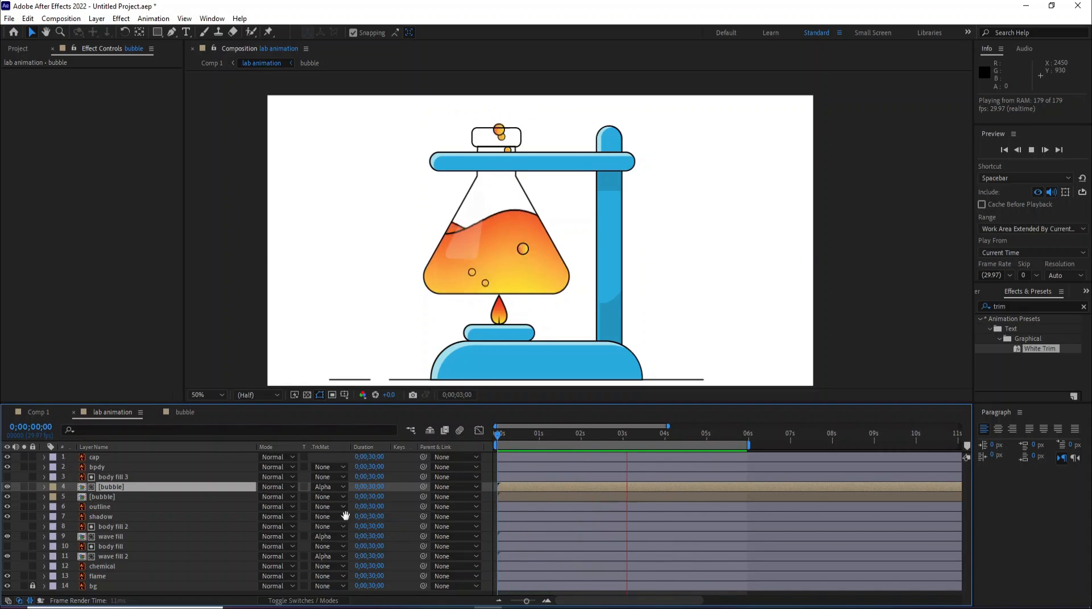
{"action": "key", "text": "space"}
- Extend the lower bubble layer's mask upward by moving its top vertices to the frame's top edge
{"action": "left_click", "coordinate": [97, 497]}
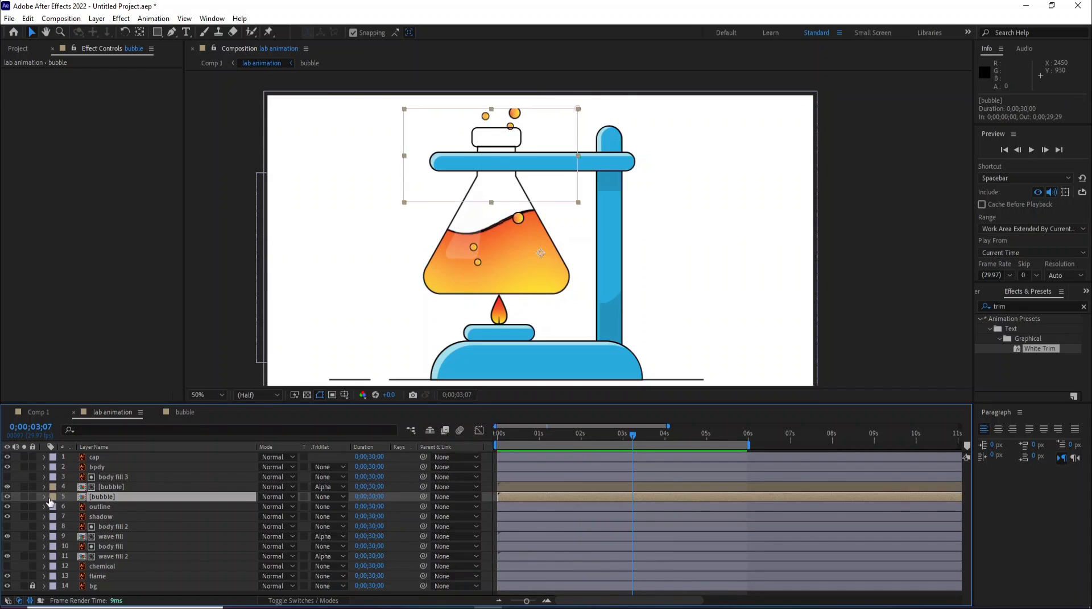
{"action": "left_click", "coordinate": [45, 498]}
{"action": "left_click", "coordinate": [91, 517]}
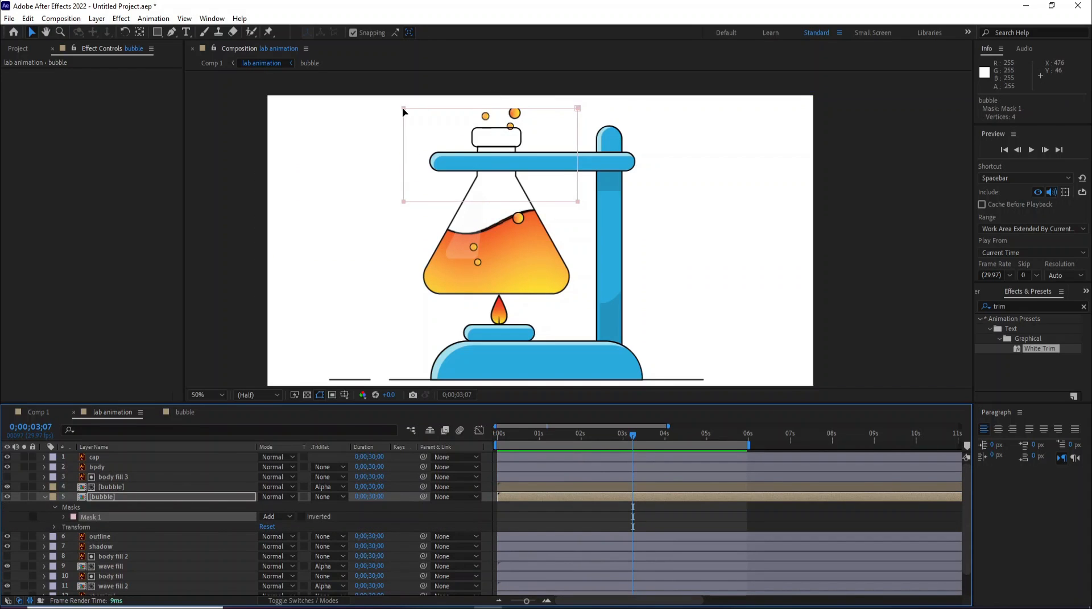
{"action": "left_click_drag", "start_coordinate": [579, 108], "coordinate": [578, 99]}
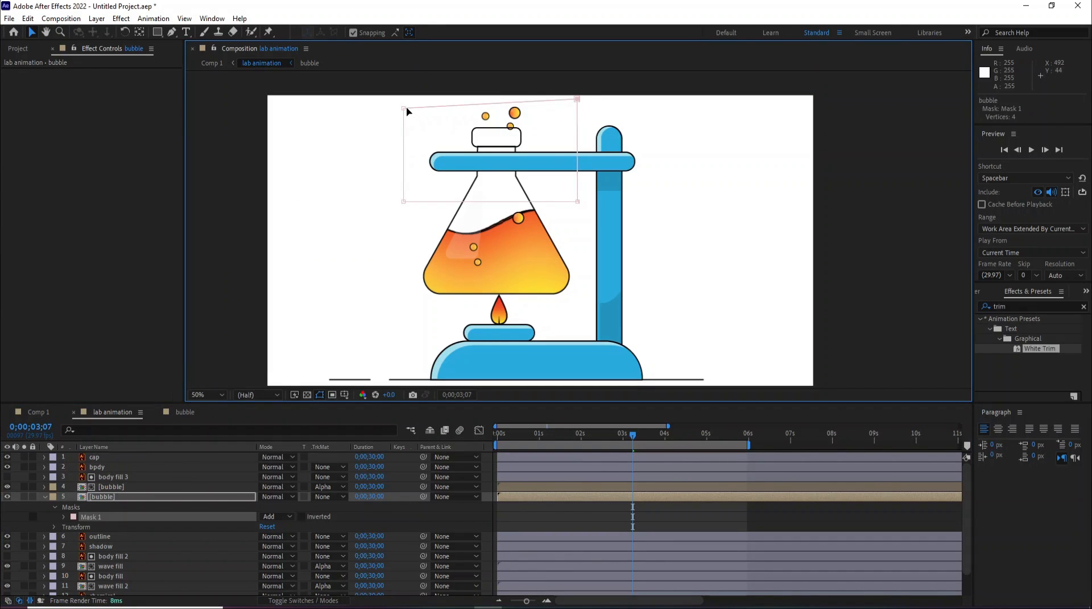
{"action": "left_click_drag", "start_coordinate": [404, 110], "coordinate": [401, 98]}
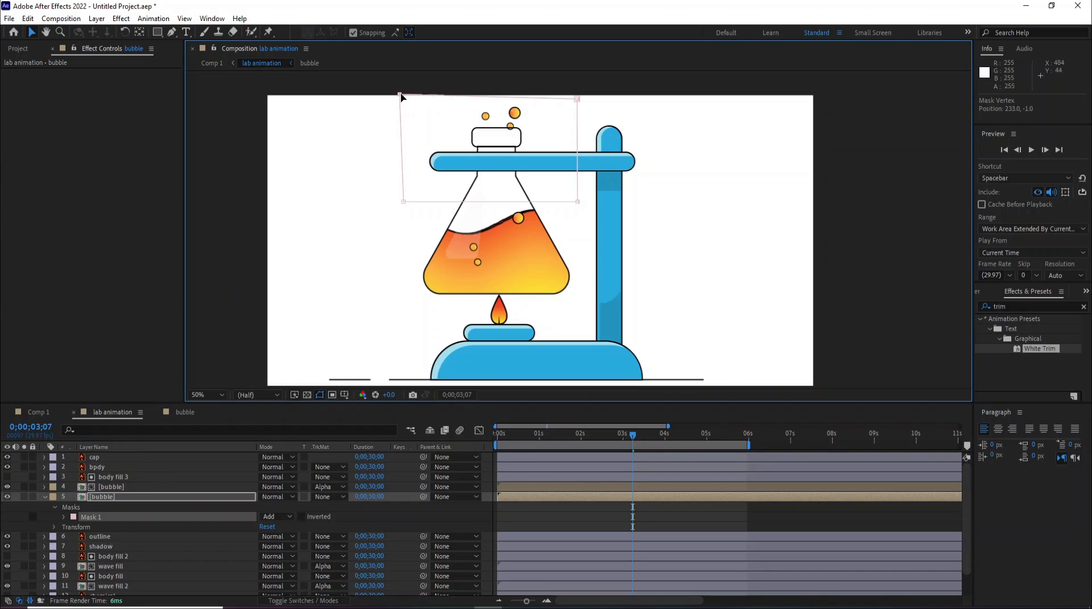
{"action": "left_click_drag", "start_coordinate": [576, 100], "coordinate": [577, 95]}
{"action": "left_click", "coordinate": [46, 495]}
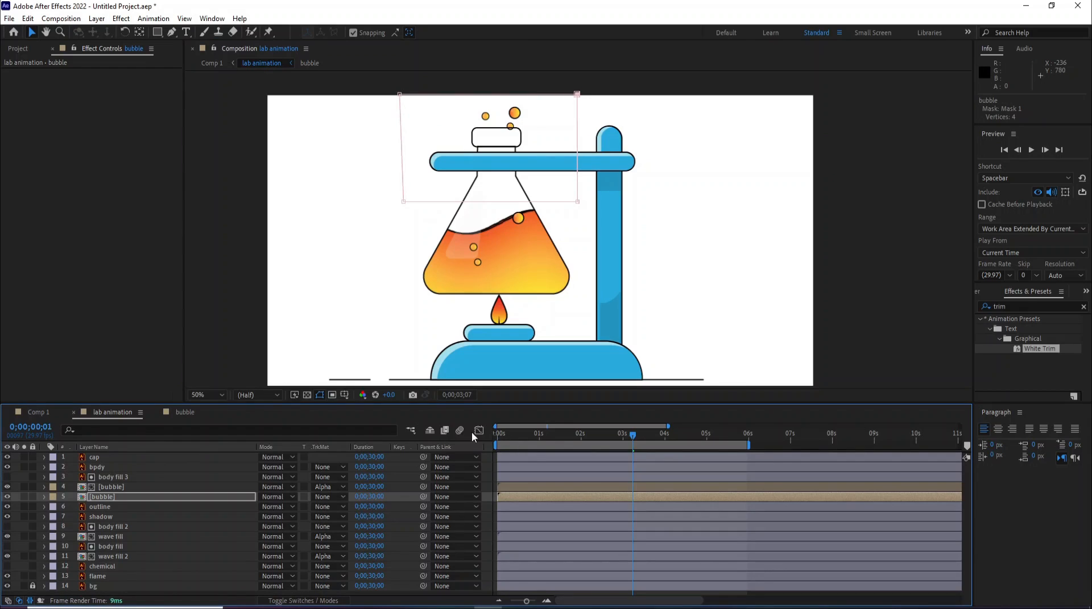
- Preview the animation from the beginning
{"action": "key", "text": "Home"}
{"action": "key", "text": "space"}
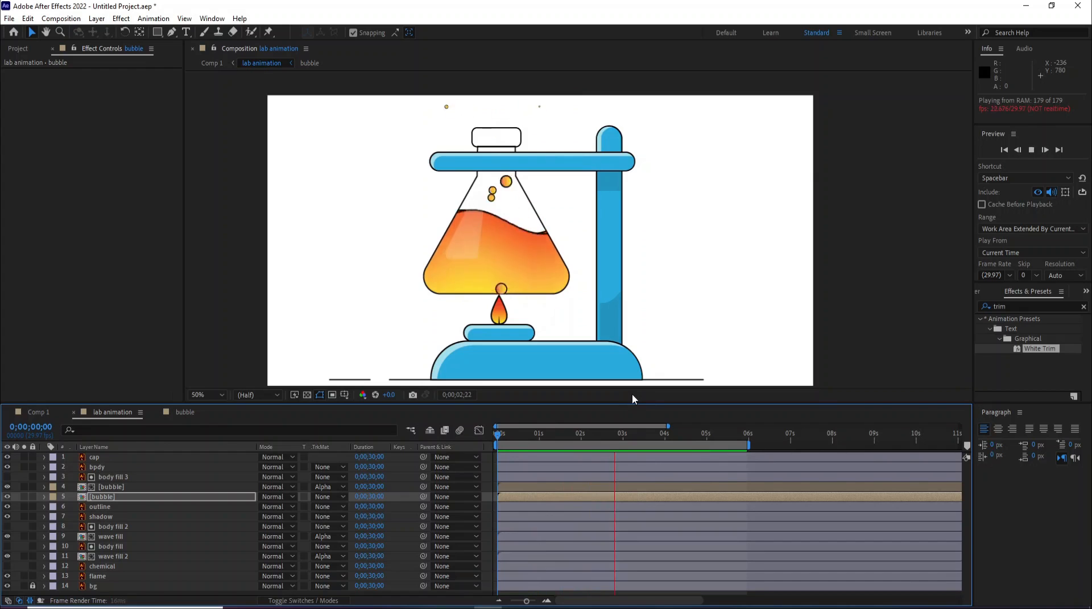
{"action": "key", "text": "space"}
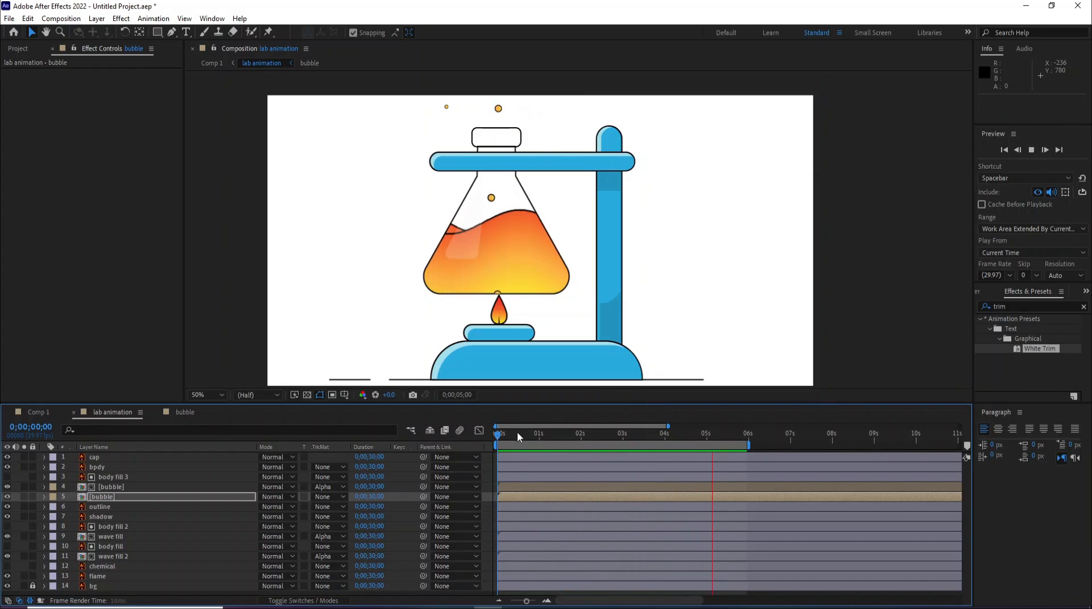
- Move the flame layer's anchor point down to the flame's base with the Pan Behind tool
{"action": "left_click", "coordinate": [99, 577]}
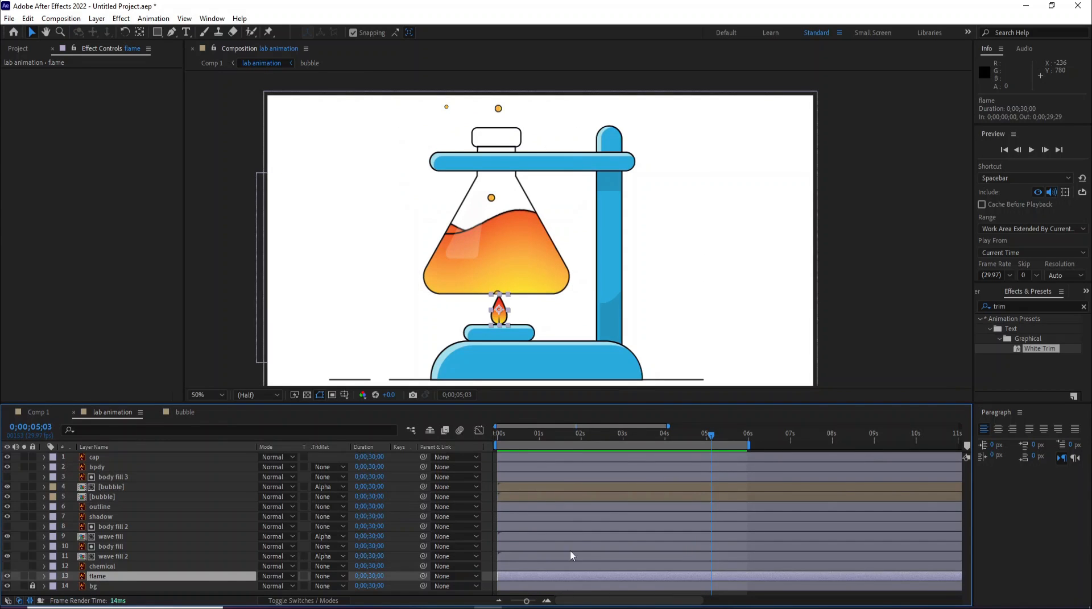
{"action": "left_click", "coordinate": [139, 33]}
{"action": "scroll", "coordinate": [494, 356], "scroll_direction": "up", "scroll_amount": 5}
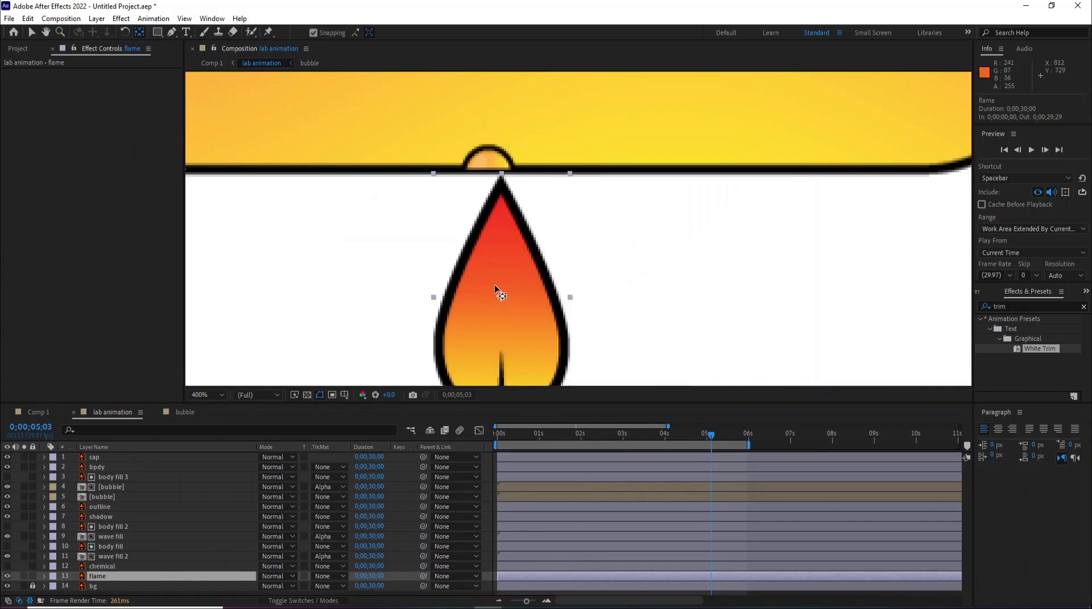
{"action": "scroll", "coordinate": [495, 289], "scroll_direction": "down", "scroll_amount": 2}
{"action": "left_click", "coordinate": [540, 265]}
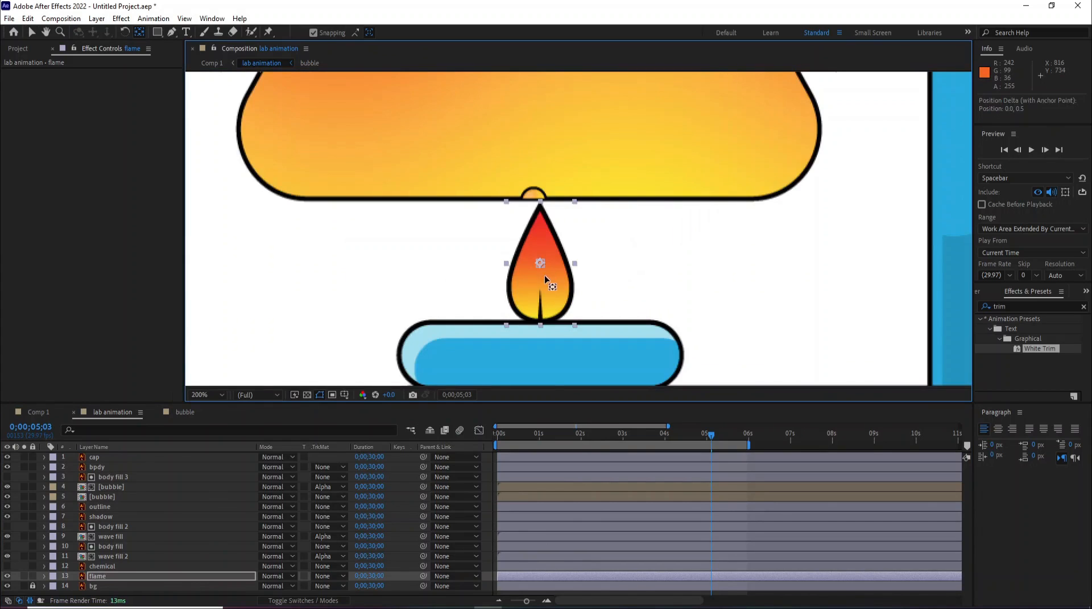
{"action": "left_click_drag", "start_coordinate": [541, 307], "coordinate": [539, 320]}
- Set a Scale keyframe of 100% on the flame layer at 0;00;00;00
{"action": "left_click", "coordinate": [505, 437]}
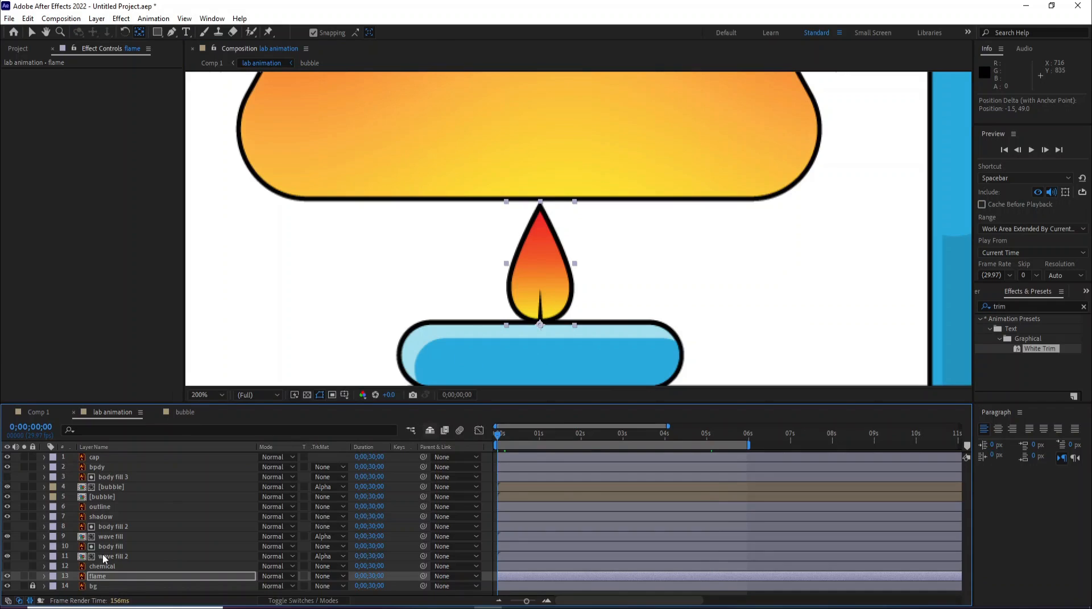
{"action": "key", "text": "s"}
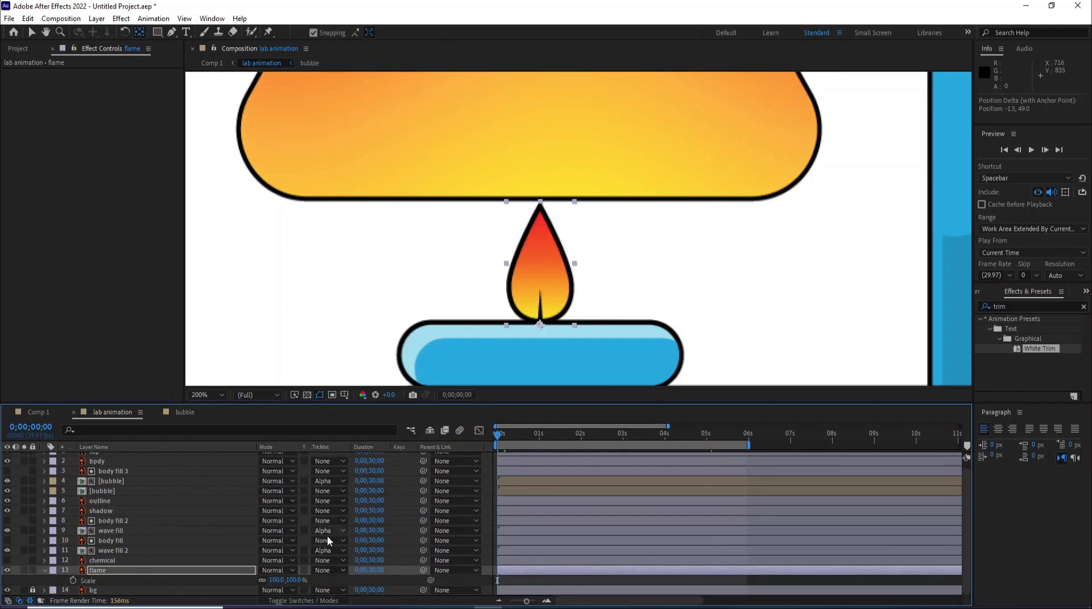
{"action": "left_click", "coordinate": [72, 581]}
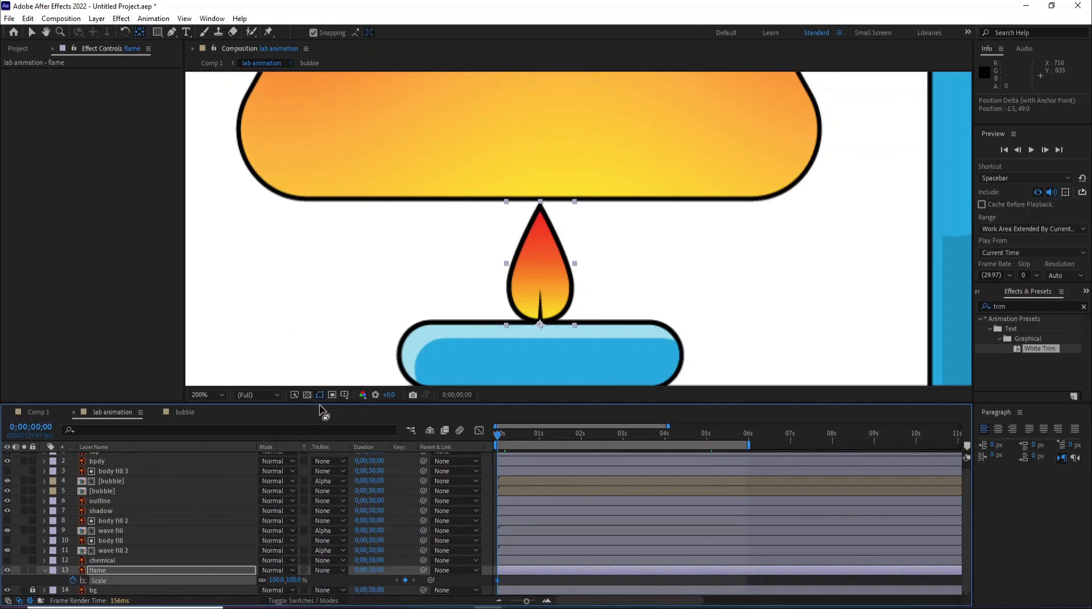
{"action": "left_click_drag", "start_coordinate": [318, 403], "coordinate": [317, 347]}
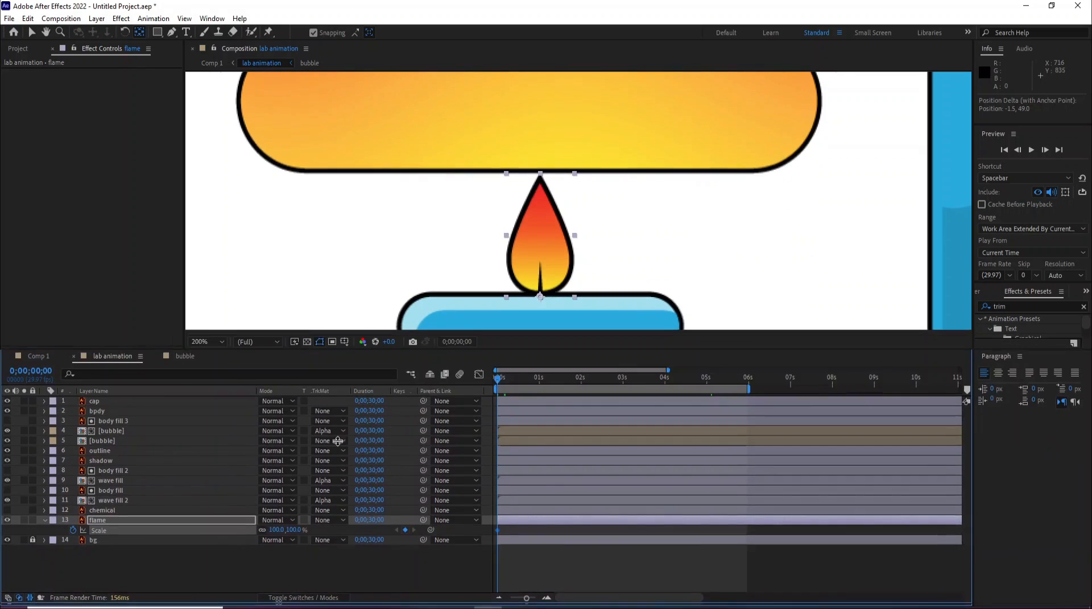
{"action": "scroll", "coordinate": [506, 399], "scroll_direction": "up", "scroll_amount": 3}
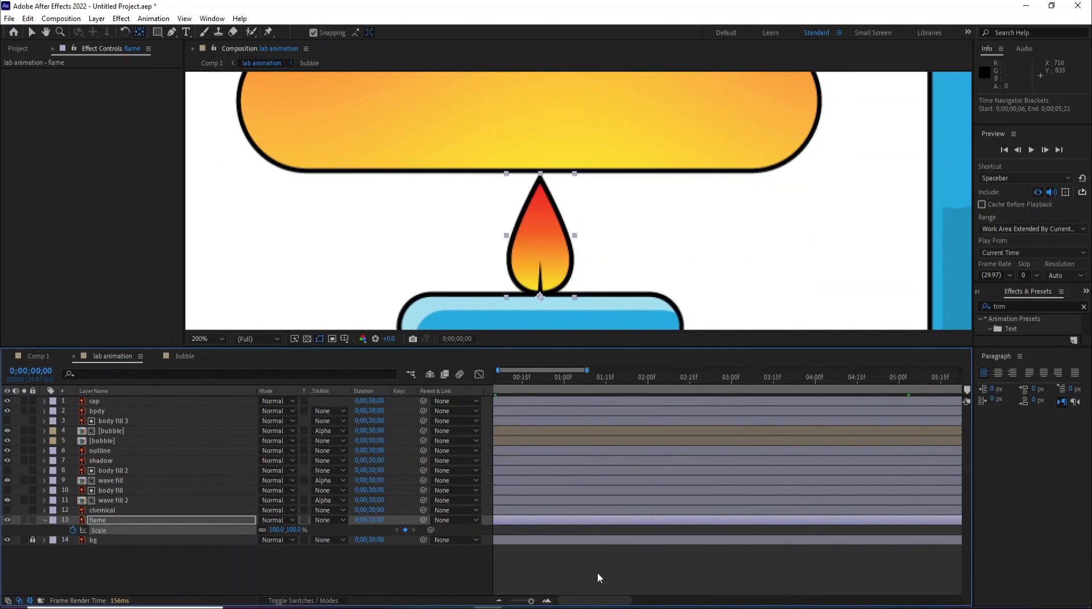
- Keyframe the flame's Scale at 87% at frame 6, 102% at frame 12, 91% at frame 18 and 100% at frame 24
{"action": "left_click_drag", "start_coordinate": [580, 602], "coordinate": [560, 601]}
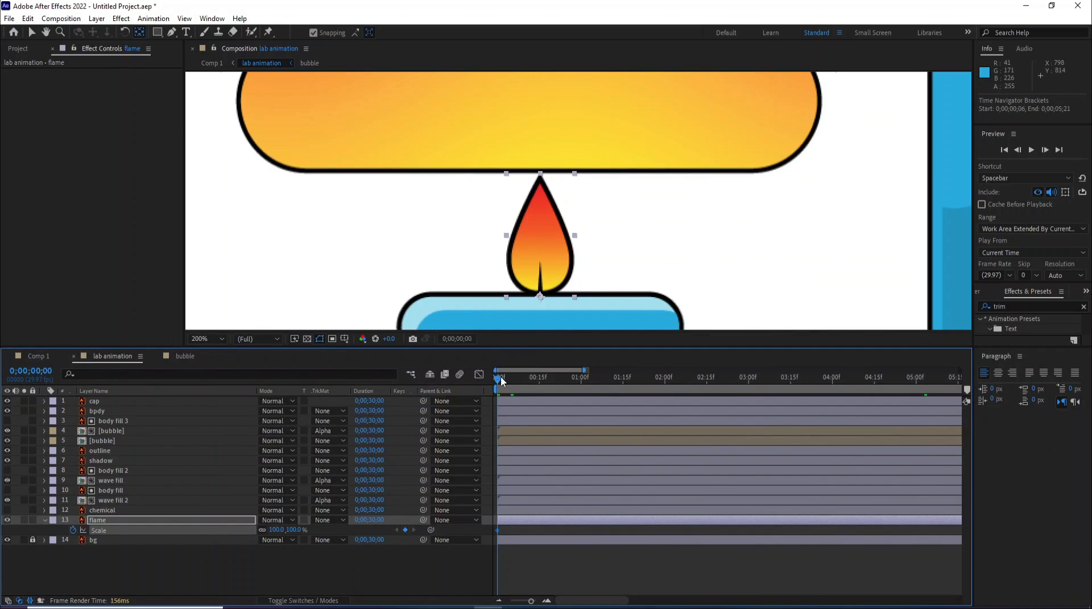
{"action": "left_click_drag", "start_coordinate": [511, 381], "coordinate": [517, 384]}
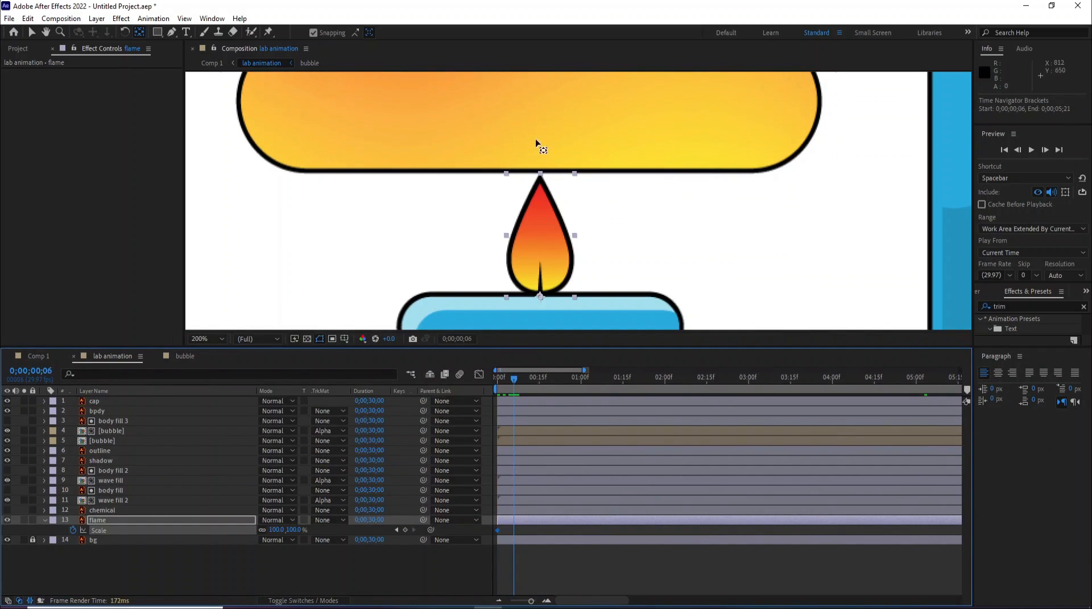
{"action": "mouse_move", "coordinate": [291, 535]}
{"action": "left_mouse_down"}
{"action": "mouse_move", "coordinate": [272, 534]}
{"action": "mouse_move", "coordinate": [291, 534]}
{"action": "left_mouse_up"}
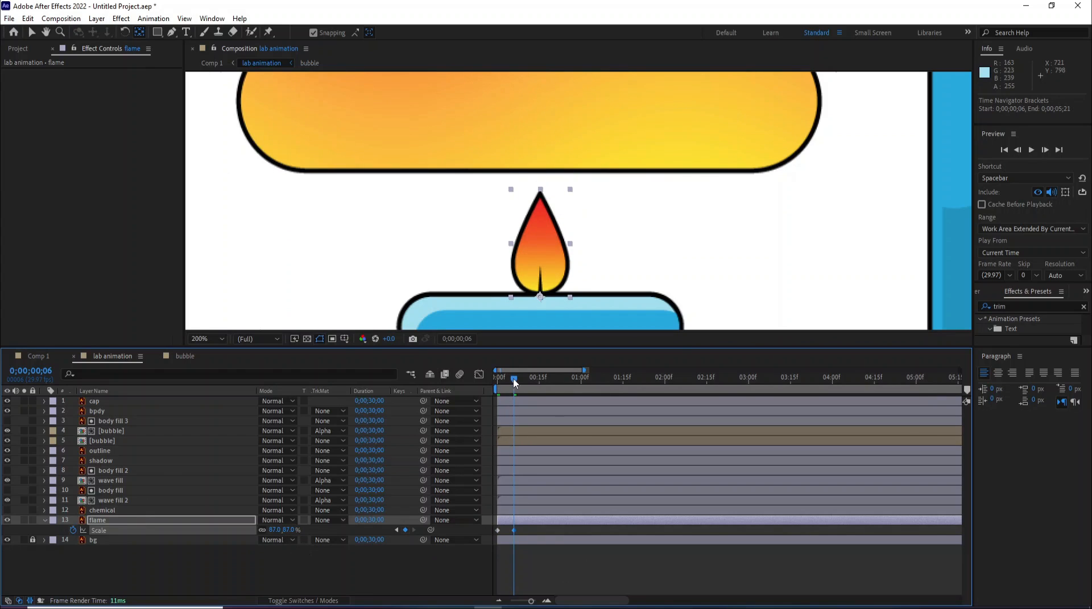
{"action": "left_click_drag", "start_coordinate": [514, 381], "coordinate": [530, 384]}
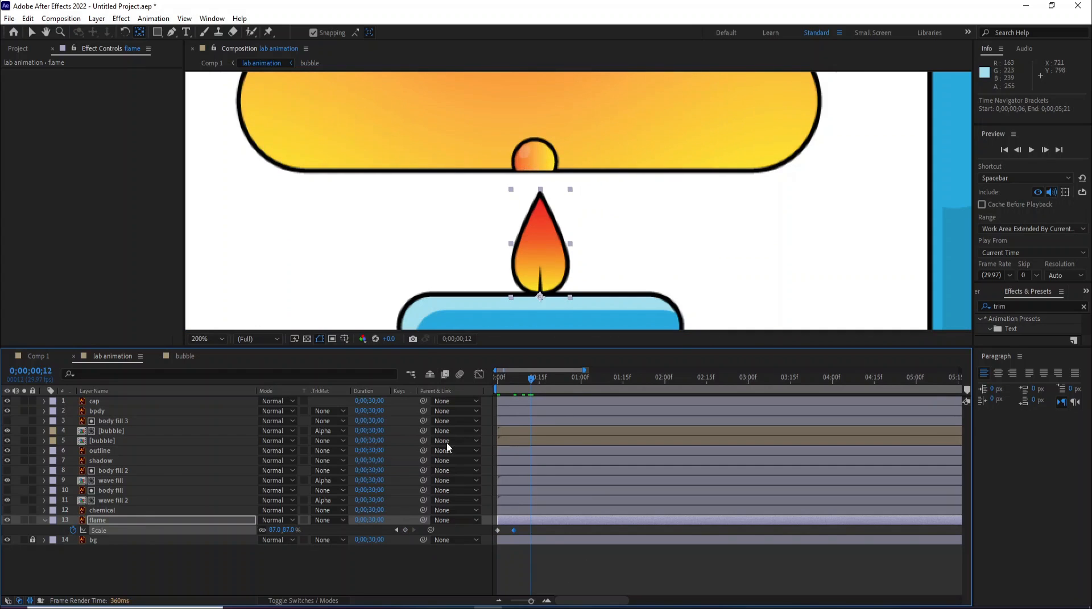
{"action": "left_click_drag", "start_coordinate": [290, 531], "coordinate": [295, 532]}
{"action": "left_click_drag", "start_coordinate": [531, 380], "coordinate": [549, 387]}
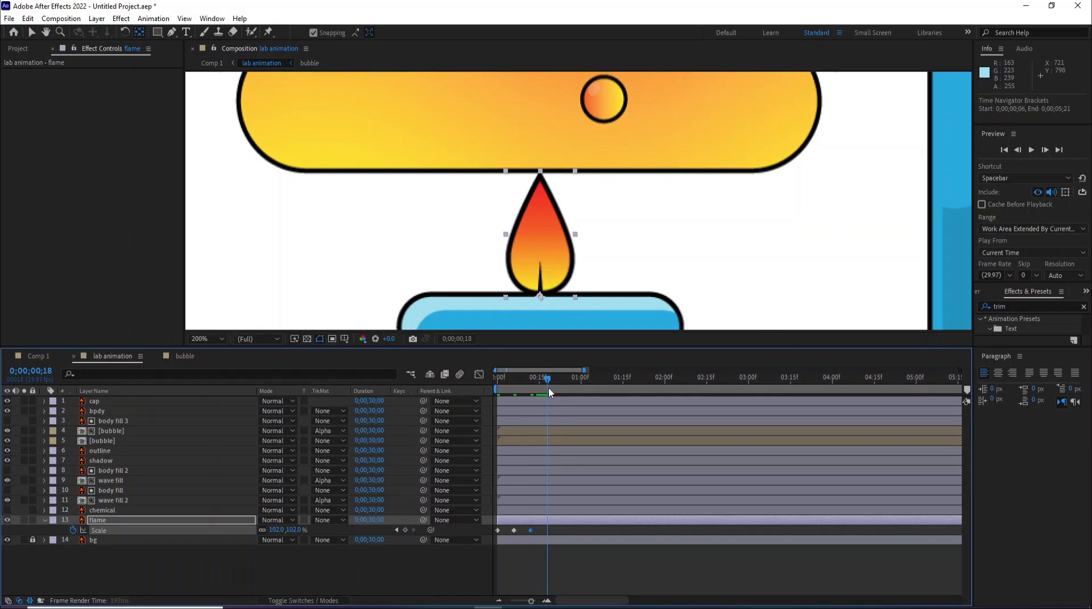
{"action": "left_click_drag", "start_coordinate": [293, 531], "coordinate": [287, 530]}
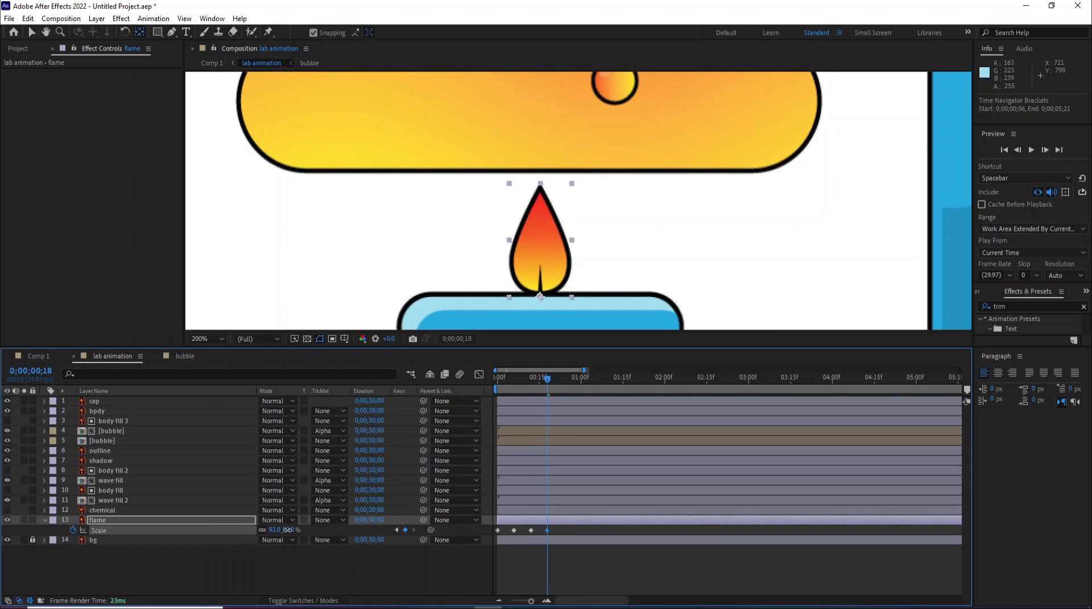
{"action": "left_click_drag", "start_coordinate": [545, 385], "coordinate": [565, 386]}
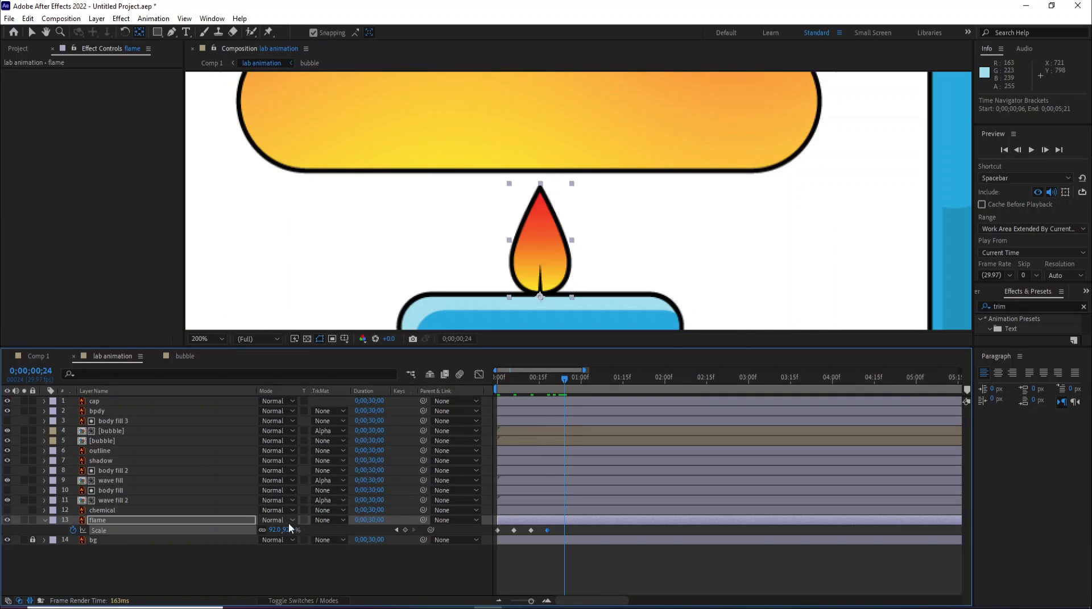
{"action": "left_click_drag", "start_coordinate": [286, 529], "coordinate": [299, 537]}
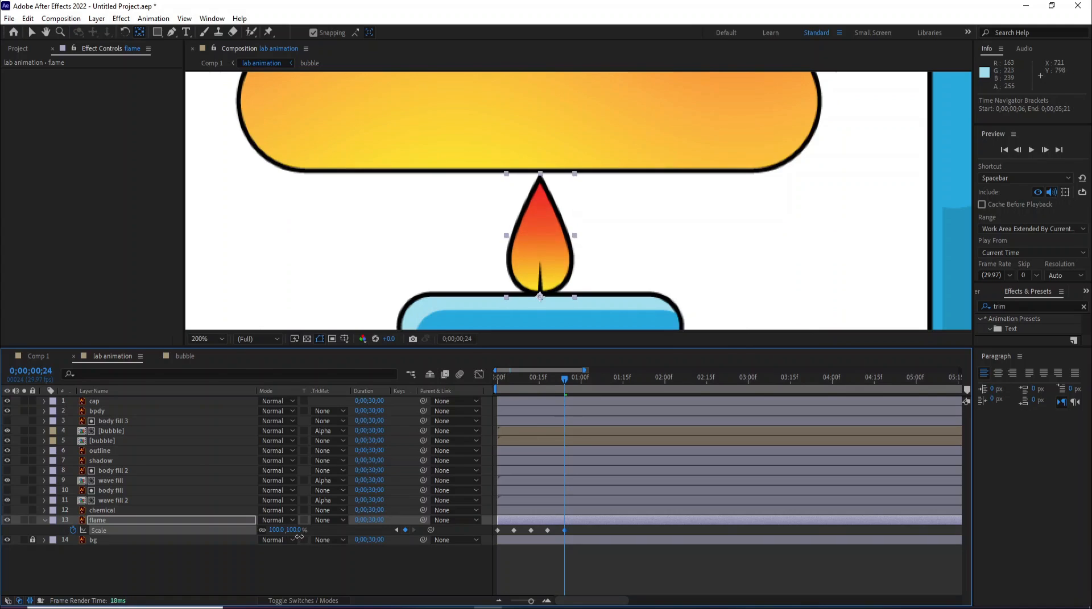
- Copy the flame's five Scale keyframes and paste them at 1 second and again around 2 seconds
{"action": "left_click", "coordinate": [503, 379]}
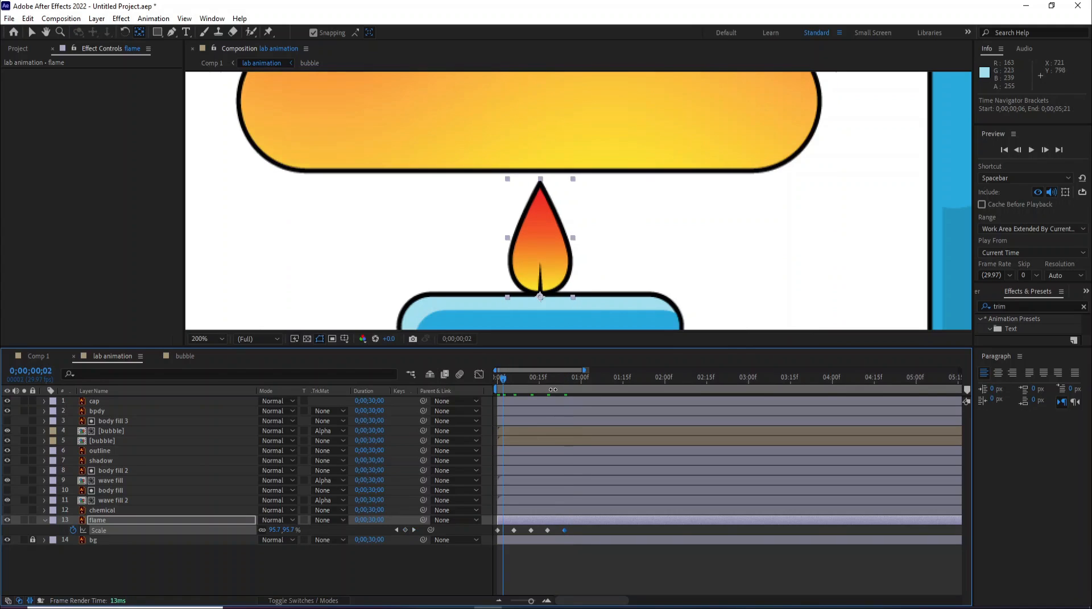
{"action": "left_click", "coordinate": [495, 378]}
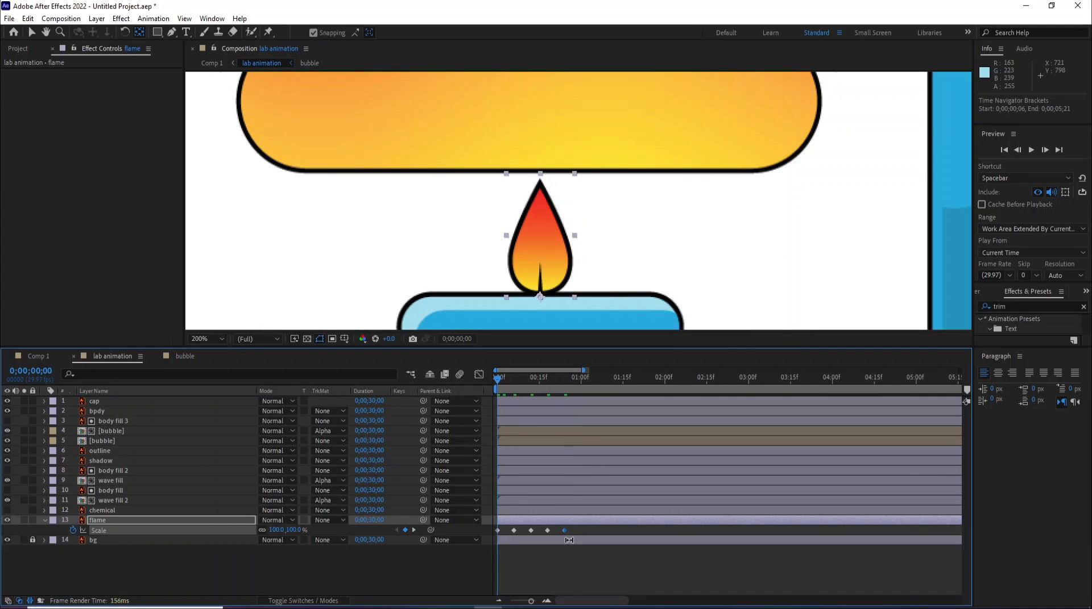
{"action": "left_click_drag", "start_coordinate": [571, 526], "coordinate": [490, 539]}
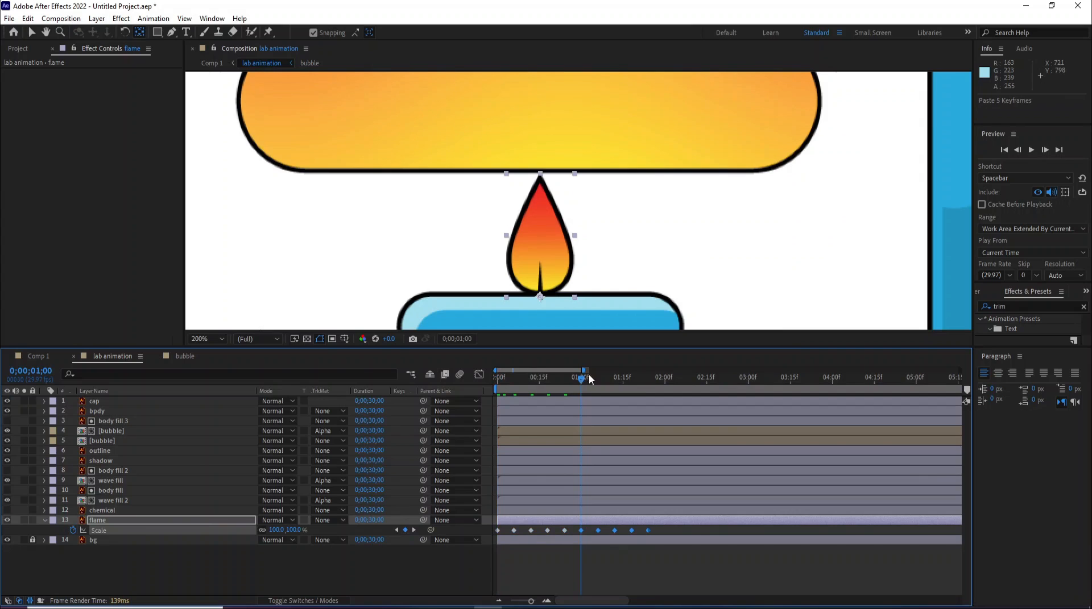
{"action": "left_click_drag", "start_coordinate": [581, 382], "coordinate": [668, 386]}
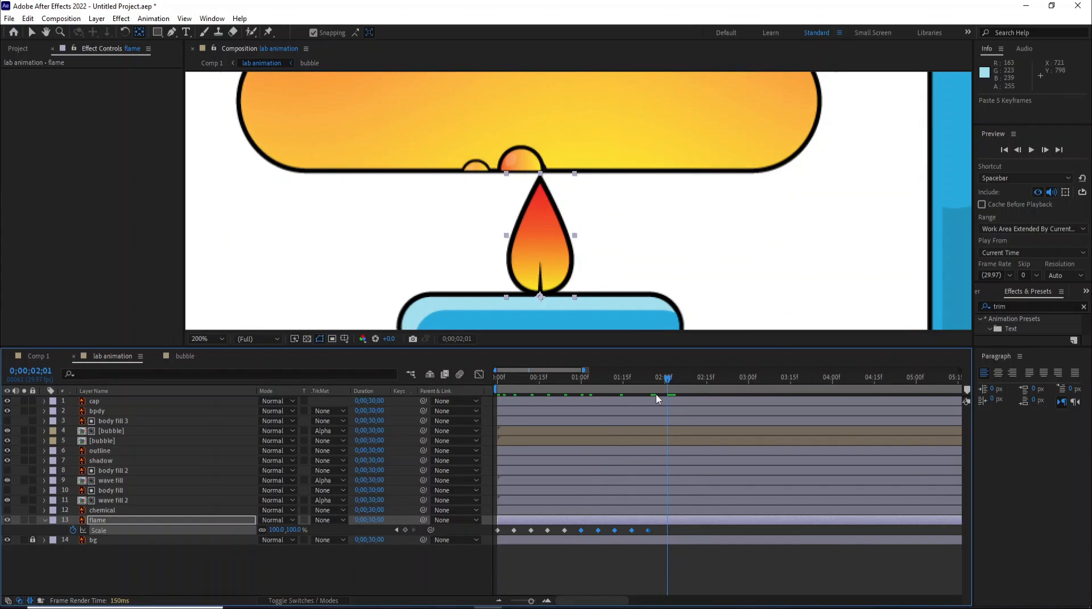
{"action": "key", "text": "ctrl+v"}
- Paste the copied flame Scale keyframes again at about 3, 4 and 5 seconds to extend the flicker
{"action": "left_click_drag", "start_coordinate": [584, 371], "coordinate": [630, 371]}
{"action": "left_click", "coordinate": [666, 383]}
{"action": "left_click", "coordinate": [660, 380]}
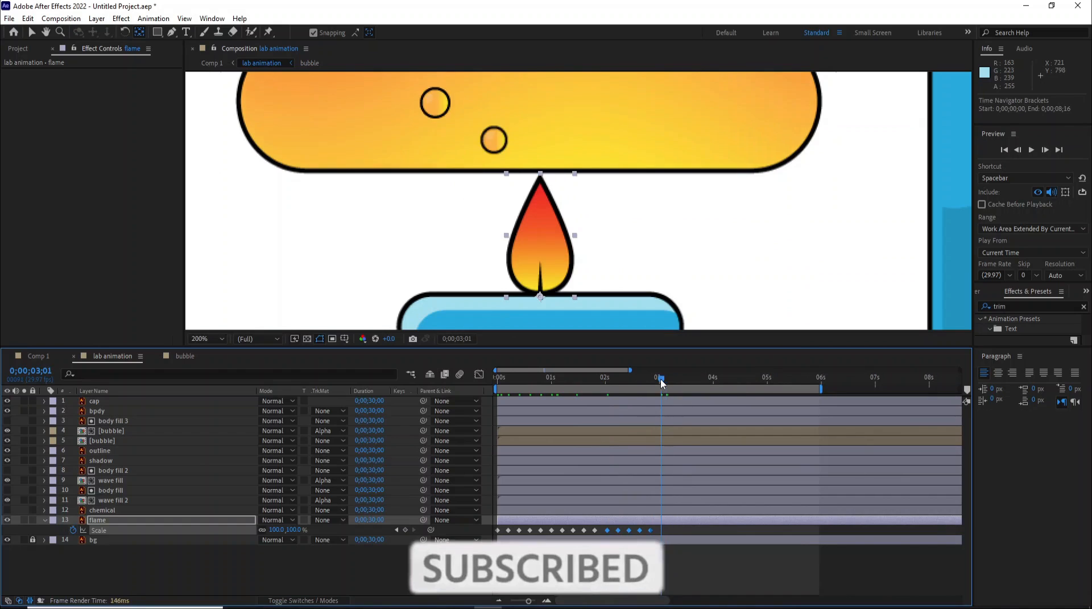
{"action": "key", "text": "ctrl+v"}
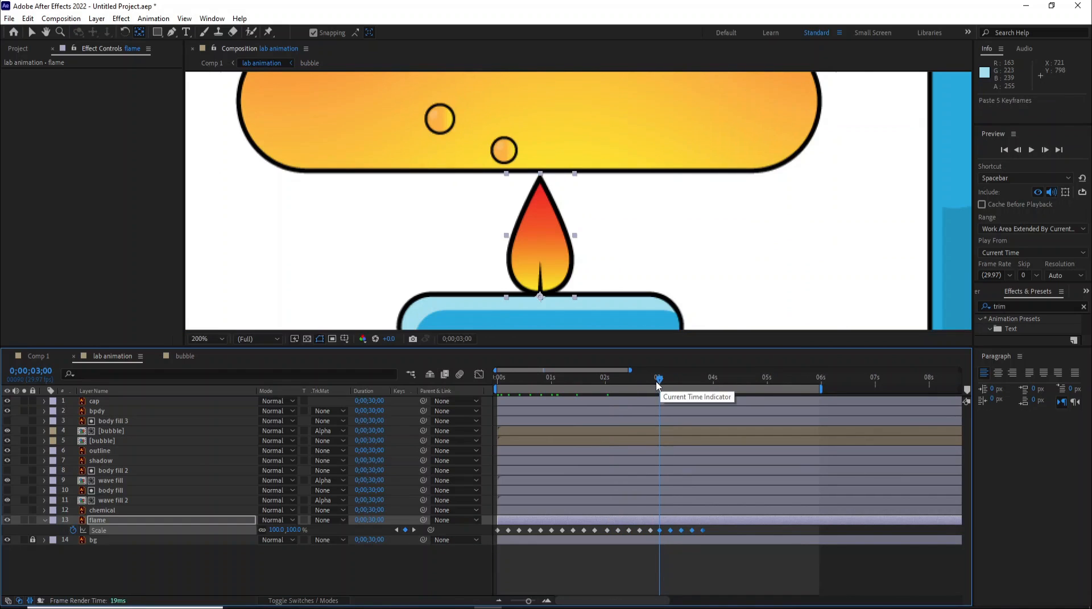
{"action": "left_click", "coordinate": [722, 380]}
{"action": "left_click_drag", "start_coordinate": [726, 391], "coordinate": [718, 393]}
{"action": "key", "text": "ctrl+v"}
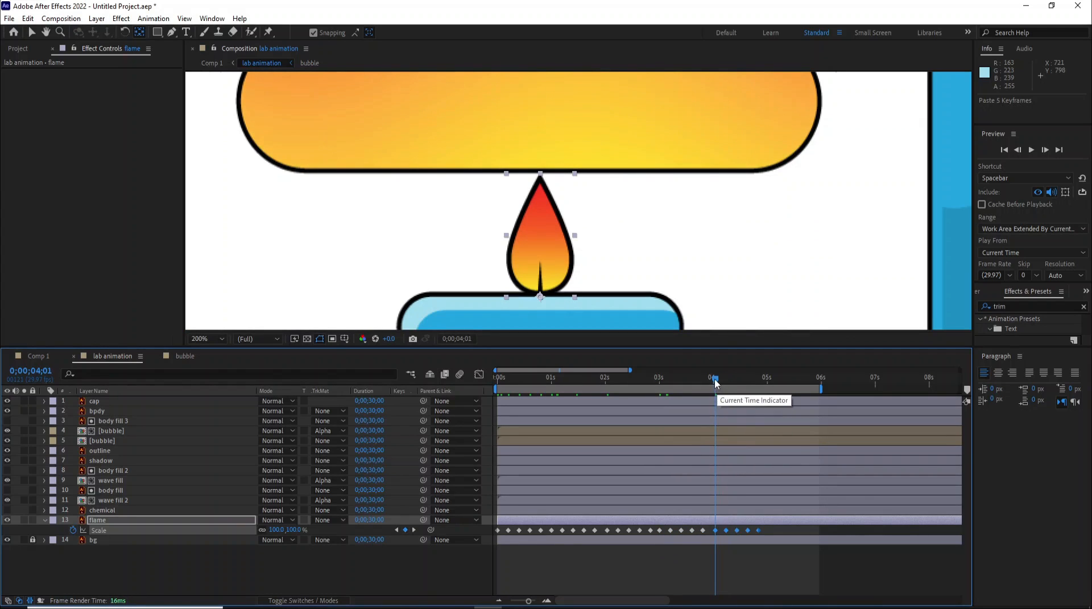
{"action": "left_click_drag", "start_coordinate": [755, 399], "coordinate": [770, 397]}
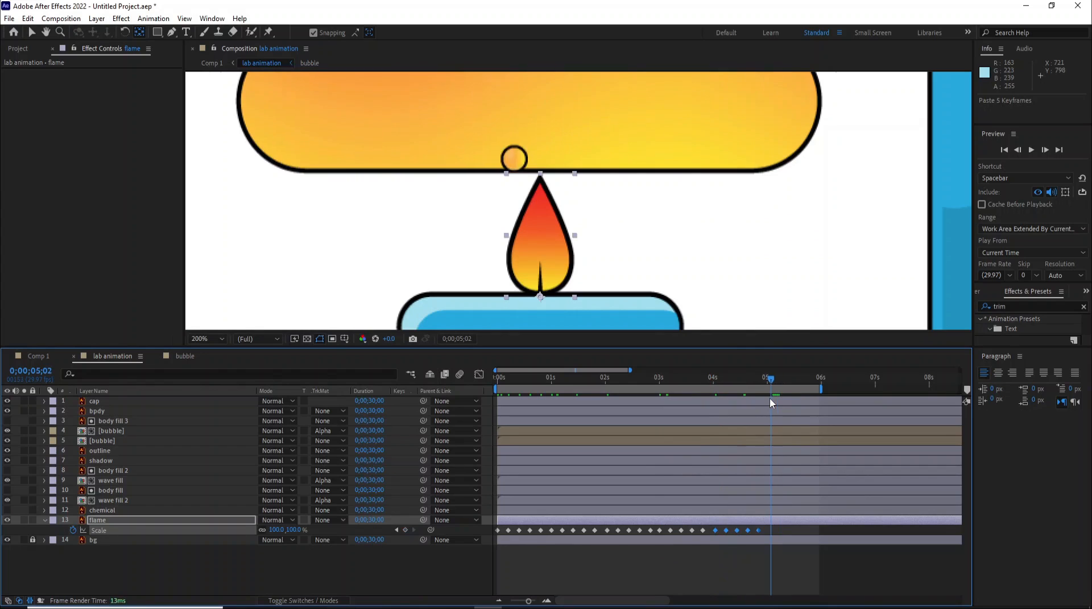
{"action": "key", "text": "ctrl+v"}
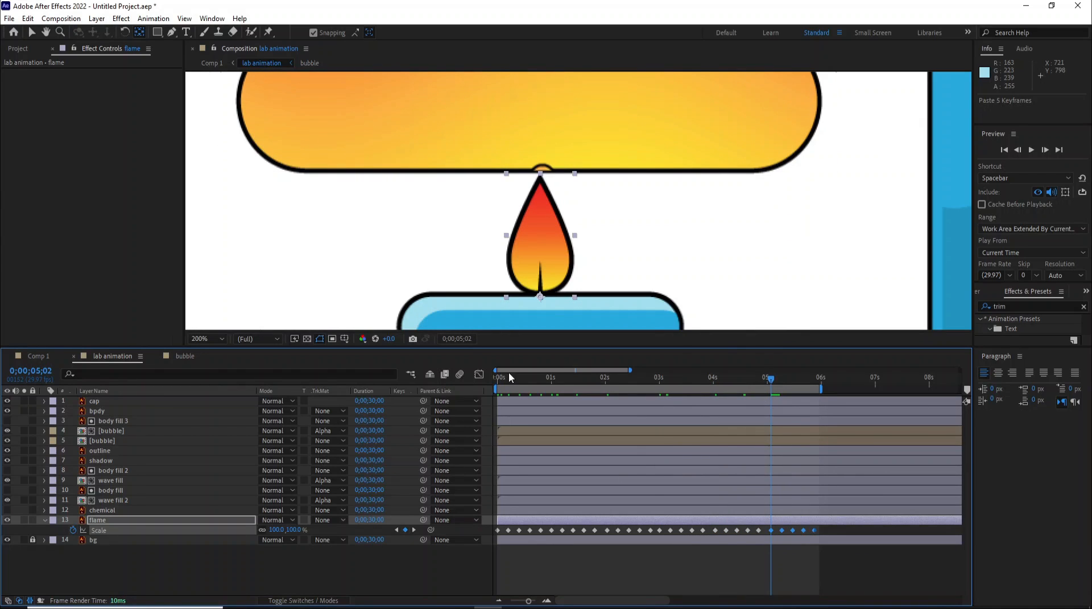
- Return to the start, fit the whole flask in the viewer, and preview the animation
{"action": "left_click_drag", "start_coordinate": [497, 383], "coordinate": [471, 400]}
{"action": "scroll", "coordinate": [552, 236], "scroll_direction": "down", "scroll_amount": 1}
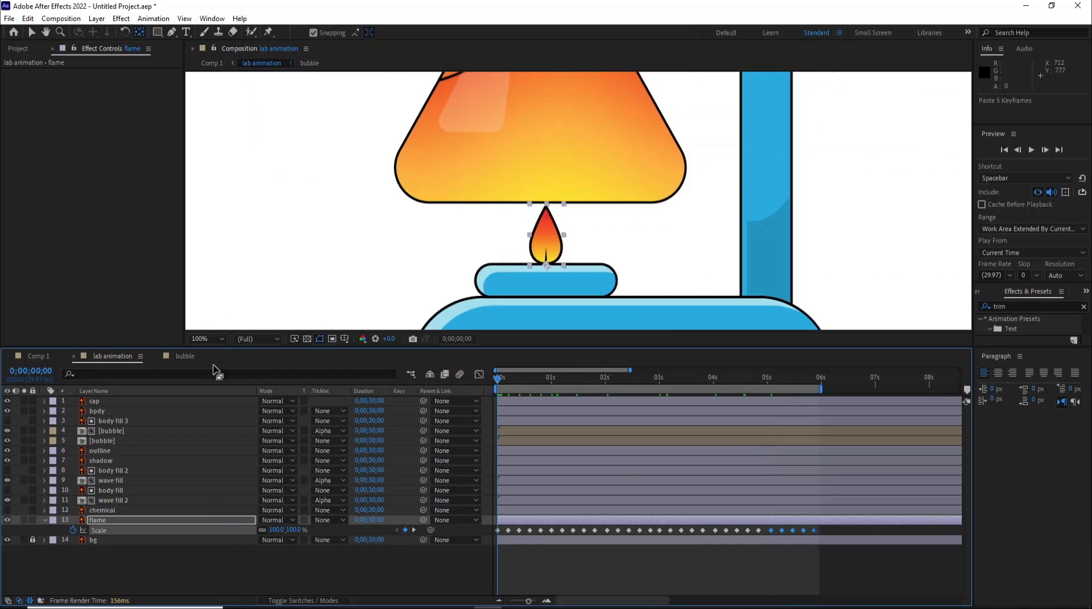
{"action": "left_click", "coordinate": [214, 339]}
{"action": "left_click", "coordinate": [216, 363]}
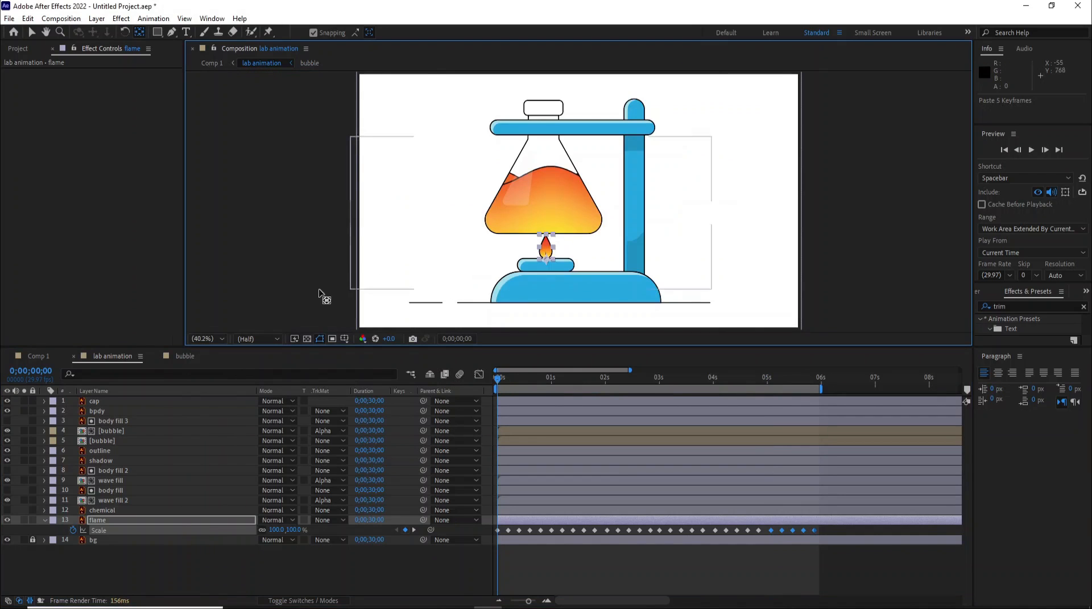
{"action": "key", "text": "space"}
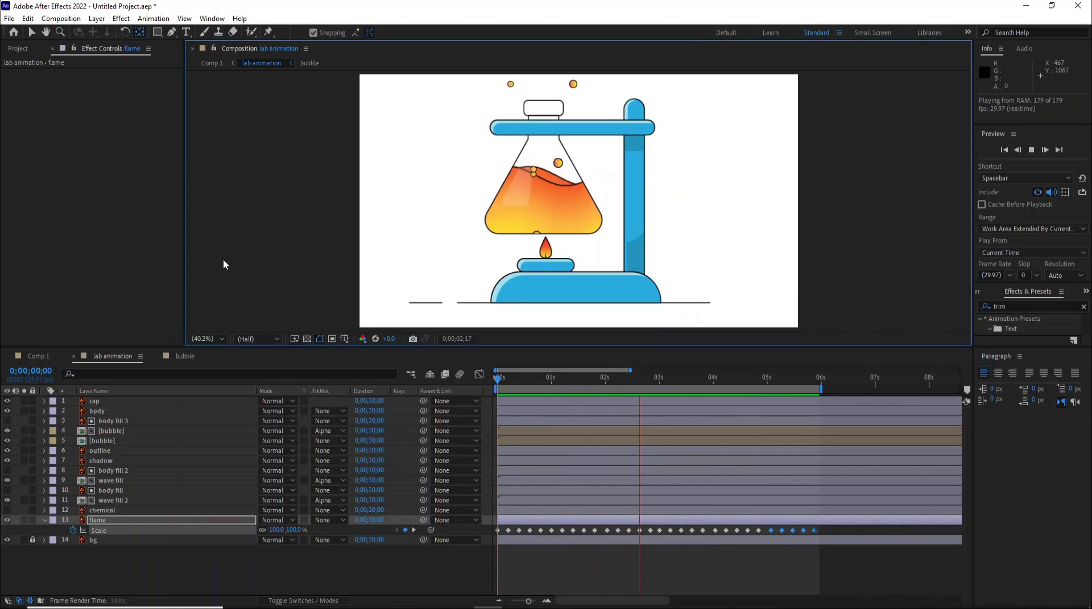
{"action": "key", "text": "space"}
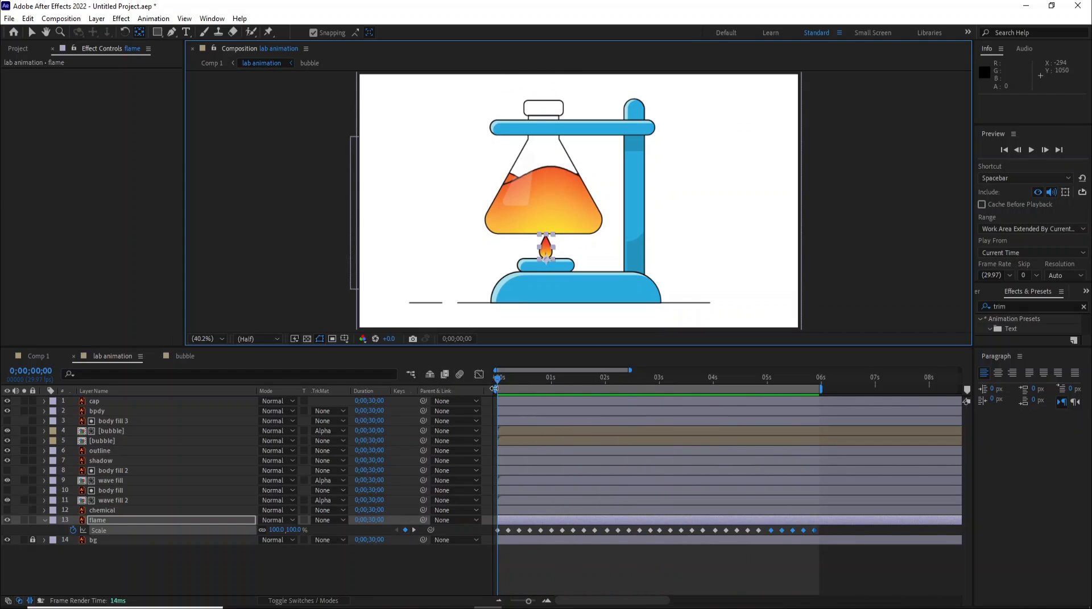
{"action": "key", "text": "space"}
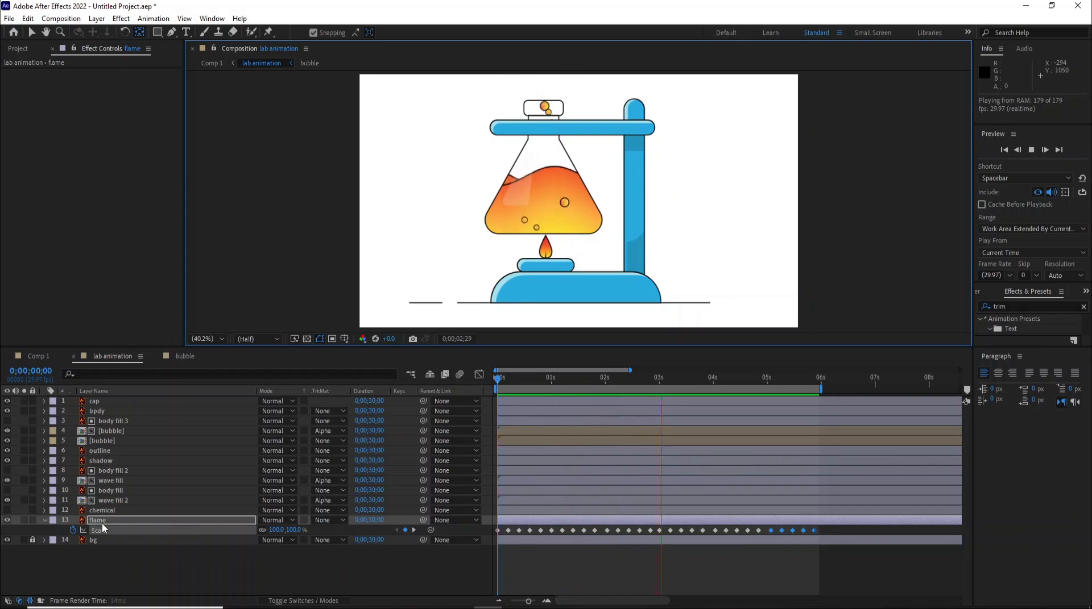
{"action": "key", "text": "s"}
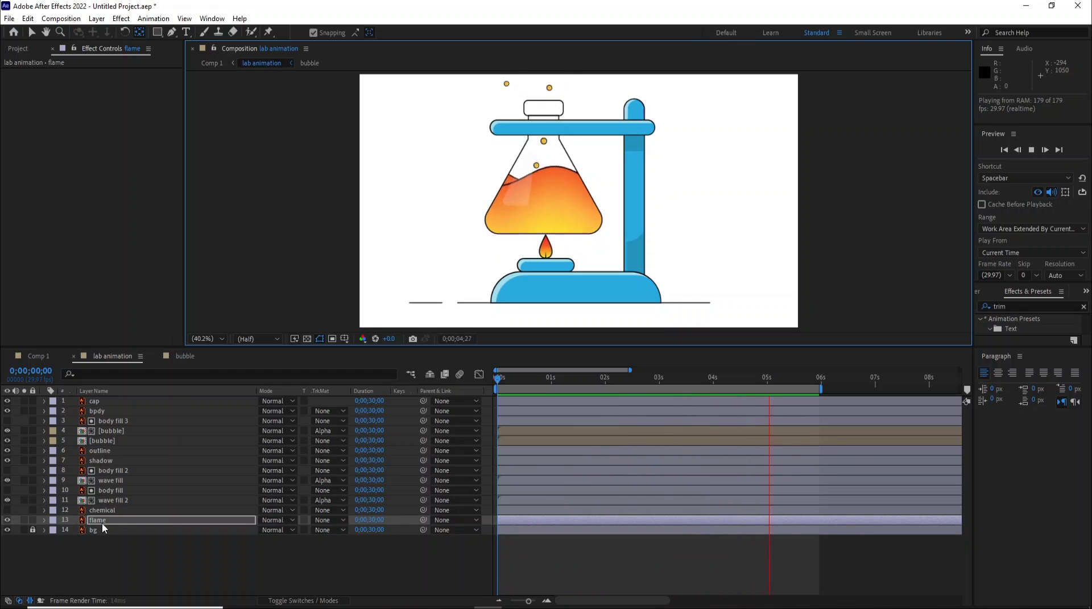